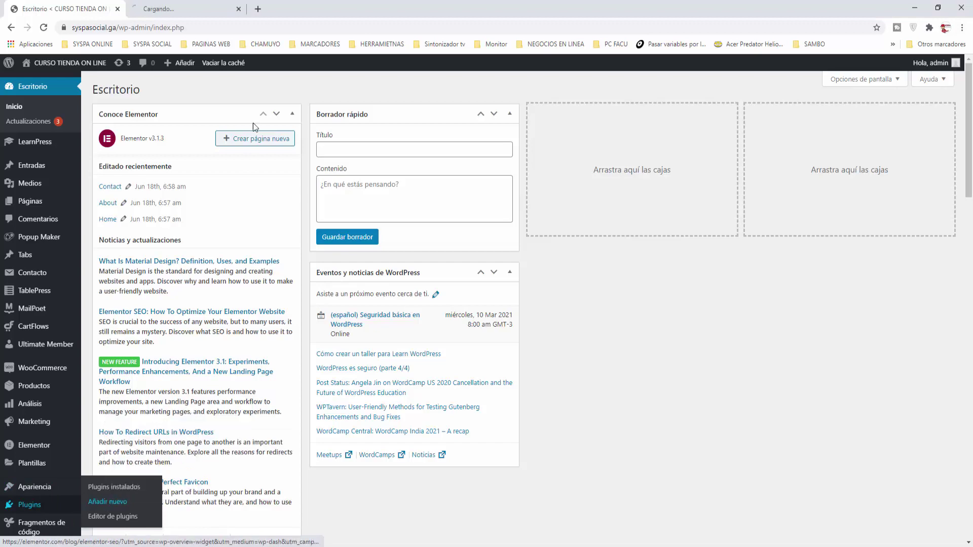
- Search for the "shortcodes ultimate" plugin in a new plugin installation tab, then install and activate Shortcodes Ultimate
left_click(183, 11)
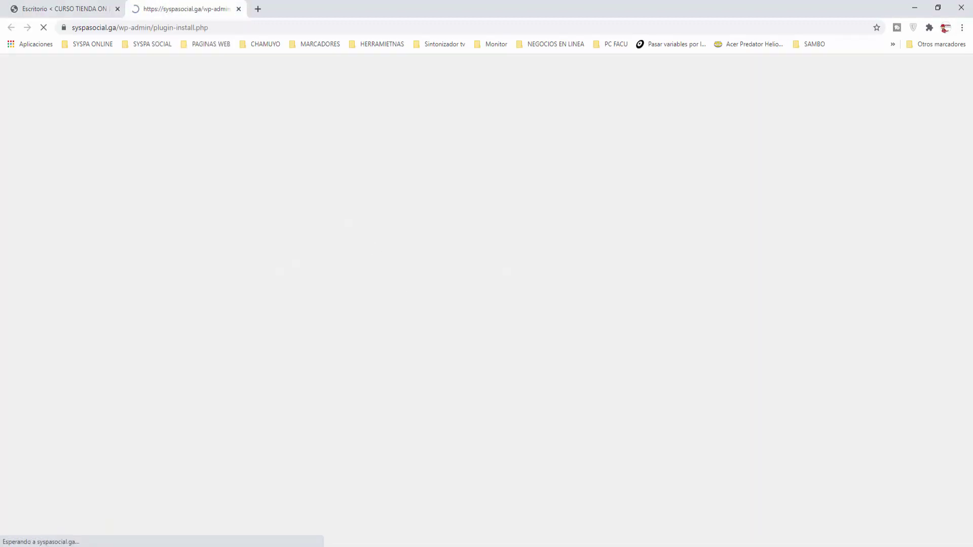
left_click(842, 116)
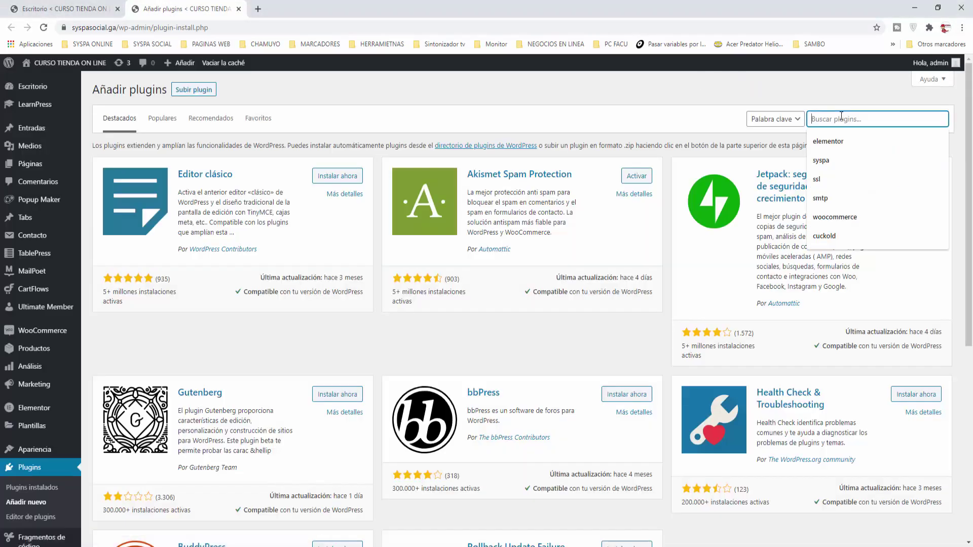
type("shortcodes ultimate")
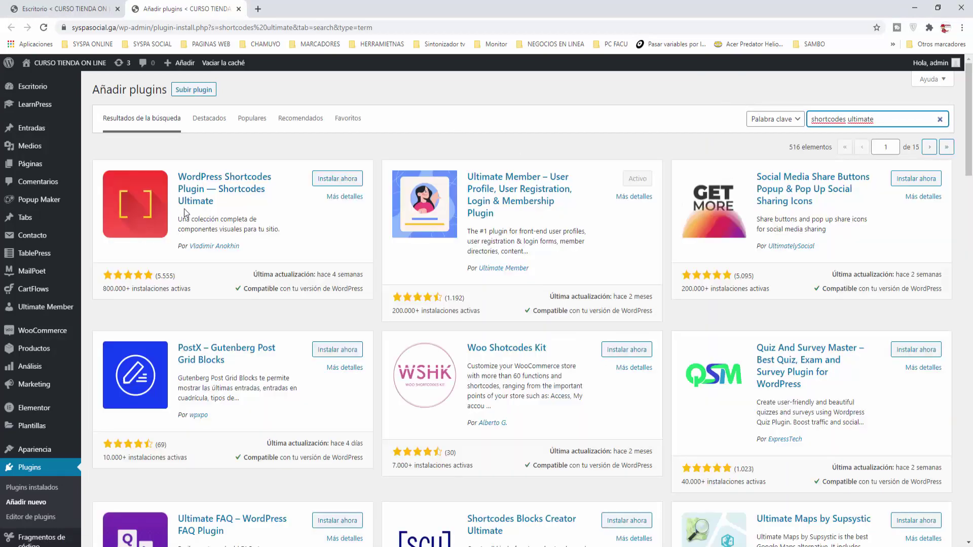
left_click(337, 178)
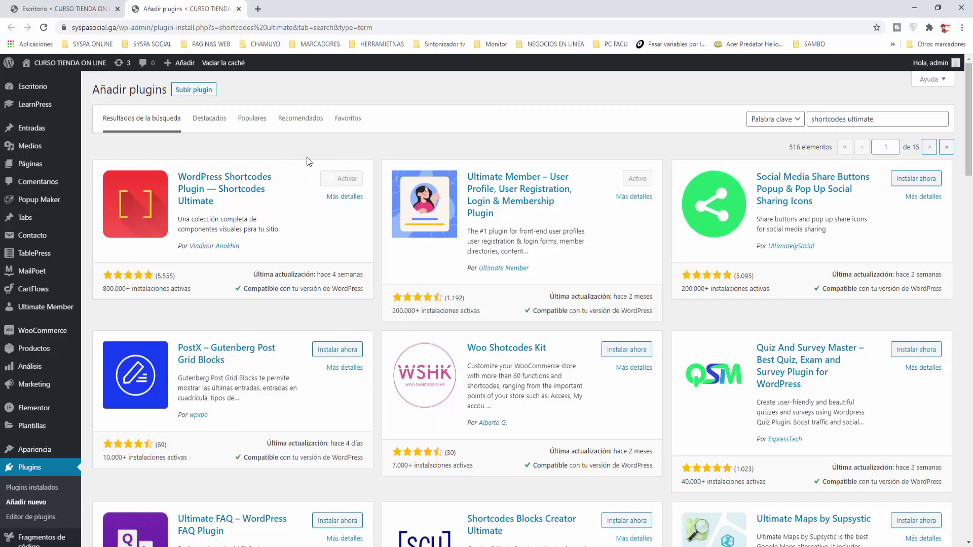
- Find Shortcodes Ultimate among the installed plugins and open its list of available shortcodes
left_click(32, 487)
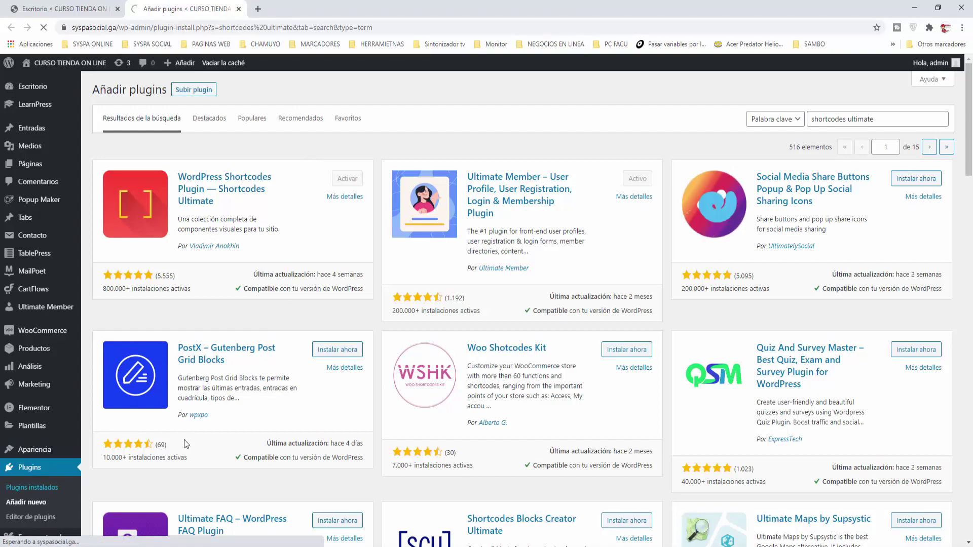
scroll(197, 433, "down", 15)
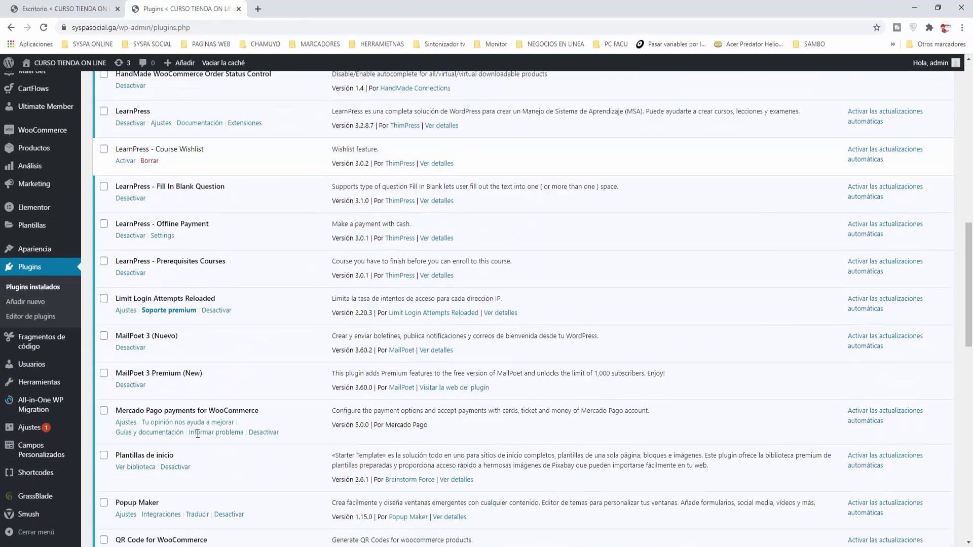
scroll(198, 433, "down", 10)
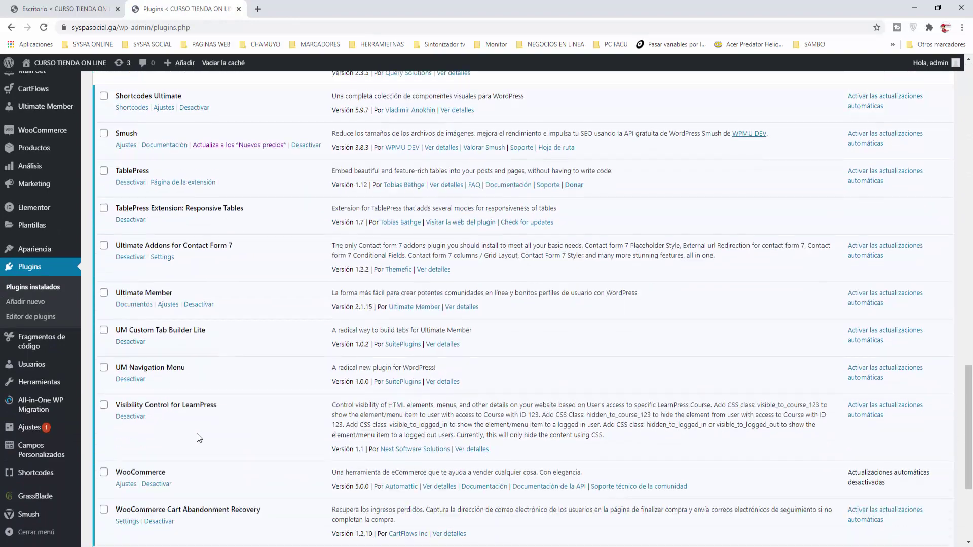
scroll(197, 433, "down", 2)
scroll(197, 433, "up", 3)
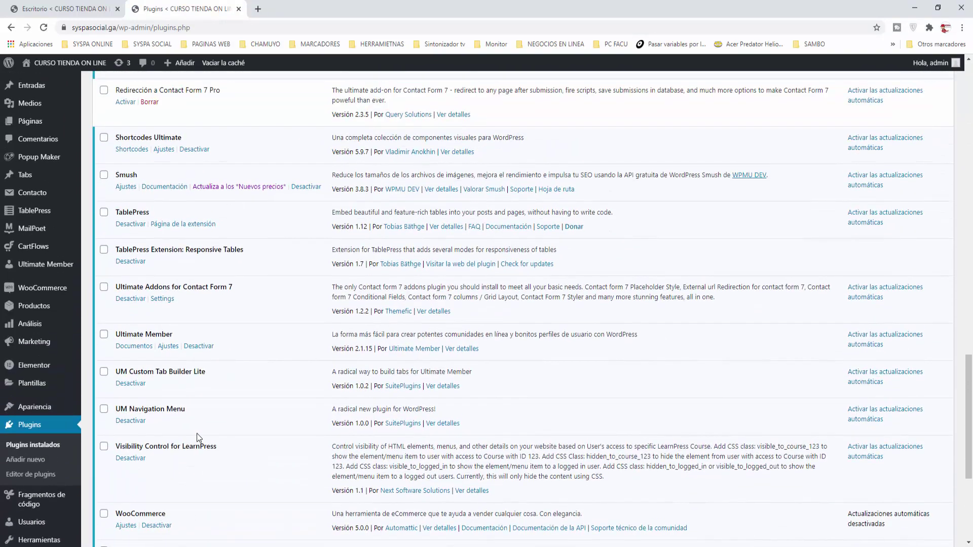
left_click(130, 149)
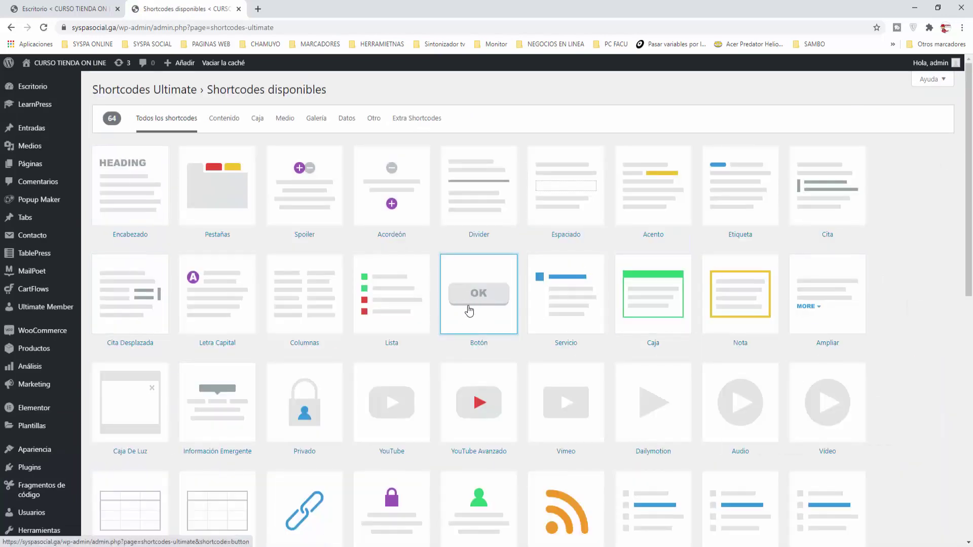
- Open the Botón shortcode's details and copy its complete shortcode text
left_click(479, 300)
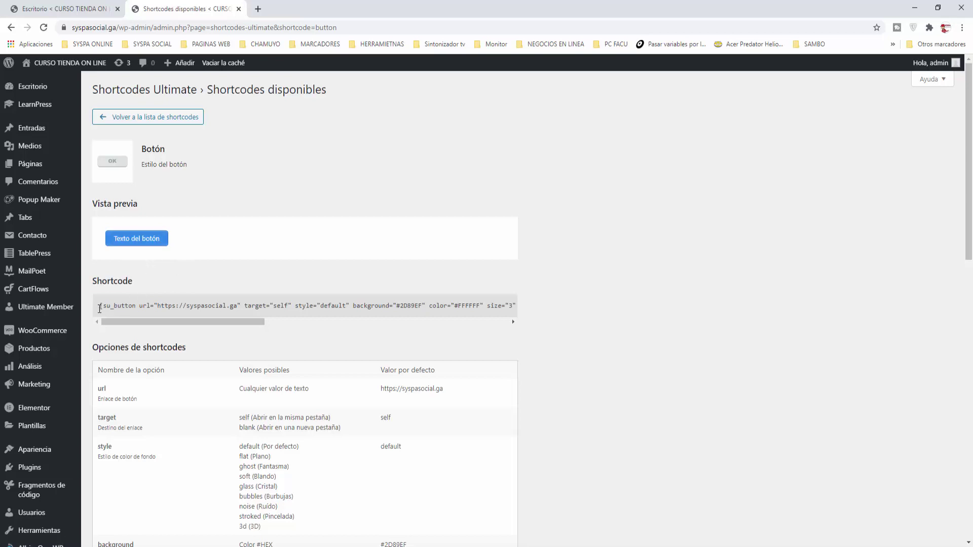
left_click_drag(100, 308, 490, 322)
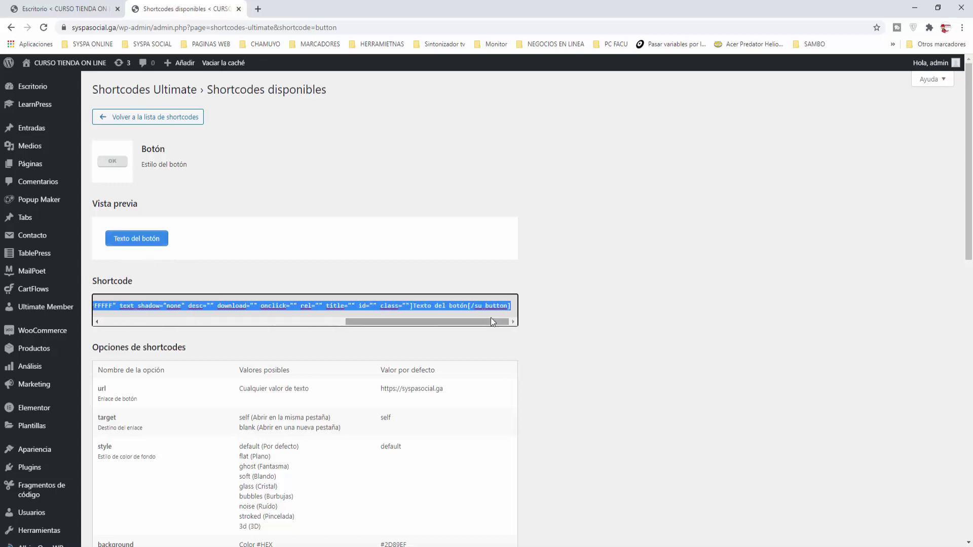
right_click(459, 305)
left_click(484, 344)
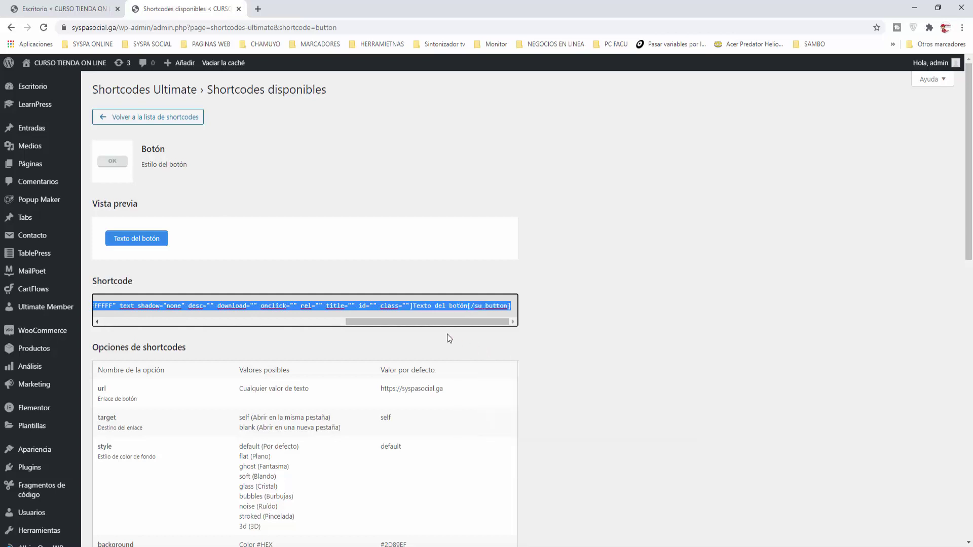
left_click_drag(424, 321, 179, 321)
left_click(273, 389)
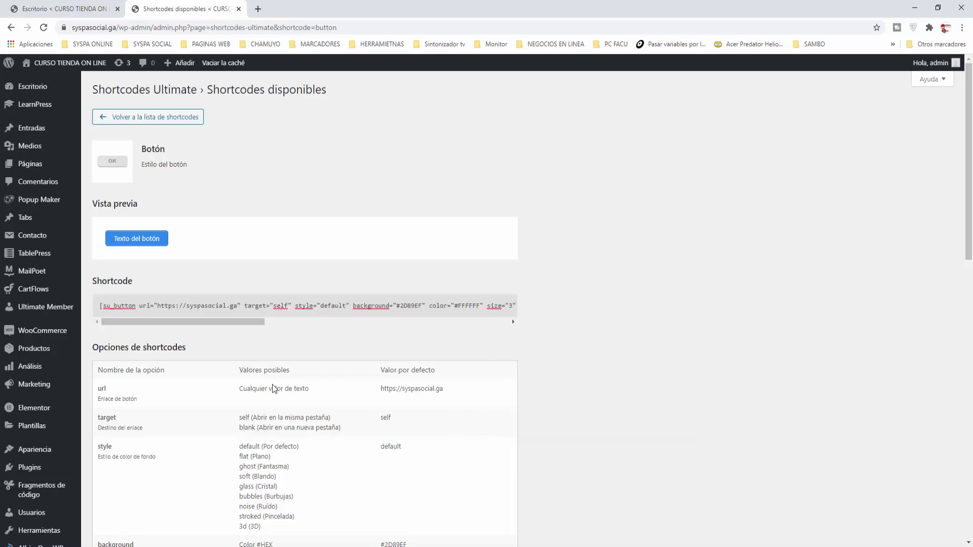
scroll(237, 420, "down", 7)
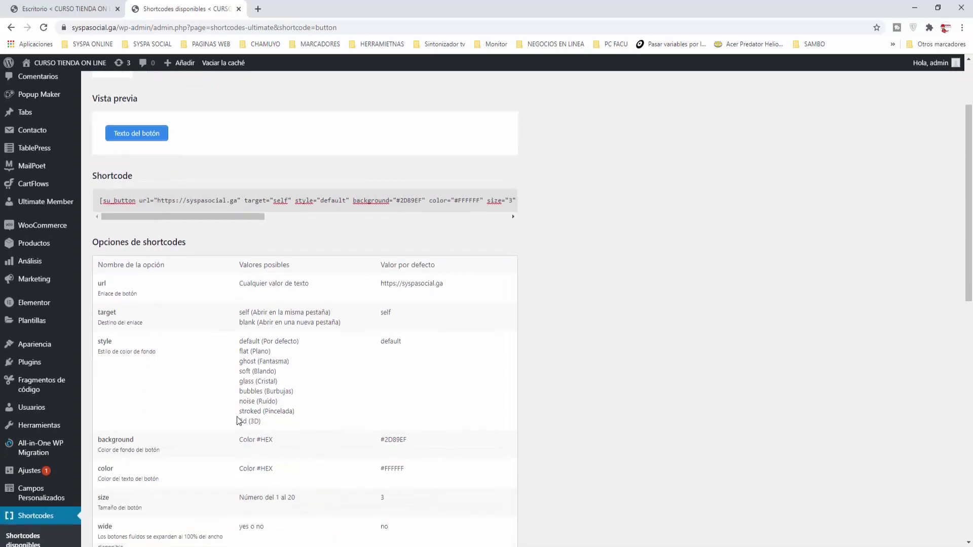
scroll(238, 421, "up", 6)
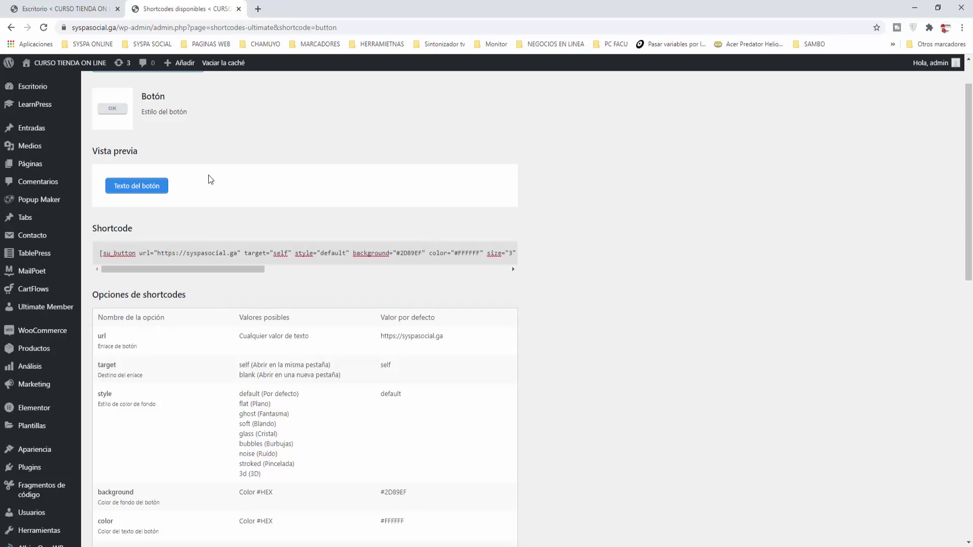
- Create a new page in a separate tab from the dashboard and title it "Botón"
left_click(66, 9)
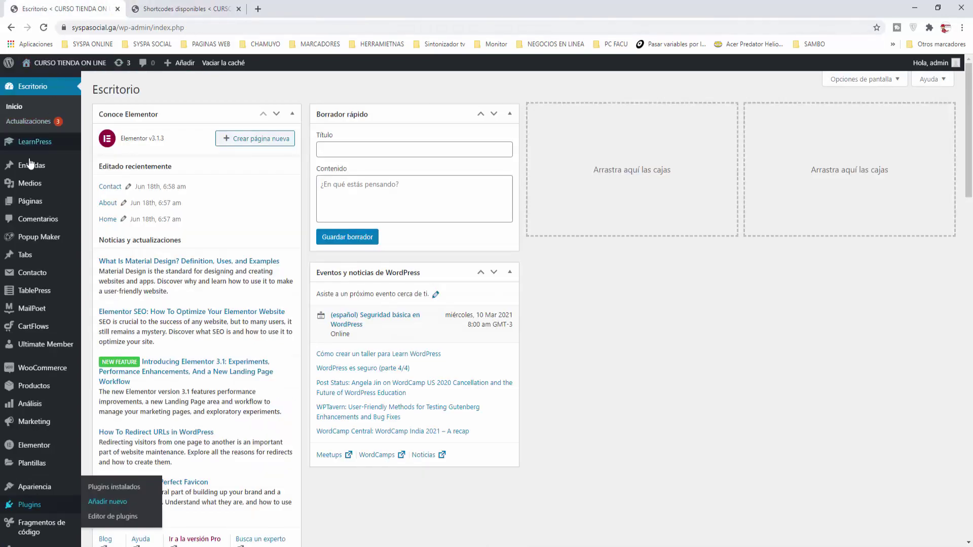
mouse_move(51, 201)
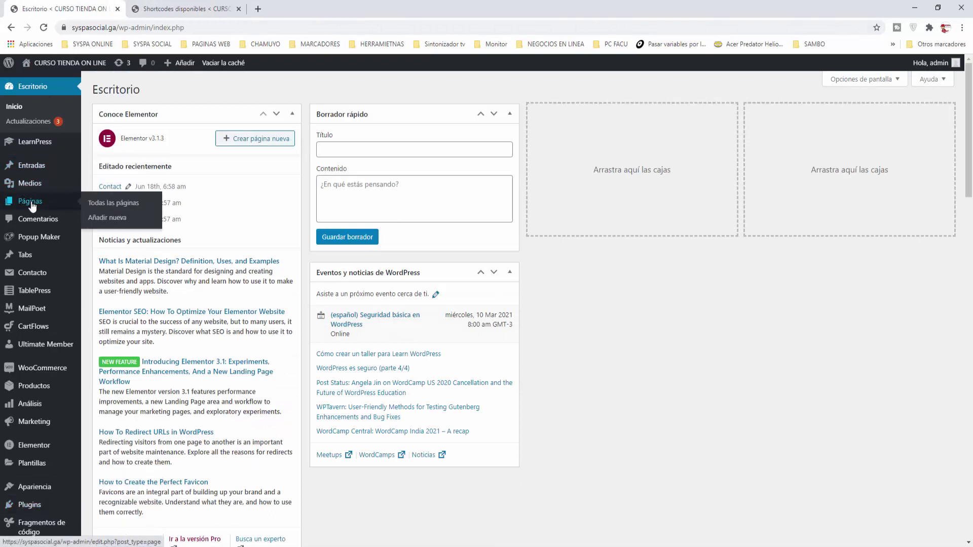
right_click(111, 223)
left_click(153, 231)
left_click(284, 9)
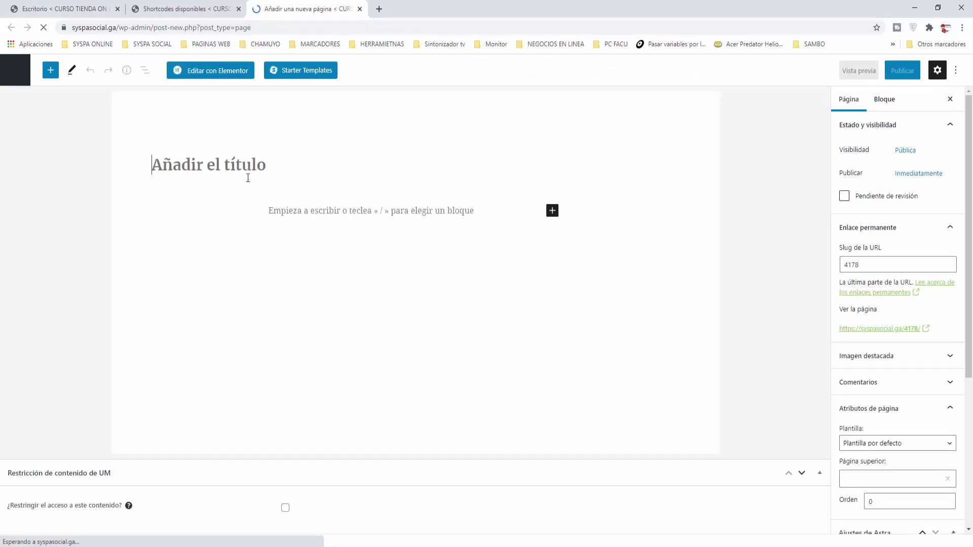
type("Boton")
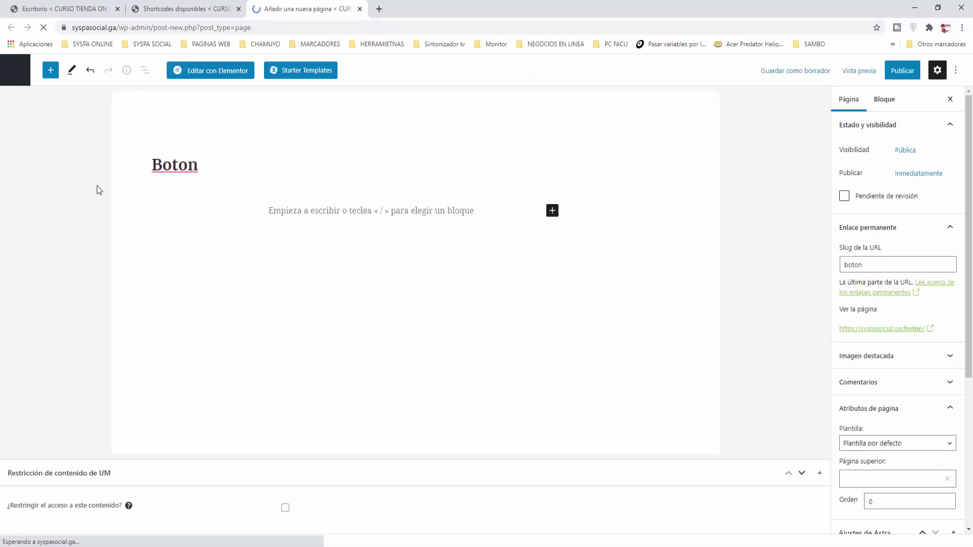
right_click(175, 164)
left_click(190, 173)
- Add a Shortcode block below the page title and paste the copied su_button shortcode into it
left_click(551, 210)
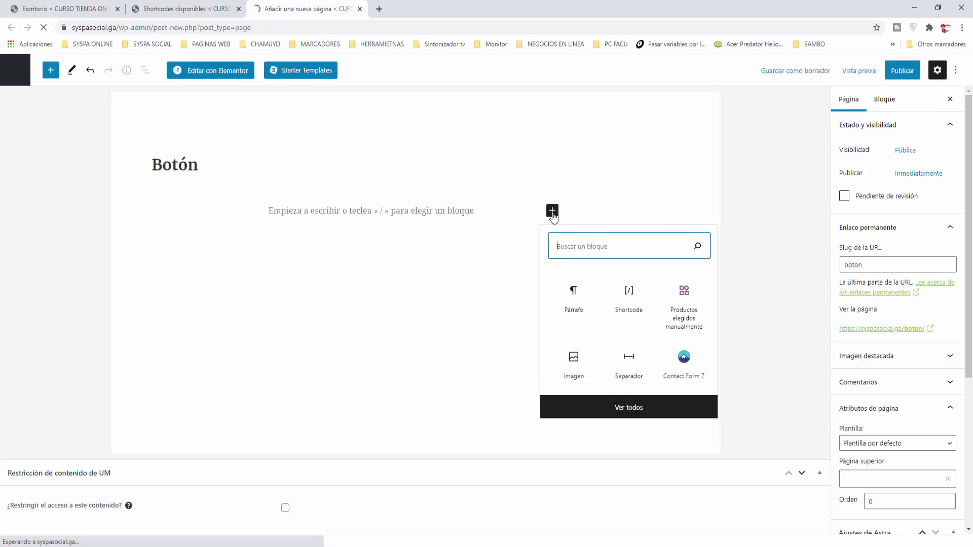
left_click(629, 297)
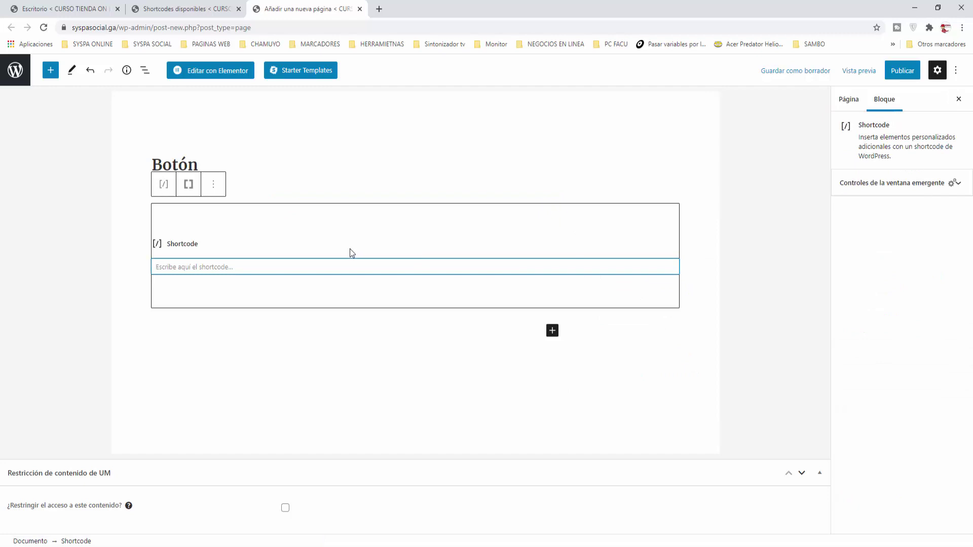
type("[su_button url=\"https://syspasocial.ga\" target=\"self\" style=\"default\" background=\"#2D89EF\" color=\"#FFFFFF\" size=\"3\" wide=\"no\" center=\"no\" radius=\"auto\" icon=\"\" icon_color=\"#FFFFFF\" text_shadow=\"none\" desc=\"\" download=\"\" onclick=\"\" rel=\"\" title=\"\" id=\"\" class=\"\"]Texto del botón[/su_button]")
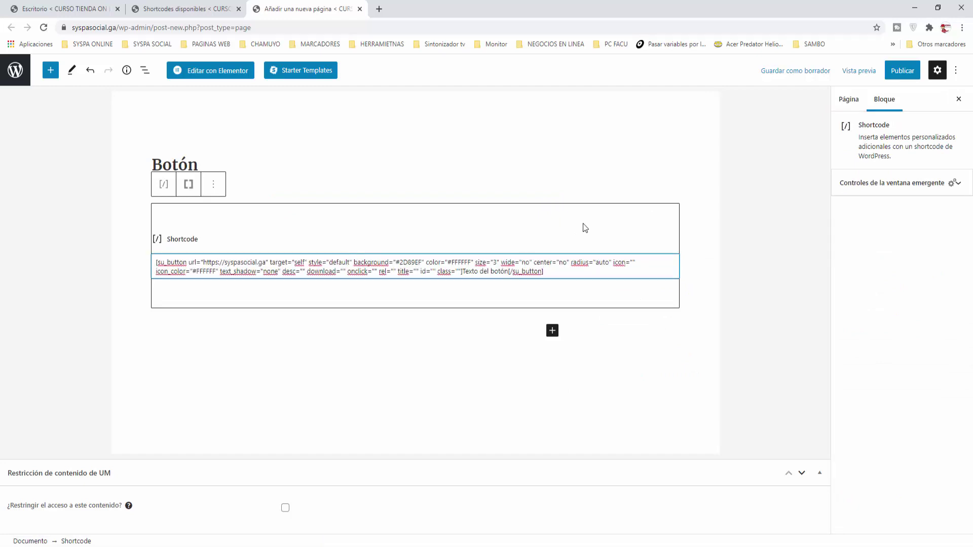
- Publish the Botón page and open the live page in a new tab to test its button
left_click(889, 71)
left_click(877, 76)
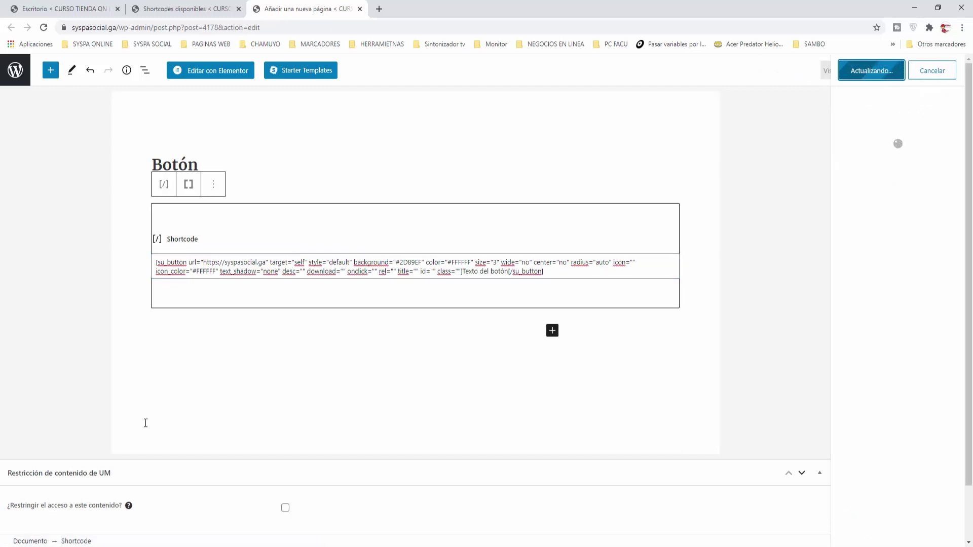
right_click(121, 512)
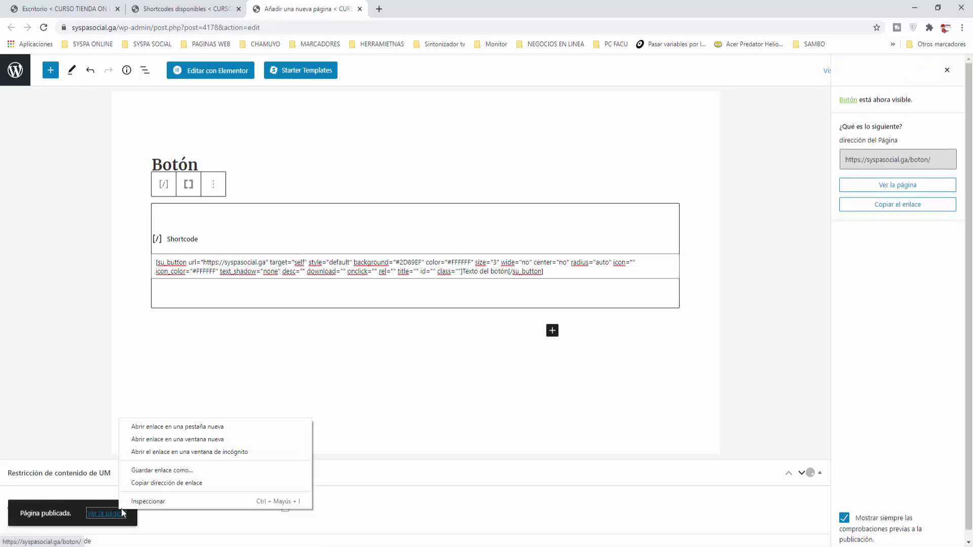
left_click(167, 426)
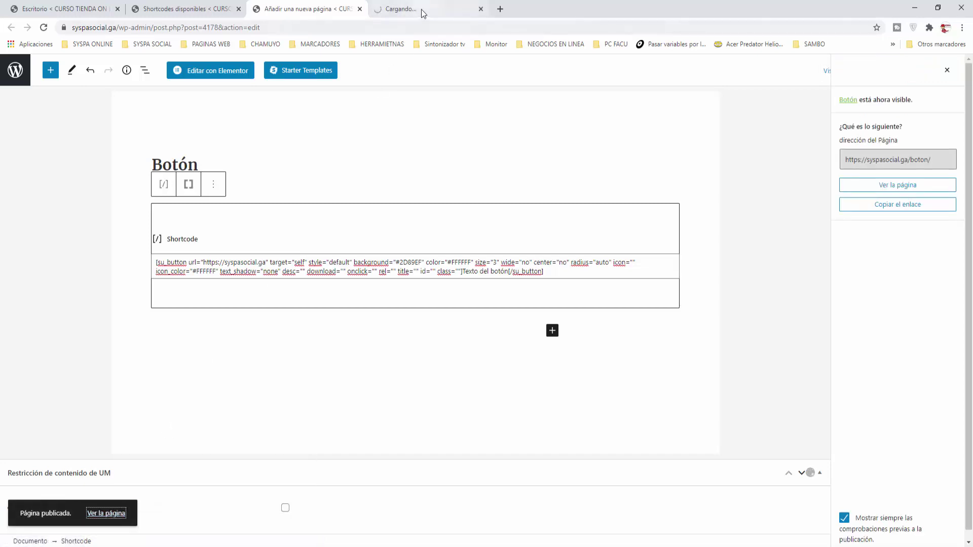
left_click(421, 9)
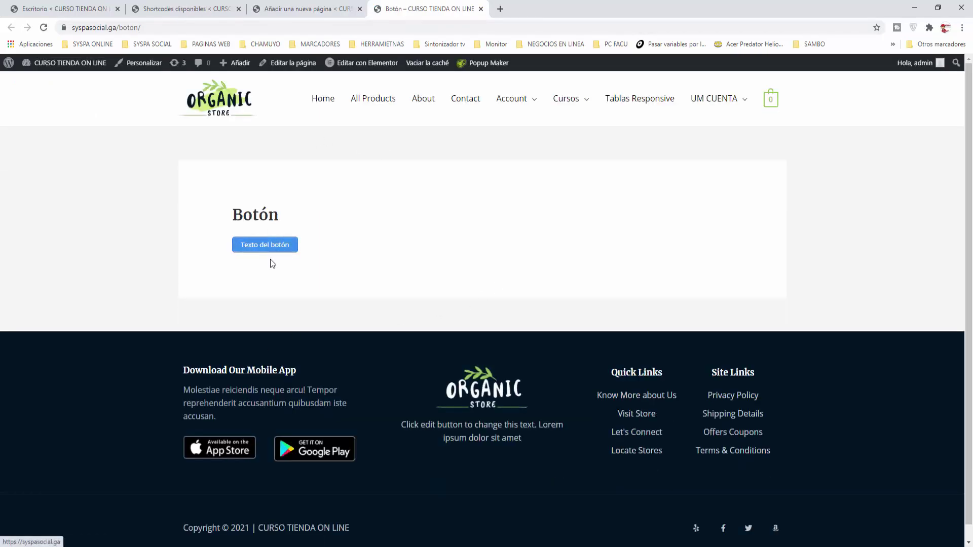
left_click(256, 248)
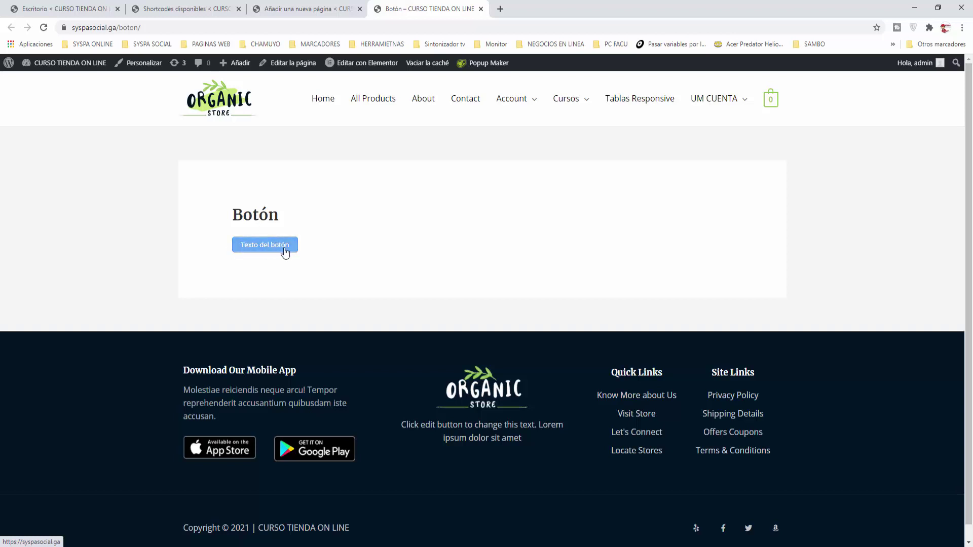
- Examine the url and target options, including self and blank, in the Botón shortcode's options table
left_click(218, 8)
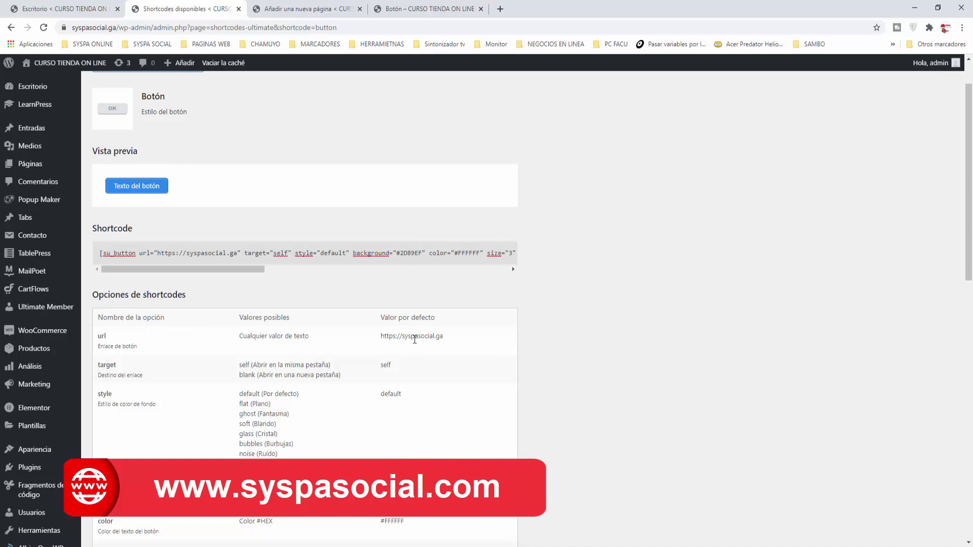
left_click_drag(380, 336, 446, 338)
double_click(107, 365)
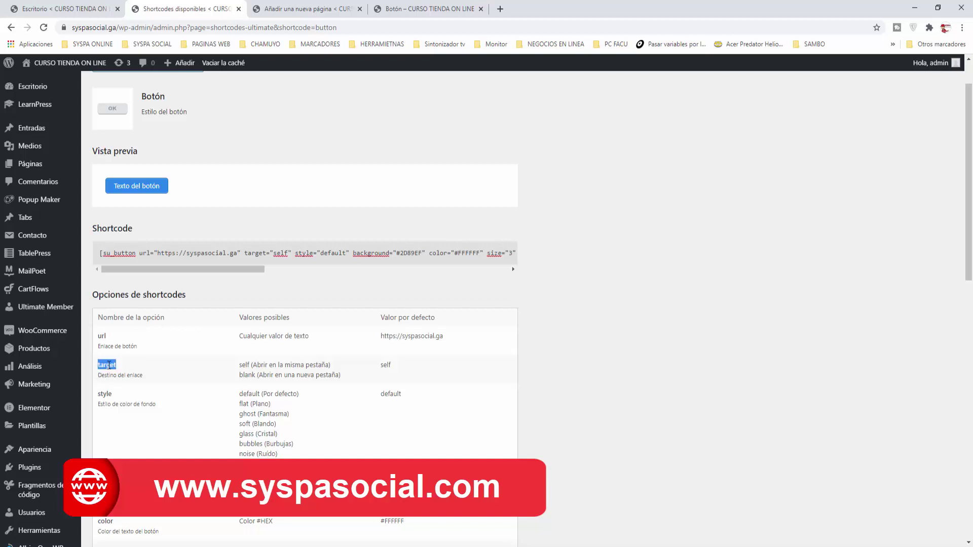
double_click(245, 365)
double_click(246, 376)
right_click(245, 375)
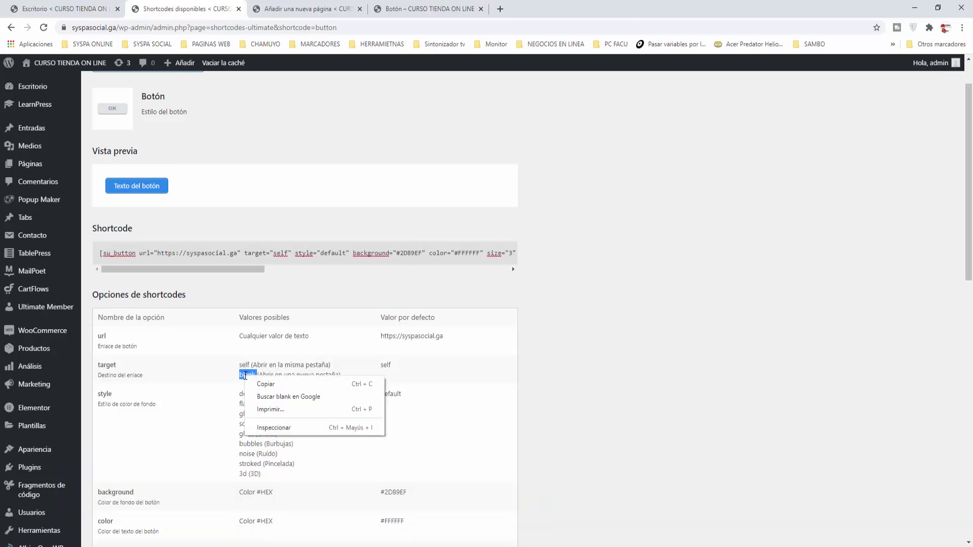
left_click(241, 376)
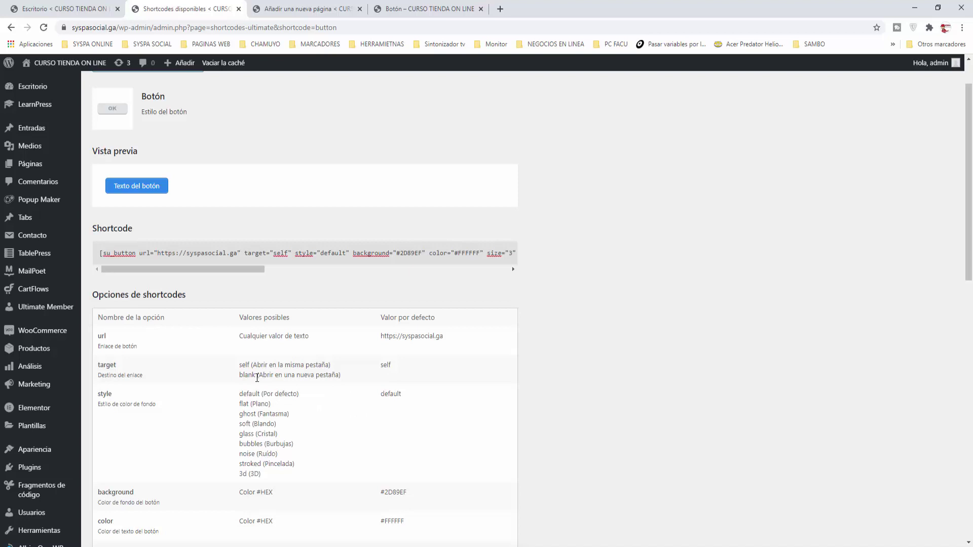
- Set the target value in the Botón page's shortcode to "blank" and update the page
left_click(301, 7)
left_click(300, 263)
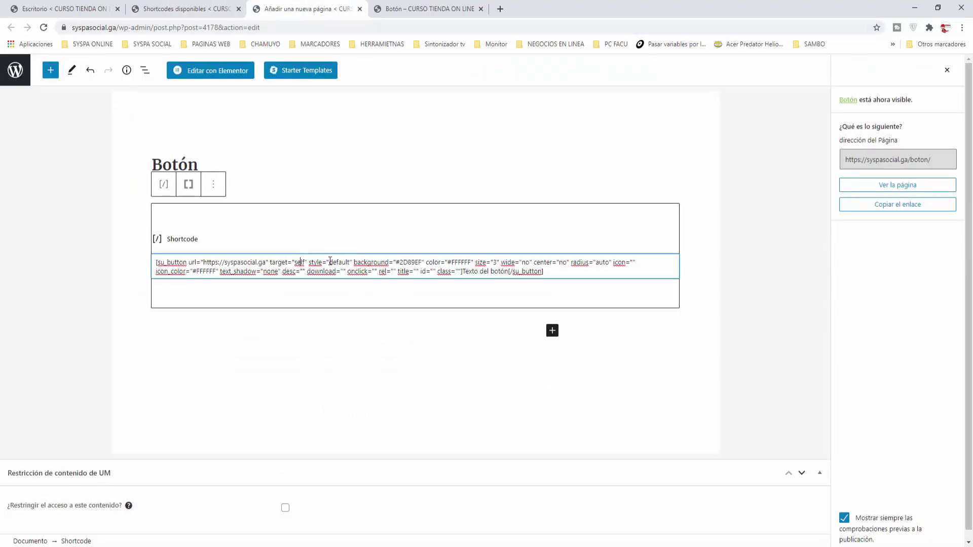
key("BackSpace")
key("BackSpace")
key("BackSpace")
key("BackSpace")
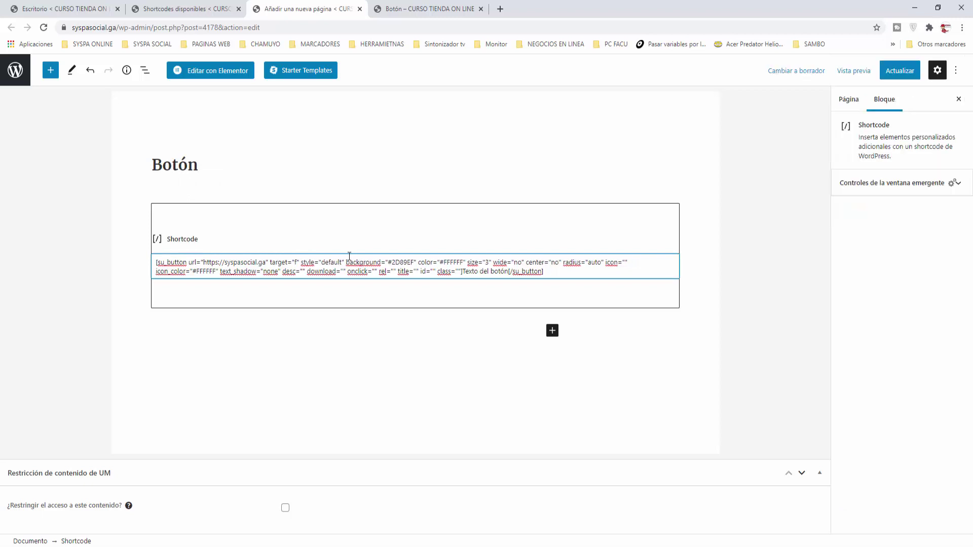
type("blank")
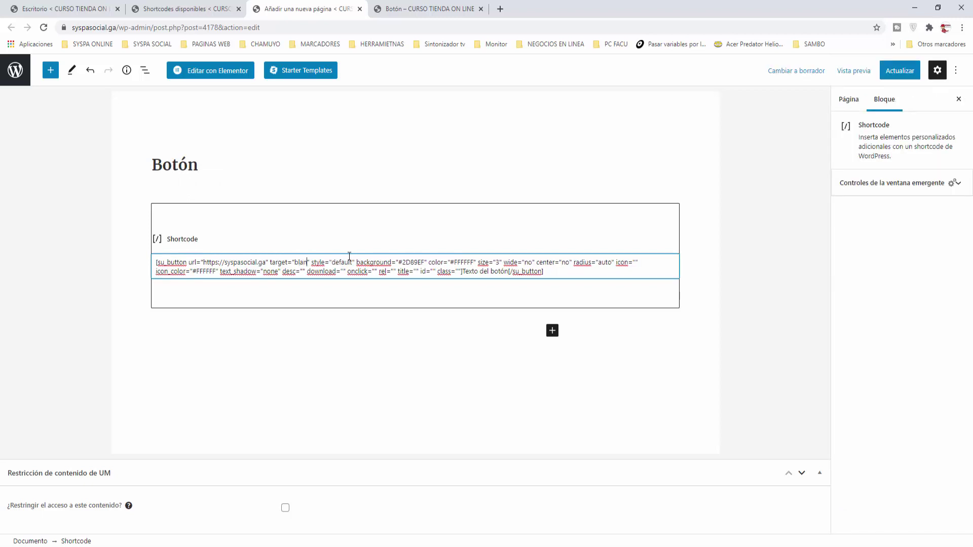
left_click(899, 70)
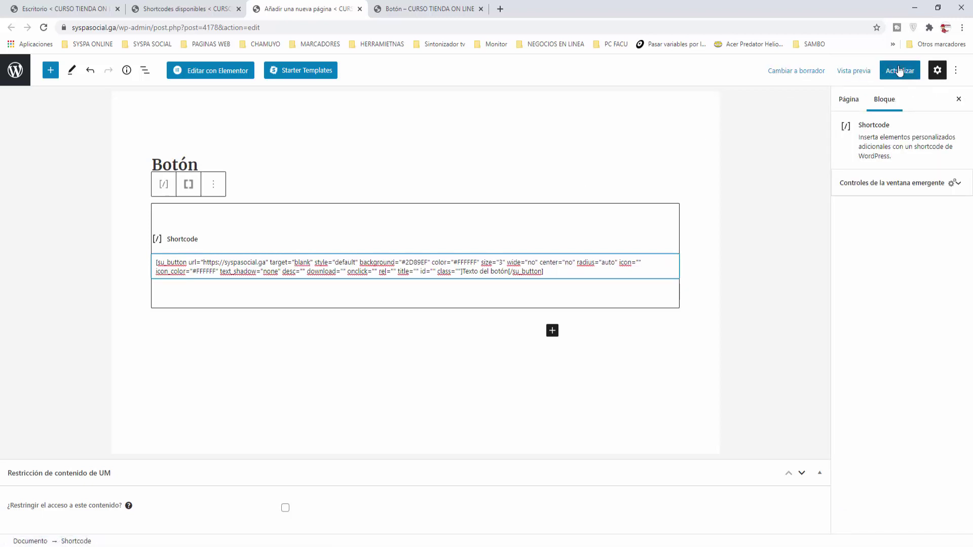
- Reload the live Botón page, test its button's link and close the tab it opens
left_click(421, 9)
left_click(45, 29)
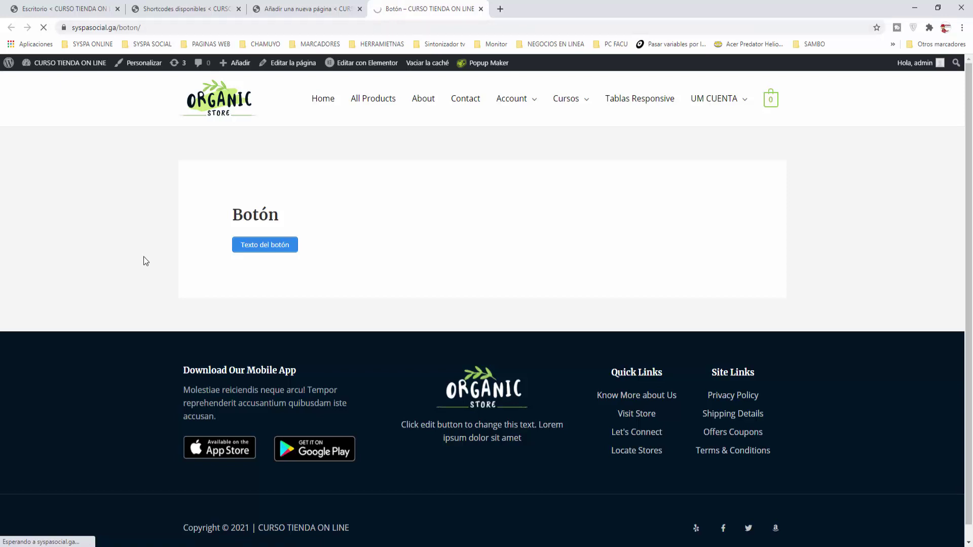
left_click(264, 246)
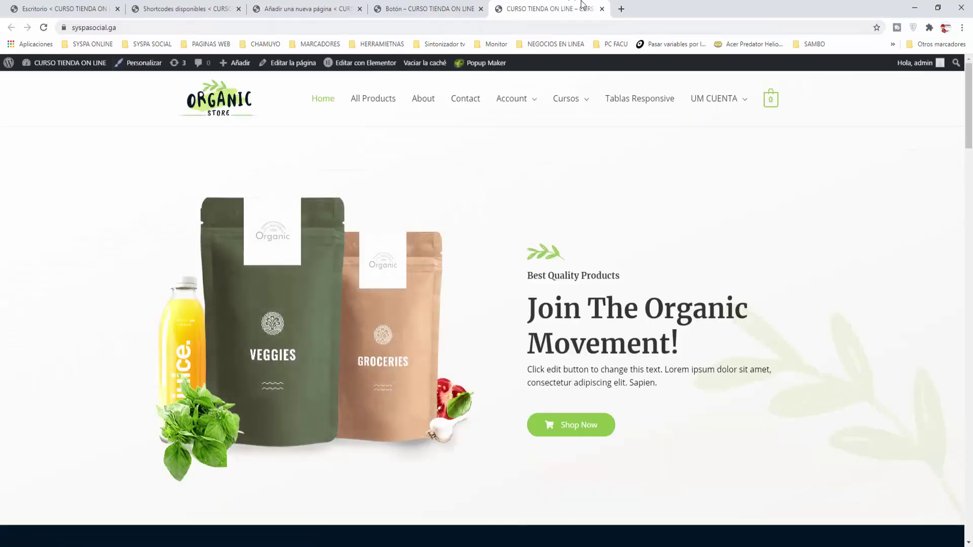
left_click(602, 9)
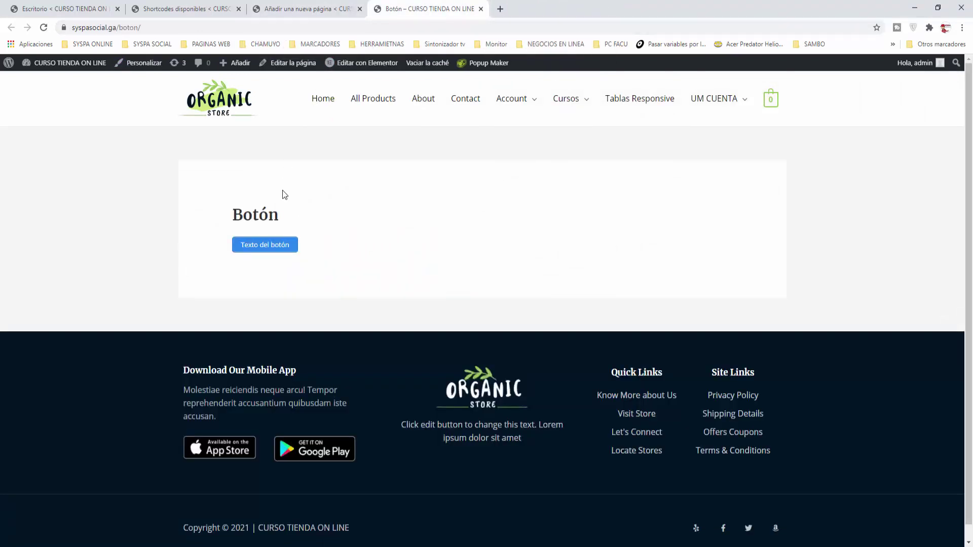
- Review the style values in the Botón shortcode's options table and copy the value "bubbles"
left_click(205, 9)
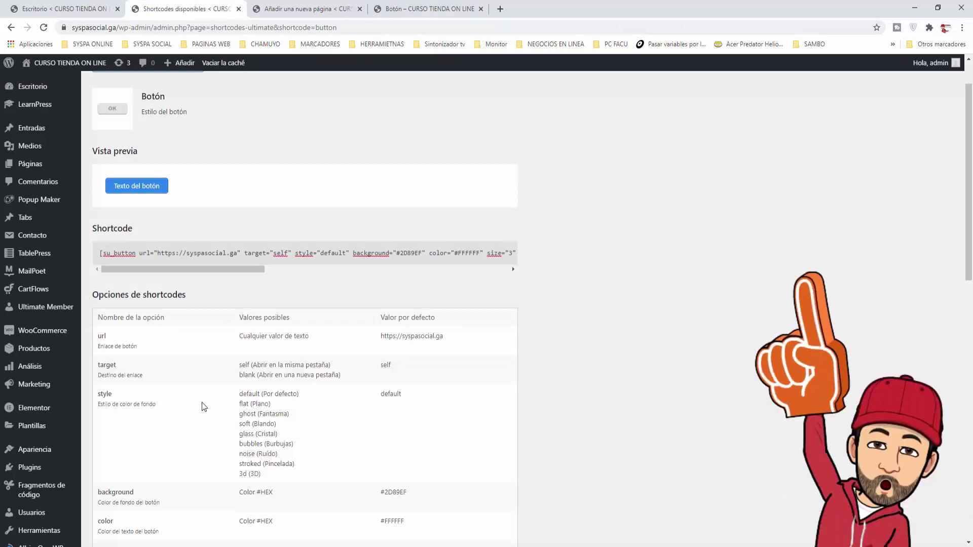
scroll(203, 406, "down", 2)
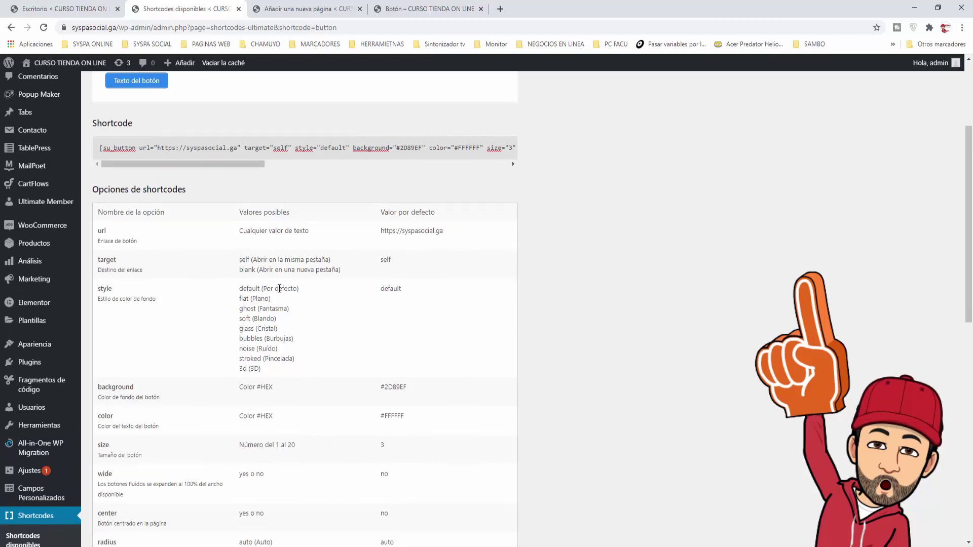
double_click(244, 298)
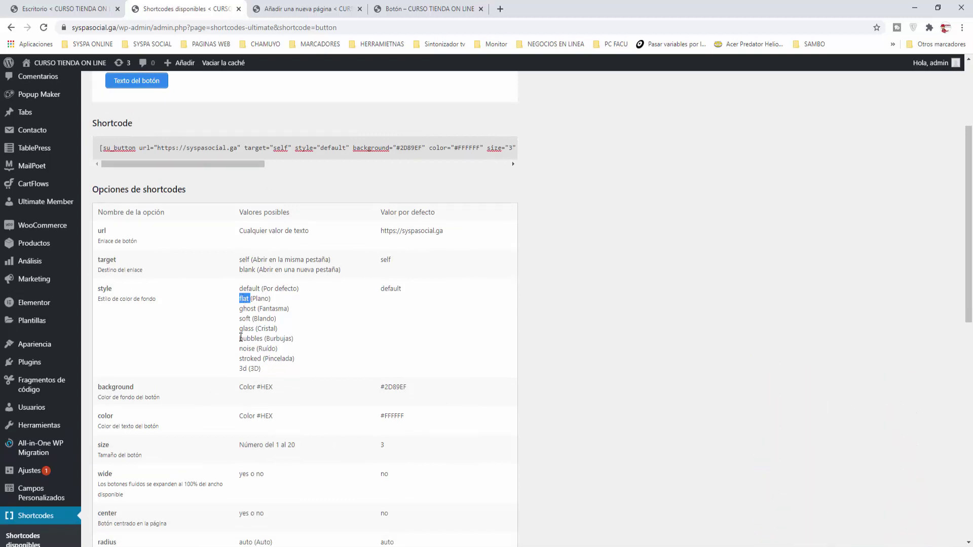
left_click(247, 309)
double_click(251, 338)
right_click(253, 338)
left_click(263, 349)
- Set the style value in the Botón page's shortcode to "bubbles", update the page and reload the live page
left_click(307, 11)
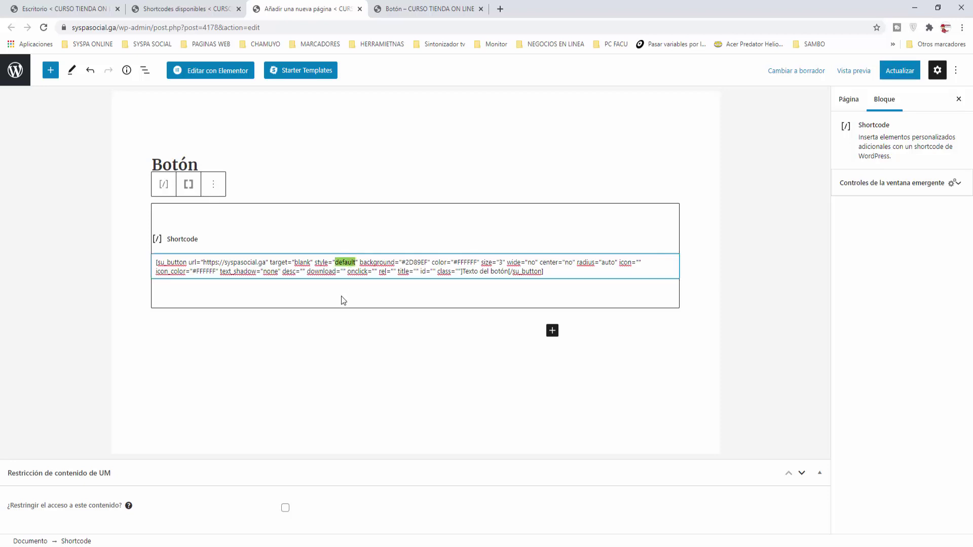
type("bubbles")
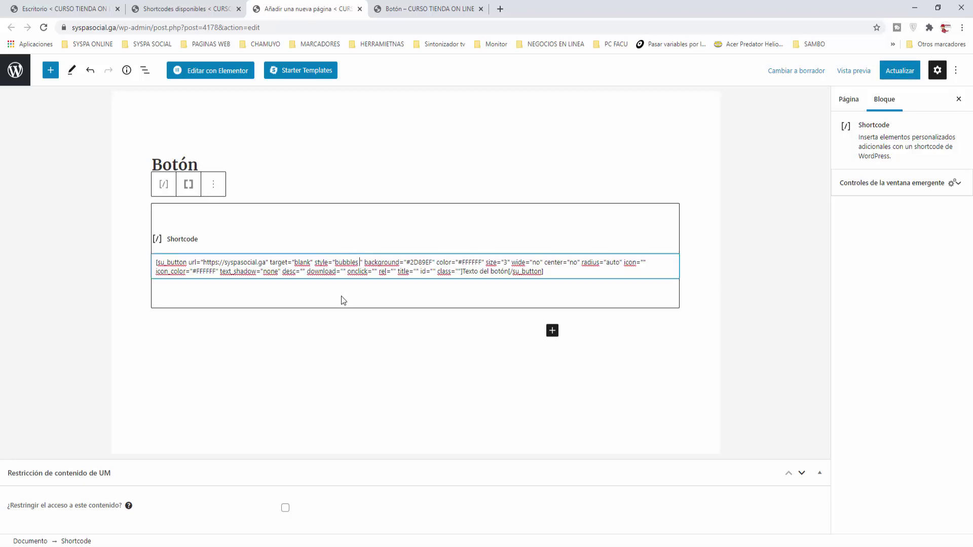
left_click(899, 73)
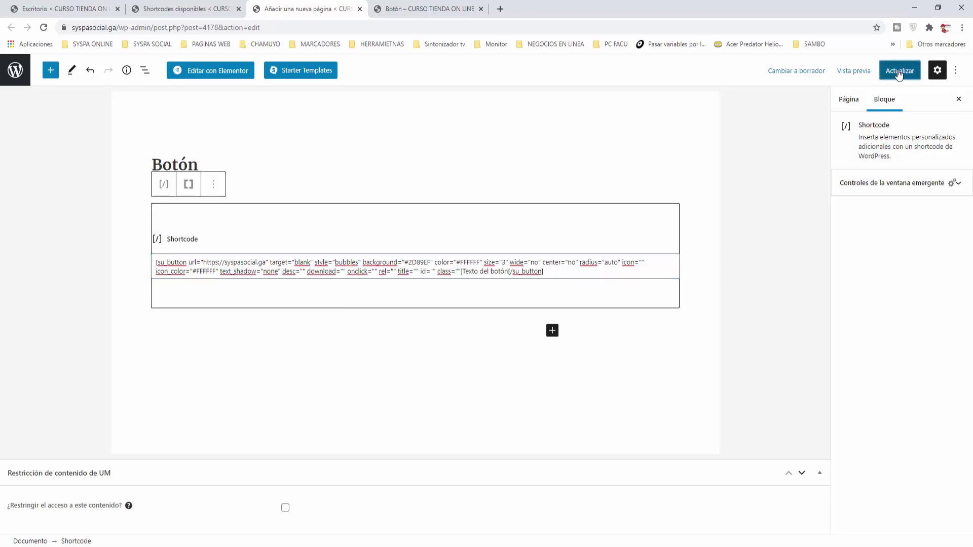
left_click(413, 10)
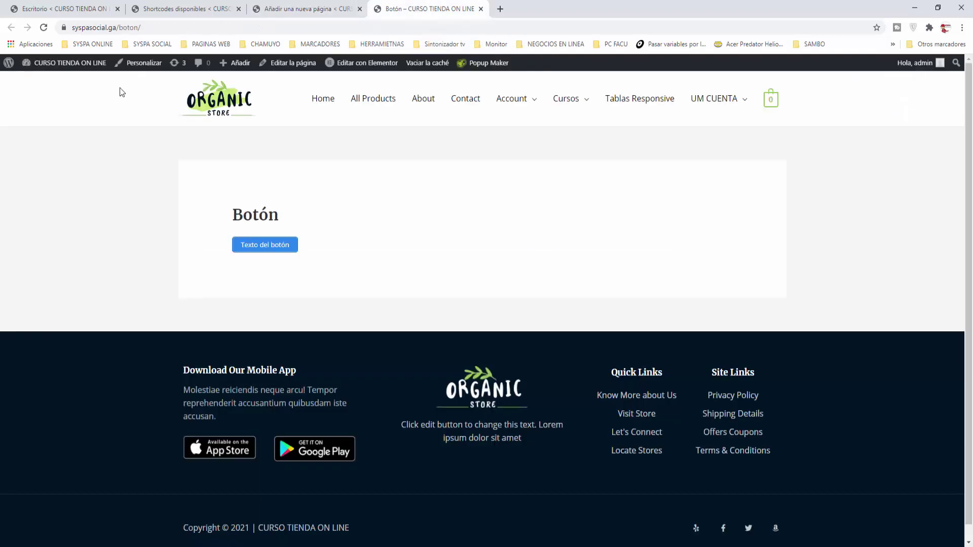
left_click(44, 28)
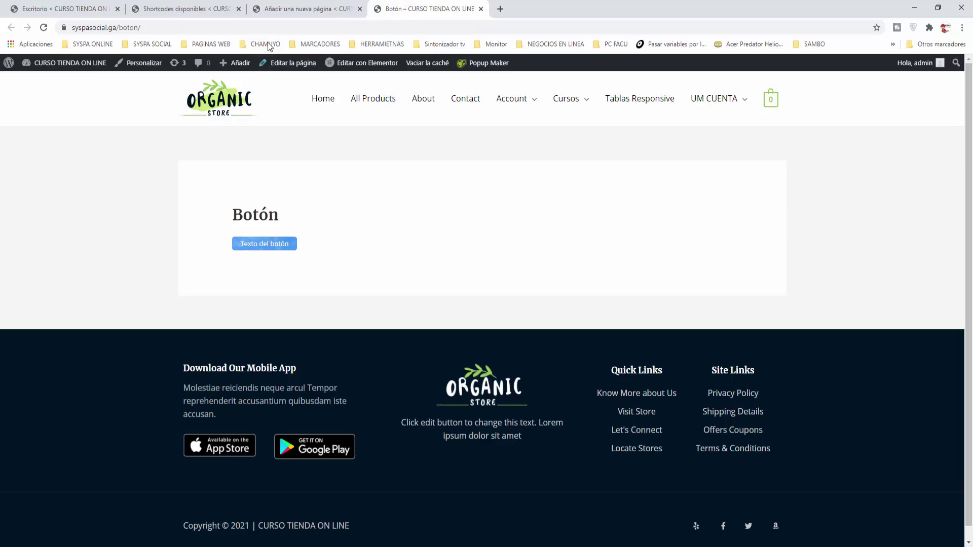
- Check the size option's allowed values, set the shortcode's size to 6, update the Botón page and reload the live page
left_click(284, 9)
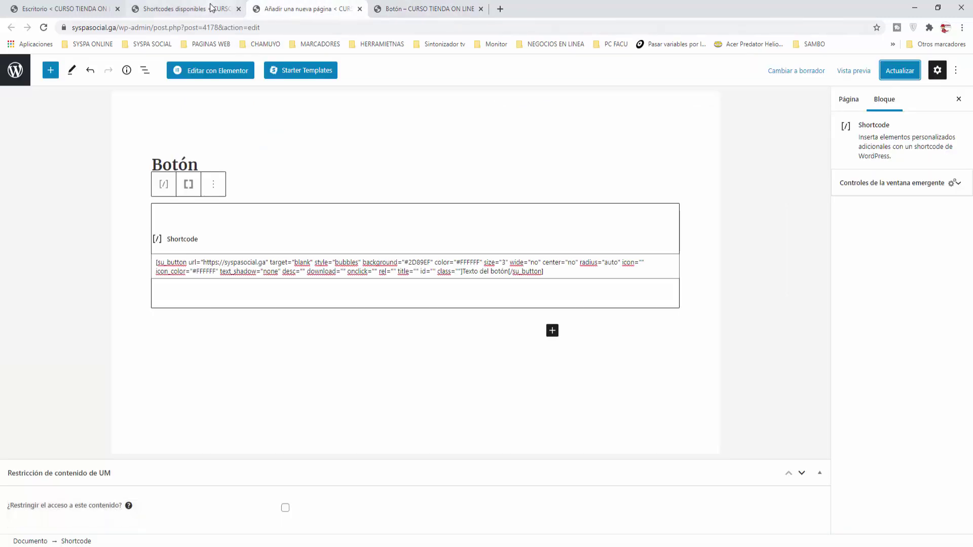
left_click(212, 8)
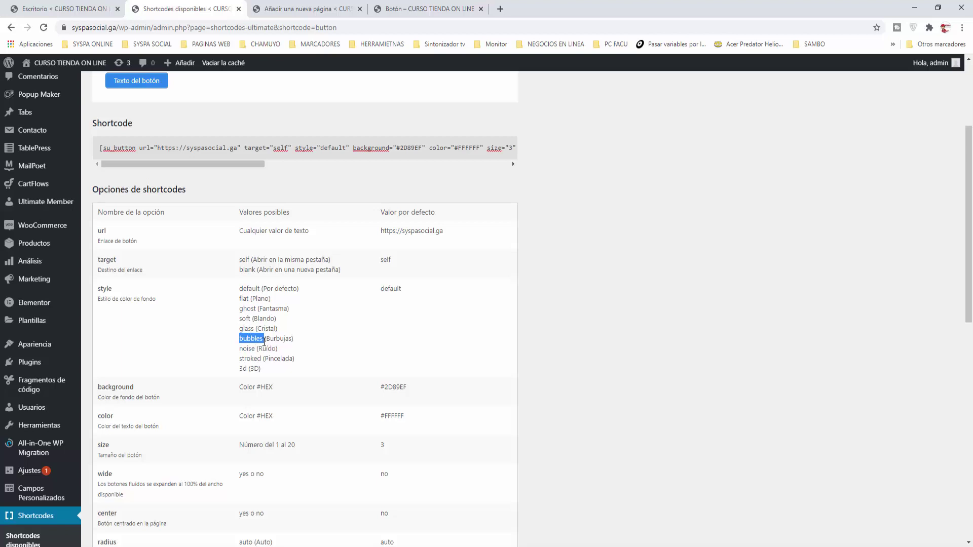
left_click_drag(100, 445, 324, 450)
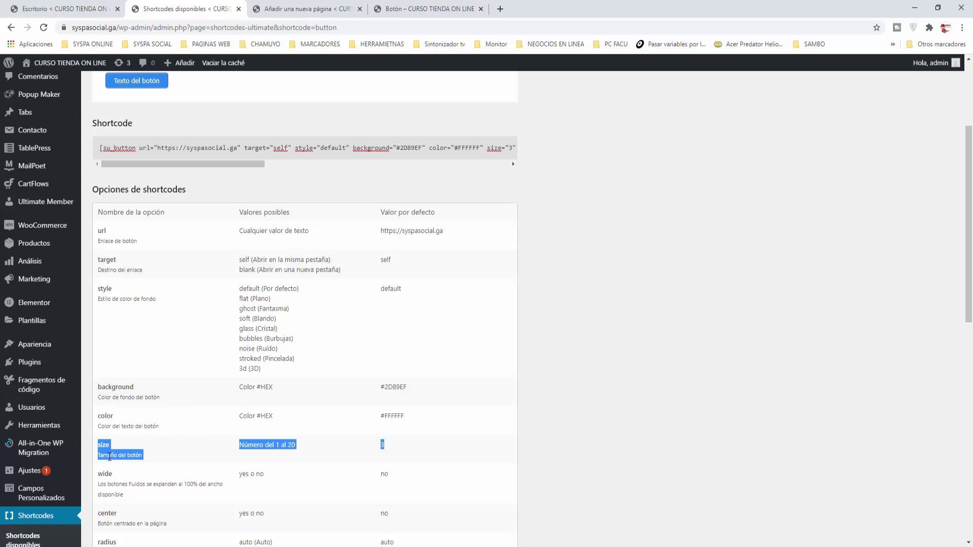
left_click(316, 448)
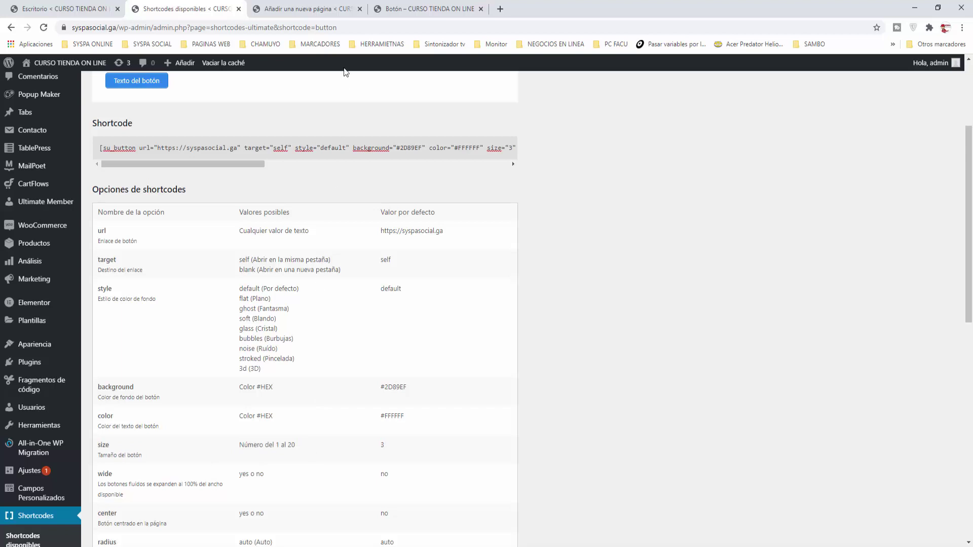
left_click(318, 11)
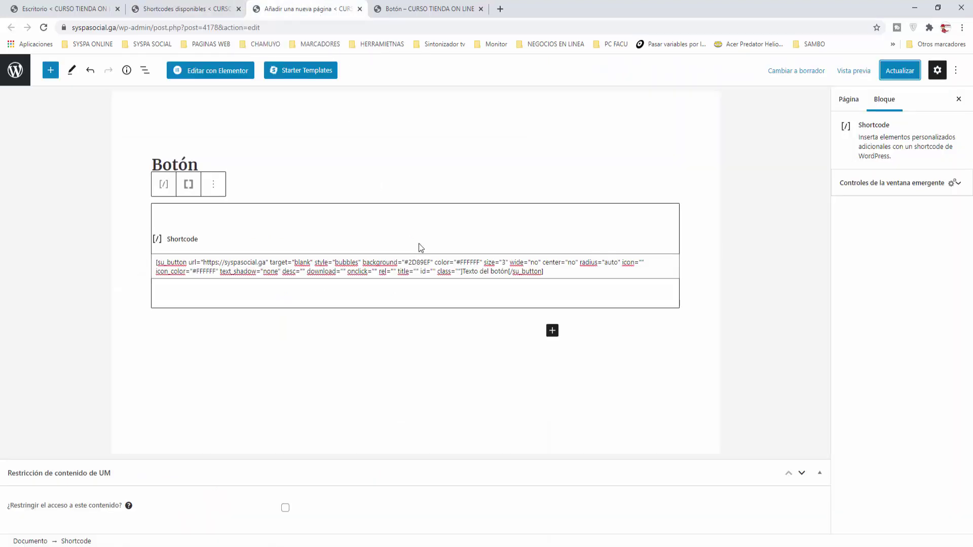
left_click(501, 264)
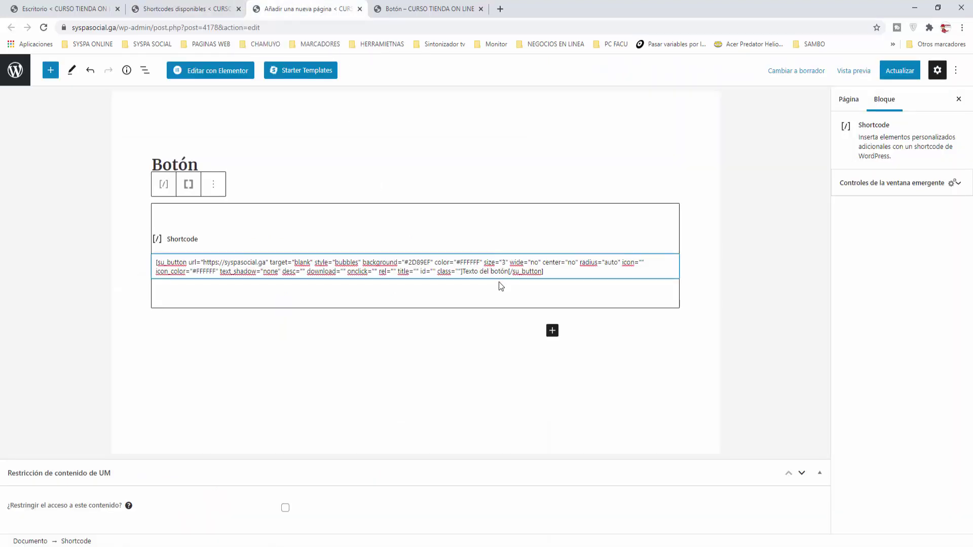
key("Delete")
type("6")
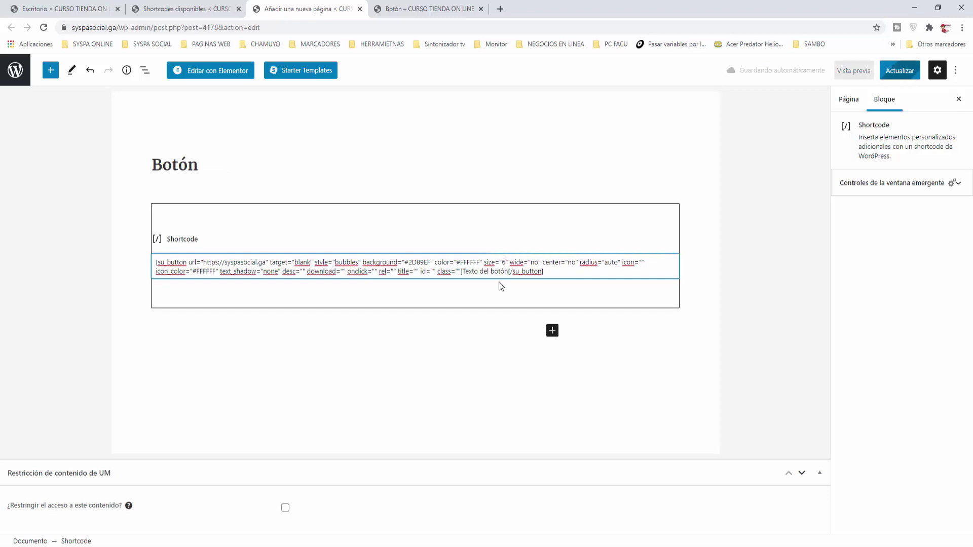
left_click(901, 73)
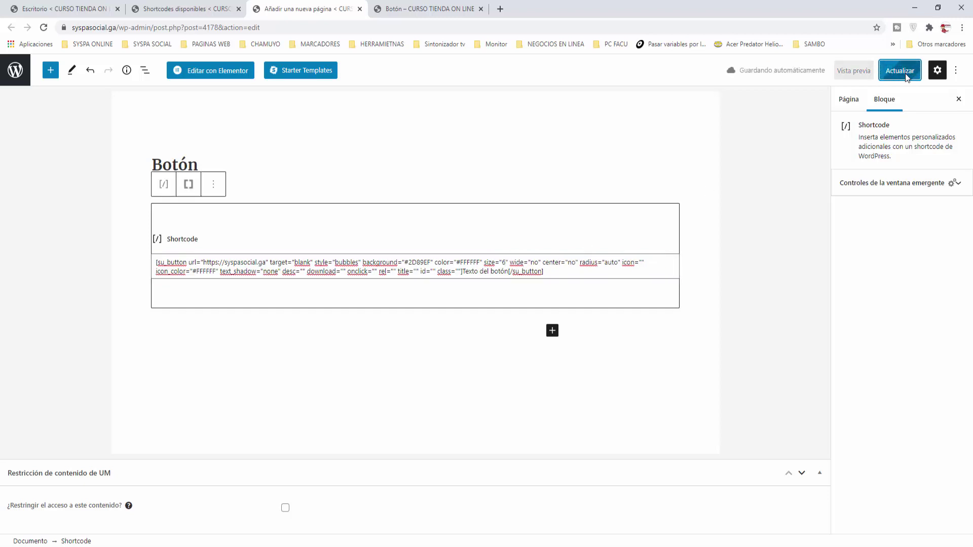
left_click(705, 237)
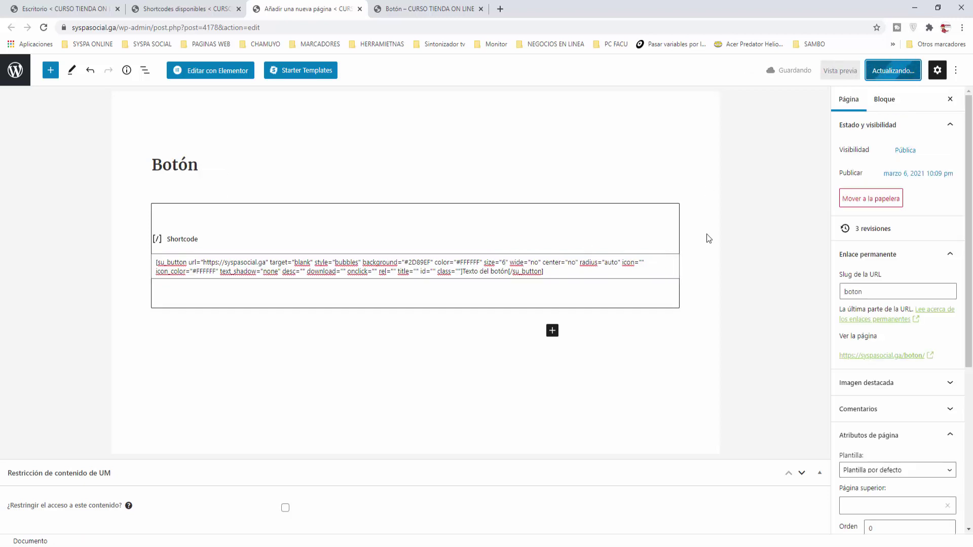
left_click(418, 10)
left_click(42, 26)
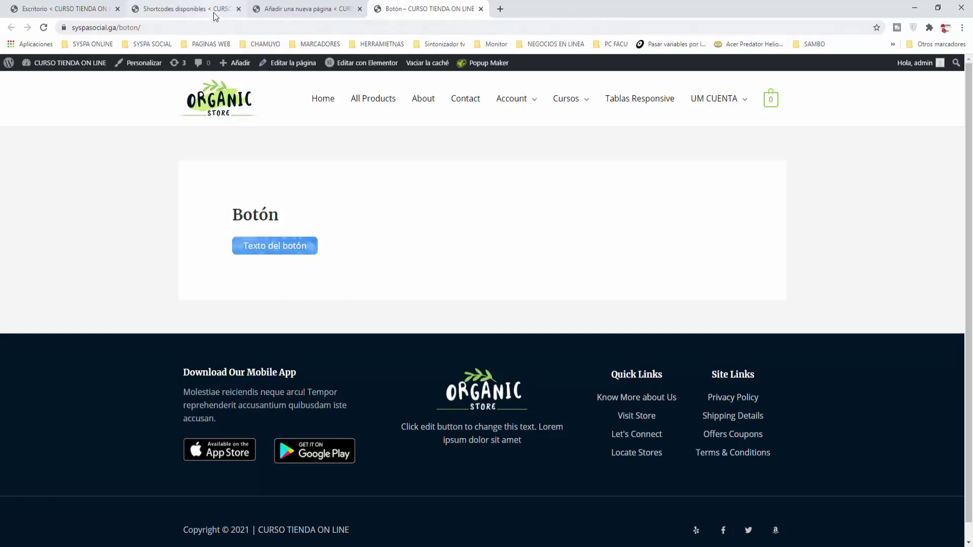
- Replace the button text between the su_button shortcode's tags with "Mis Datos"
left_click(269, 12)
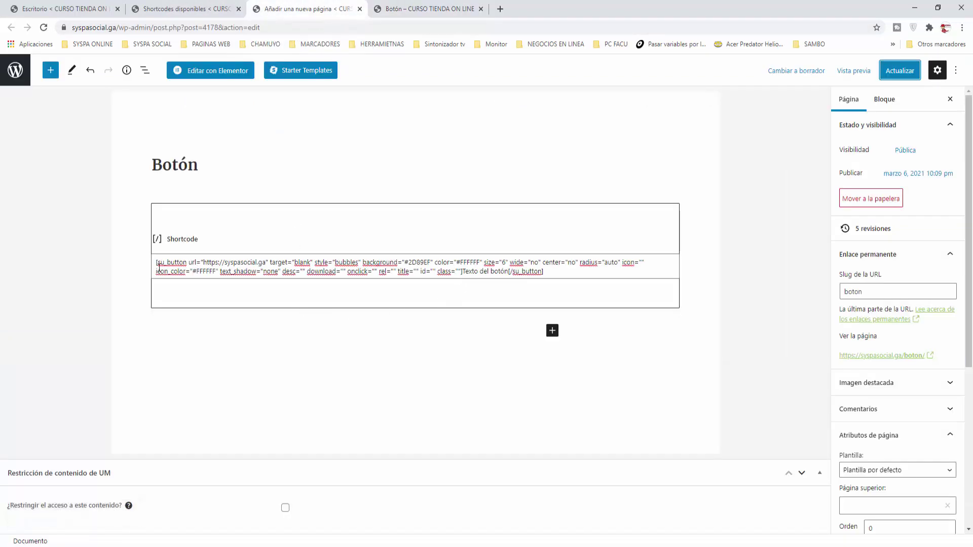
left_click_drag(156, 263, 504, 274)
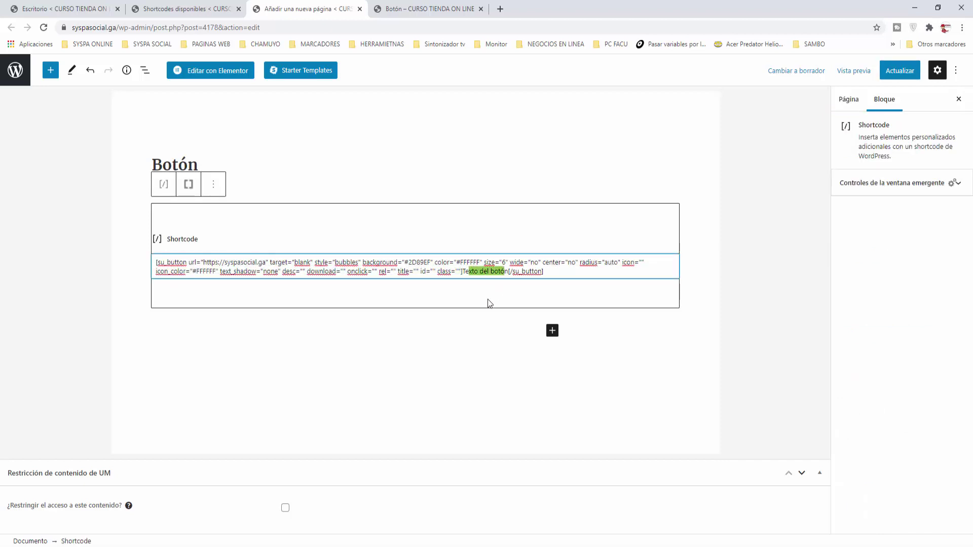
key("Left")
key("Delete")
key("Delete")
key("Delete")
key("Delete")
key("Delete")
key("Delete")
key("Delete")
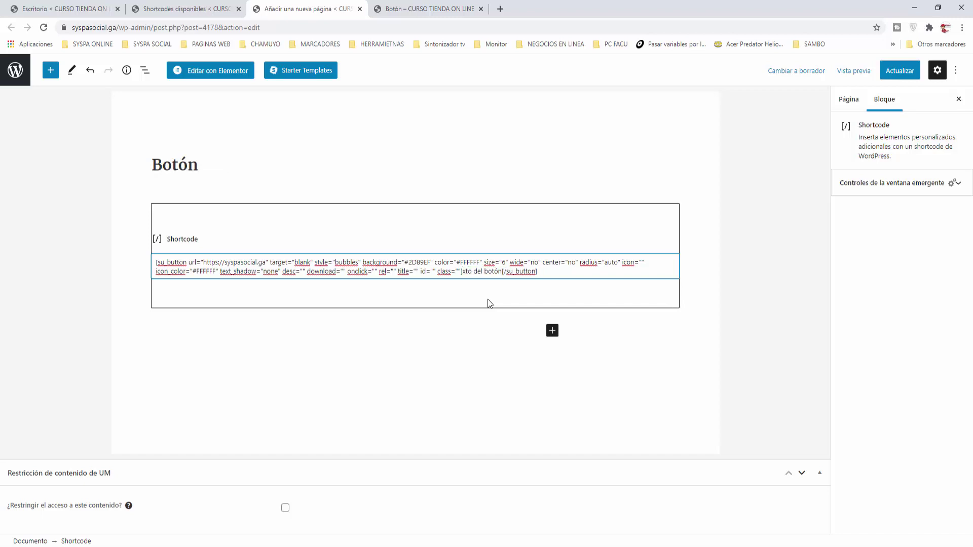
key("Delete")
key("Delete")
key("Delete")
type("Mis Datos")
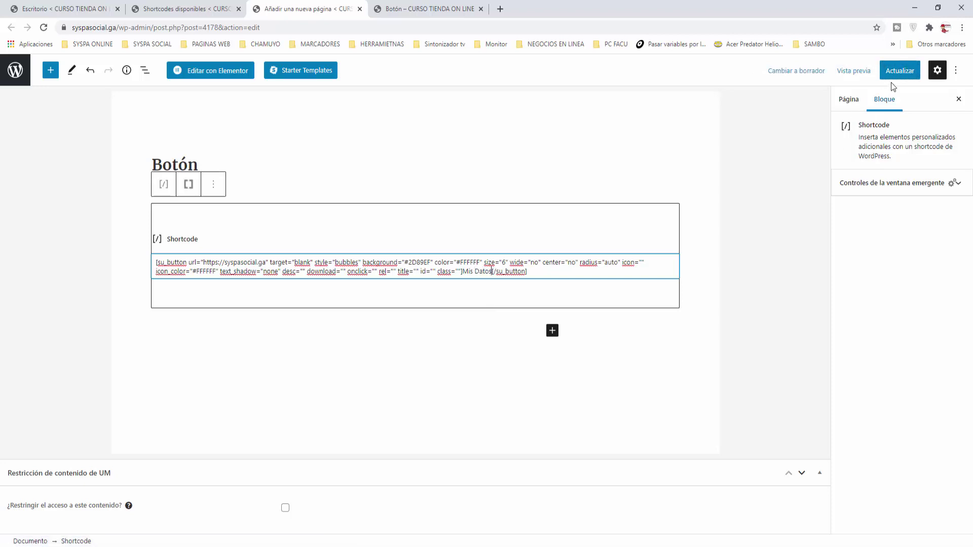
- Update the Botón page and reload the live page to check the new button text
left_click(900, 71)
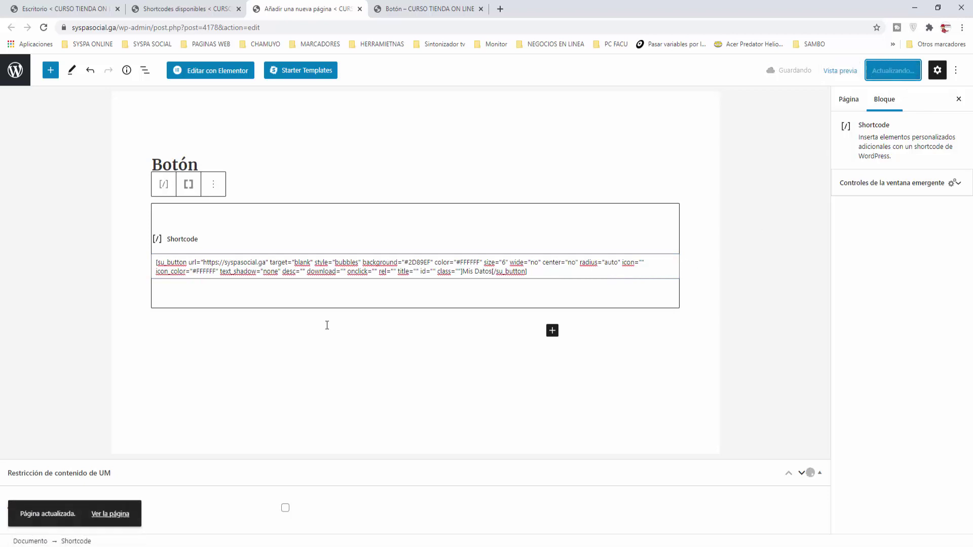
left_click(404, 10)
left_click(43, 27)
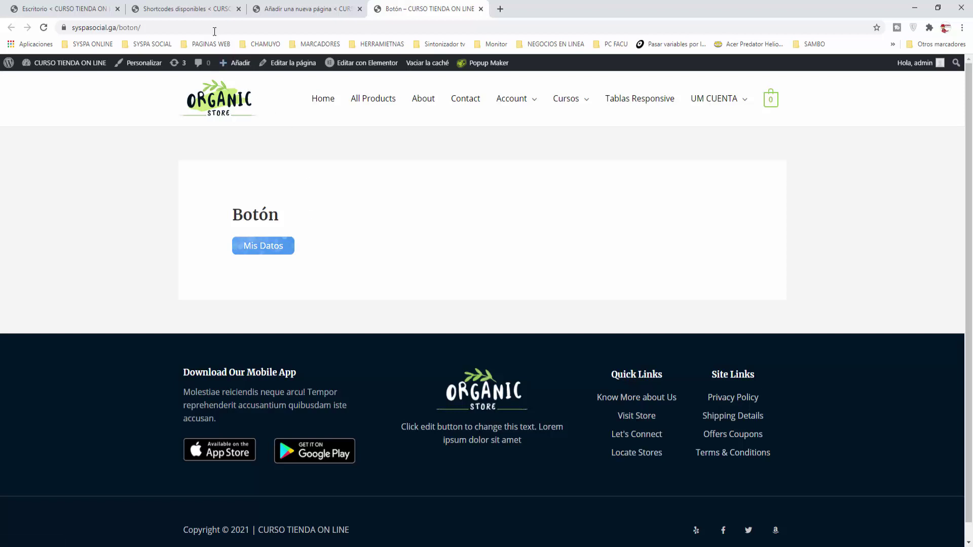
- Examine the background and color options in the options table and locate both attributes in the Botón page's shortcode
left_click(198, 10)
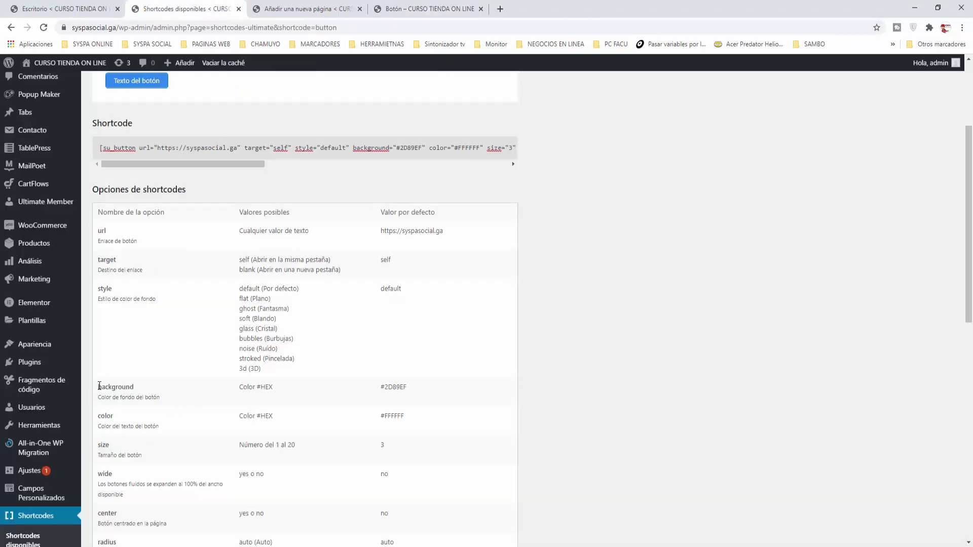
left_click_drag(99, 386, 409, 385)
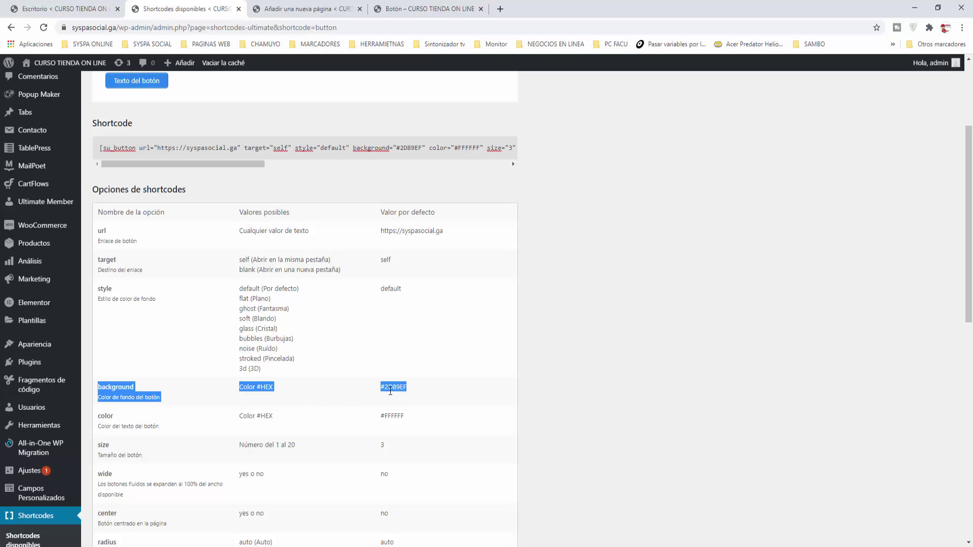
scroll(390, 392, "down", 1)
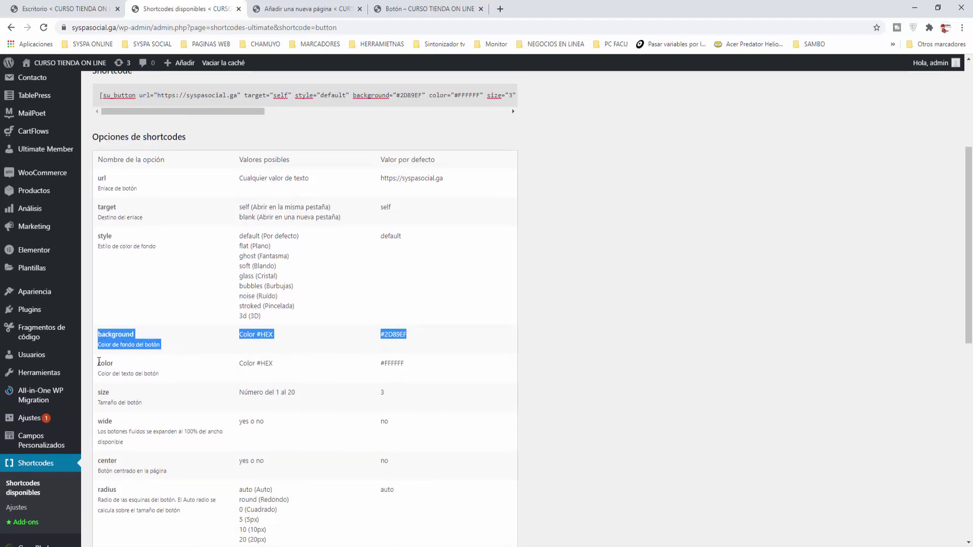
left_click_drag(98, 361, 408, 364)
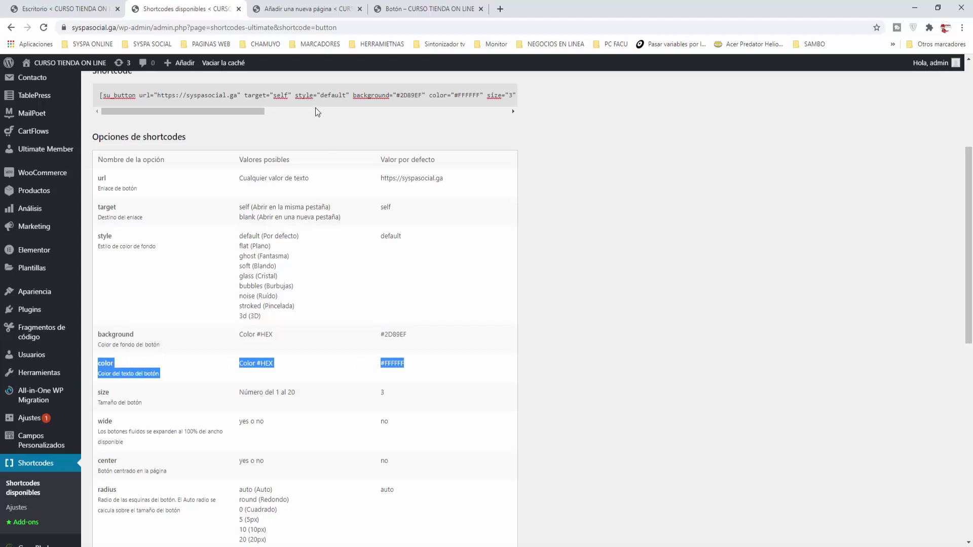
left_click(307, 9)
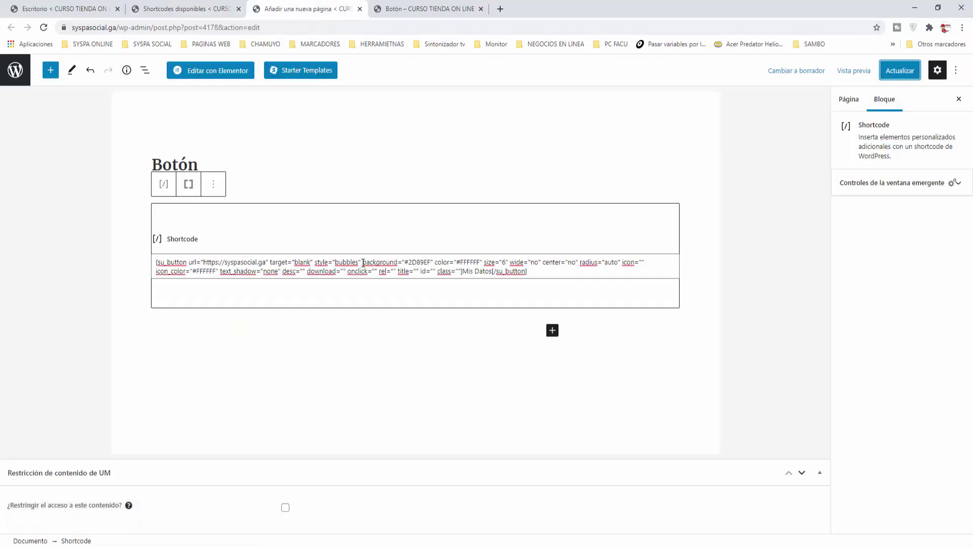
left_click_drag(363, 263, 488, 260)
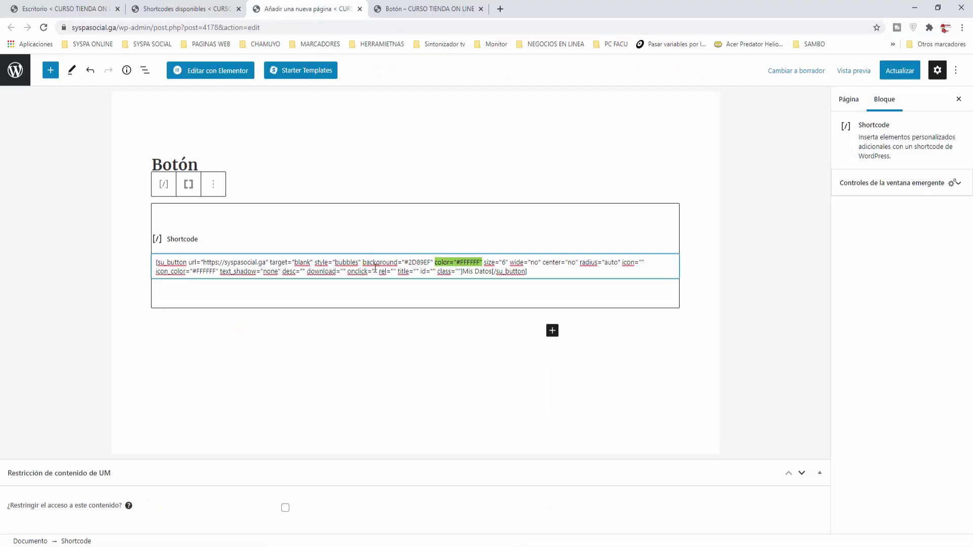
left_click(401, 262)
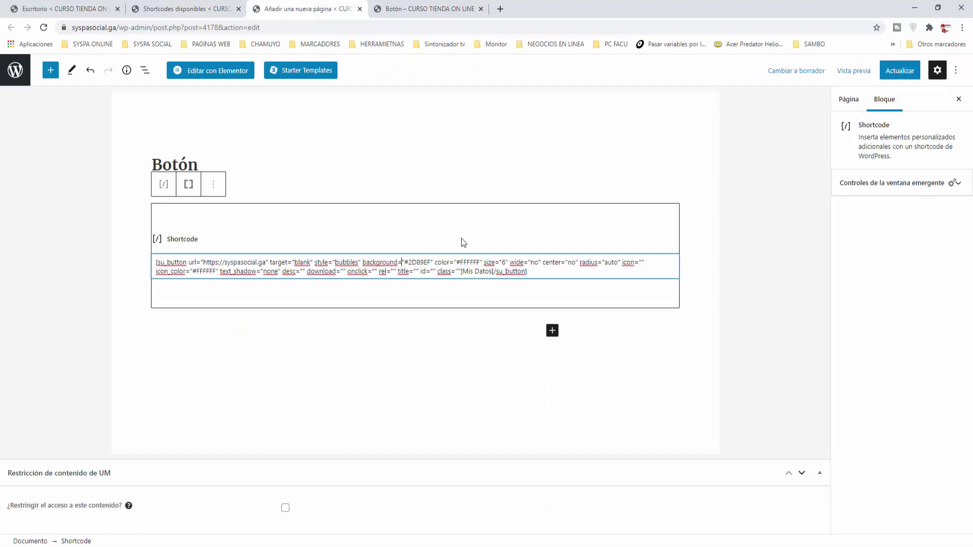
- Check the wide option's allowed values and set the shortcode's wide attribute to yes on the Botón page
left_click(181, 9)
left_click(144, 441)
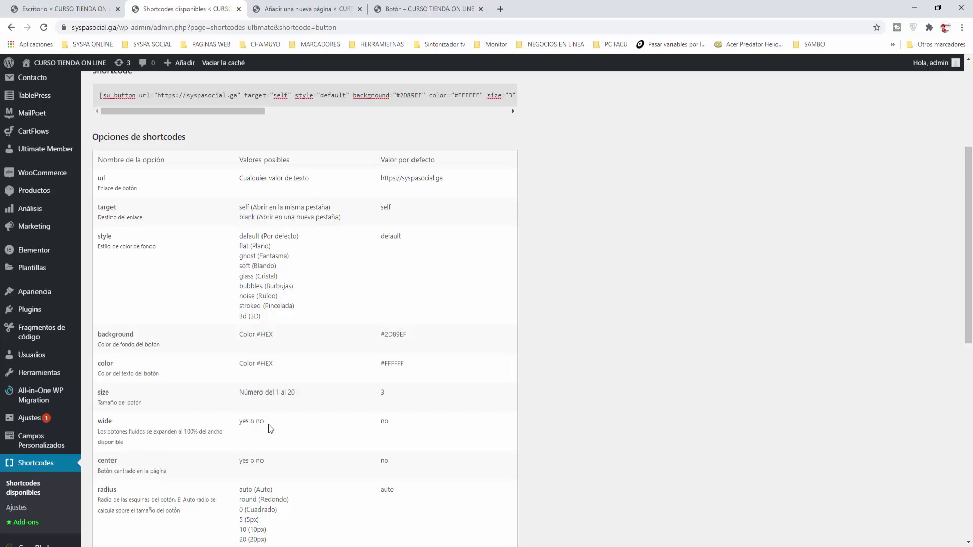
left_click(318, 10)
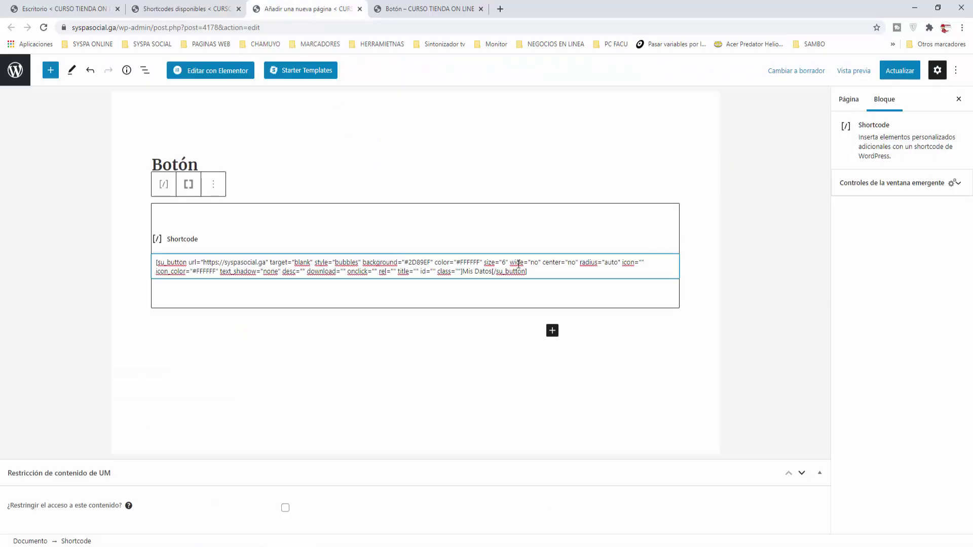
key("BackSpace")
key("BackSpace")
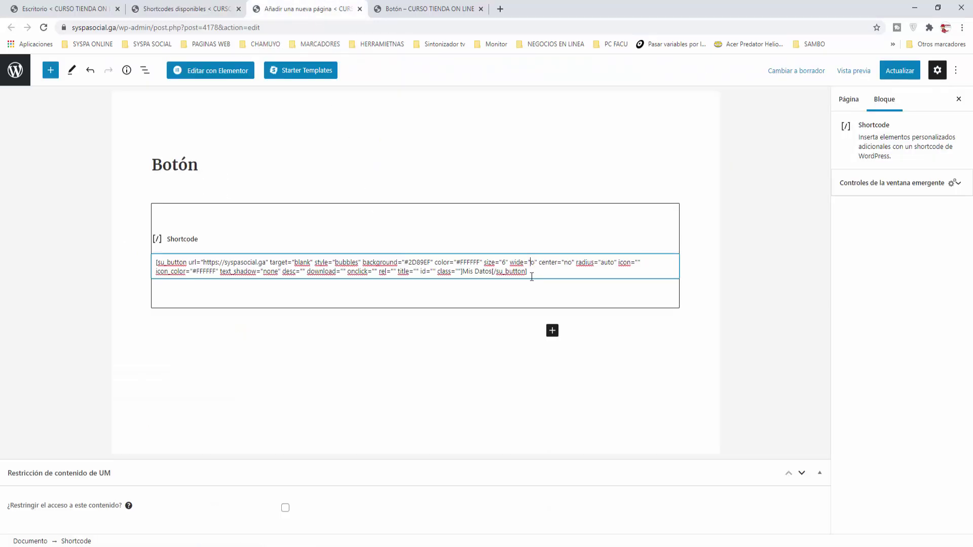
type("yes")
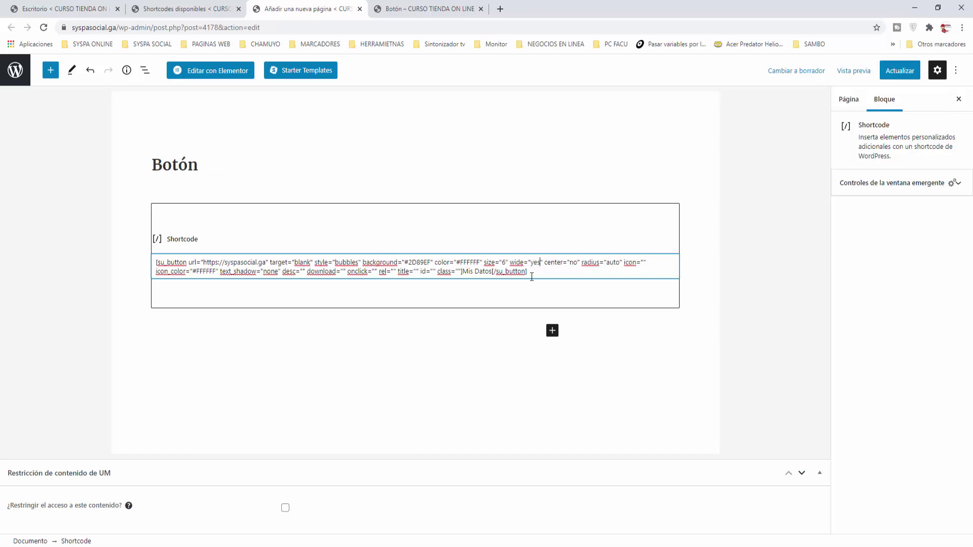
- Update the Botón page and reload the live page to check the button's width
left_click(900, 70)
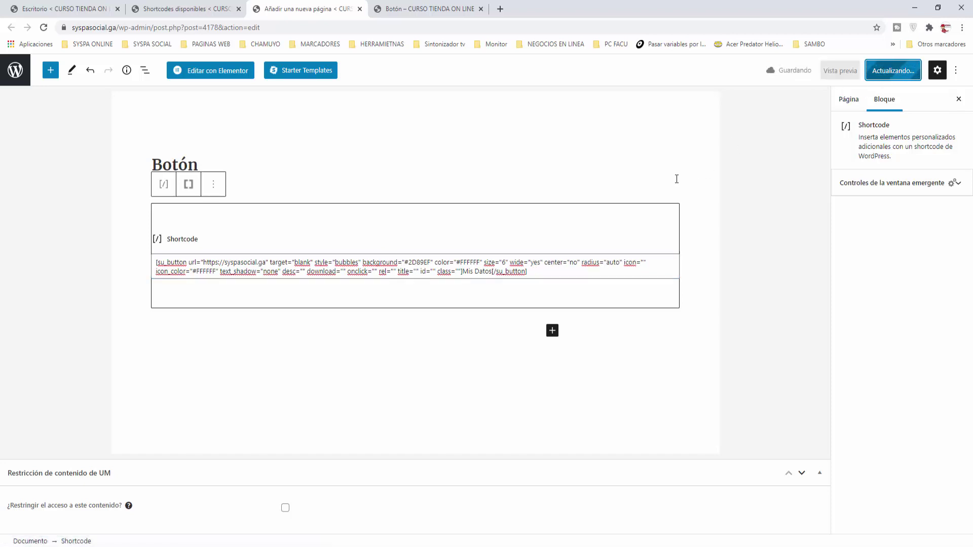
left_click(432, 10)
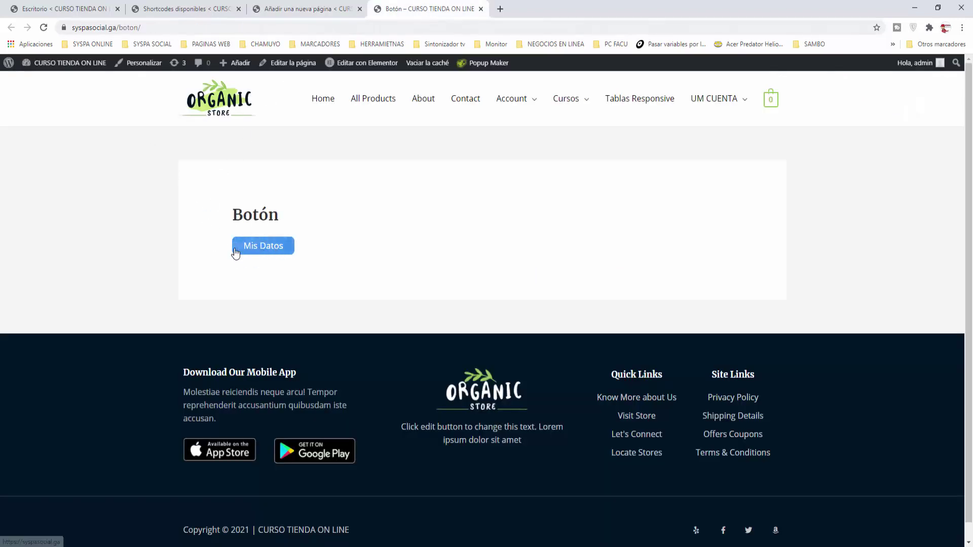
left_click(43, 27)
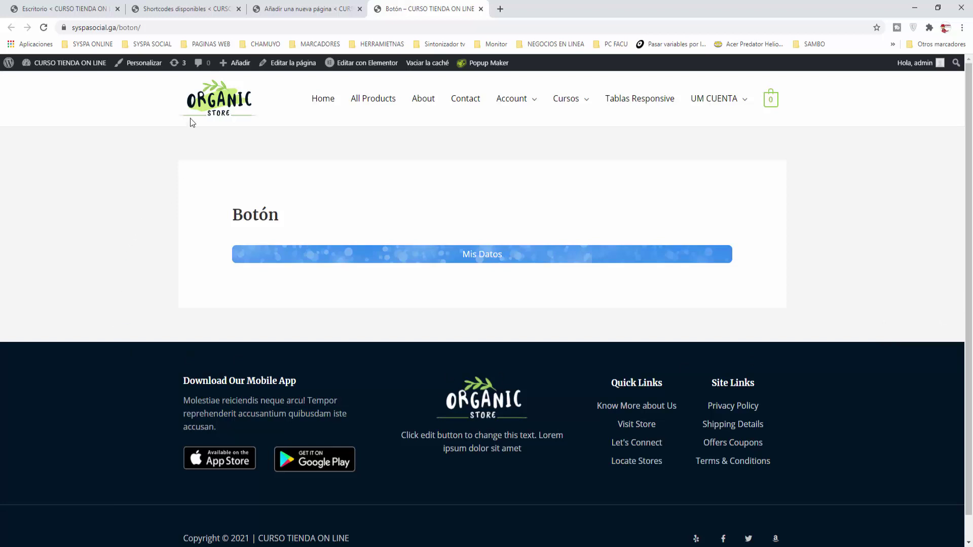
- Check the center option's allowed values, then set the shortcode's wide attribute to no and center to yes
left_click(212, 13)
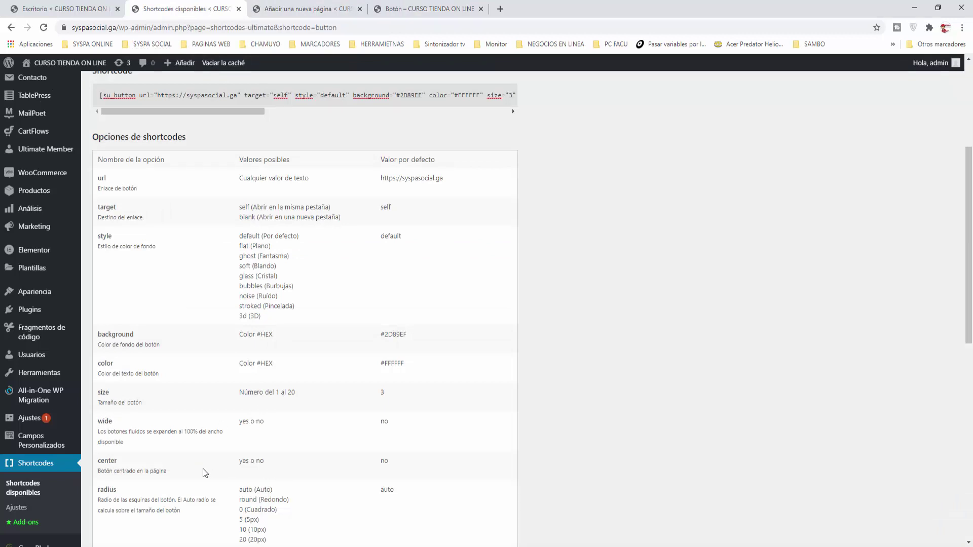
double_click(104, 461)
left_click(152, 465)
left_click(306, 10)
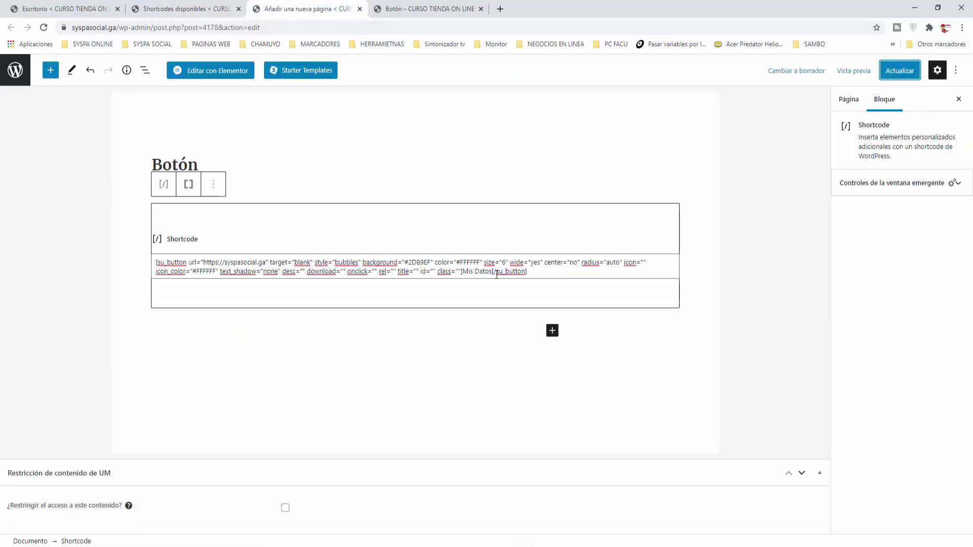
left_click(534, 262)
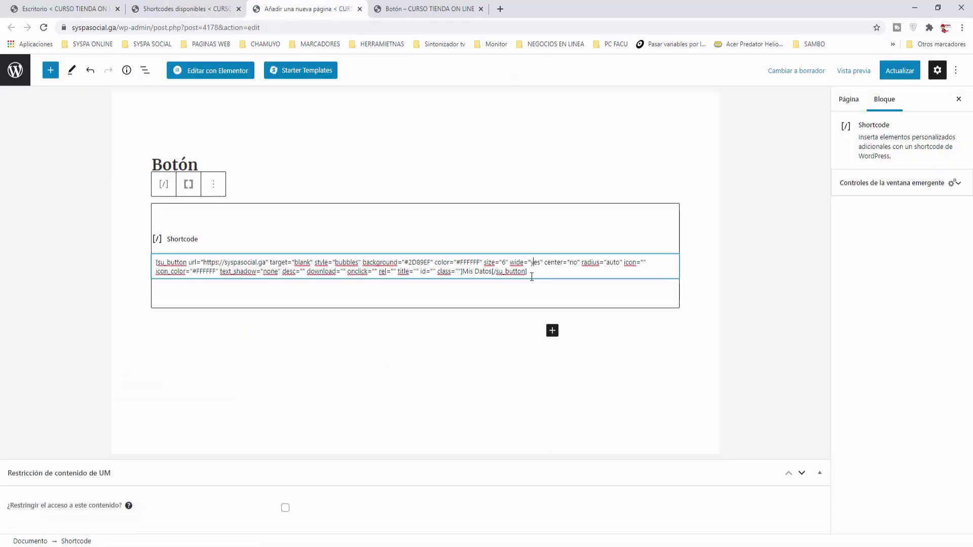
key("BackSpace")
key("BackSpace")
key("BackSpace")
type("no")
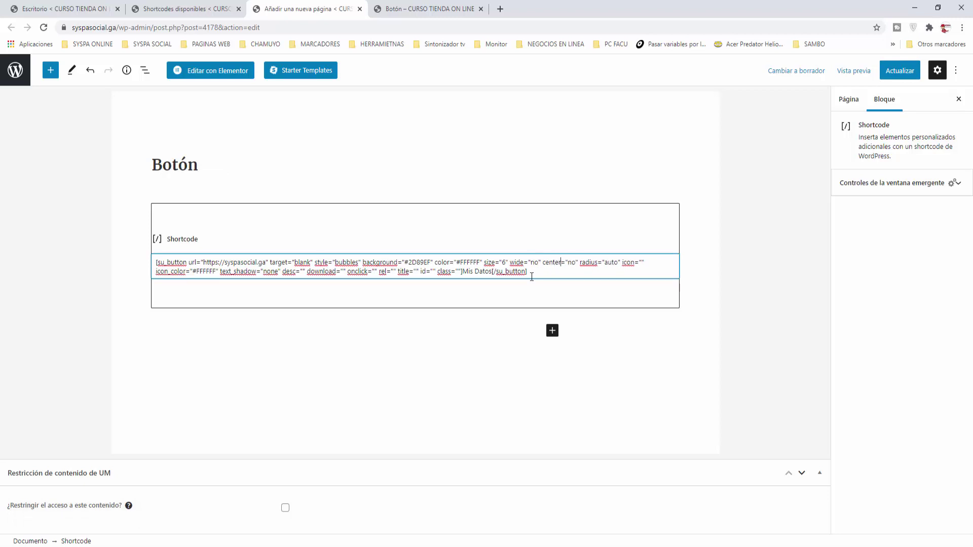
key("Delete")
key("Delete")
type("yes")
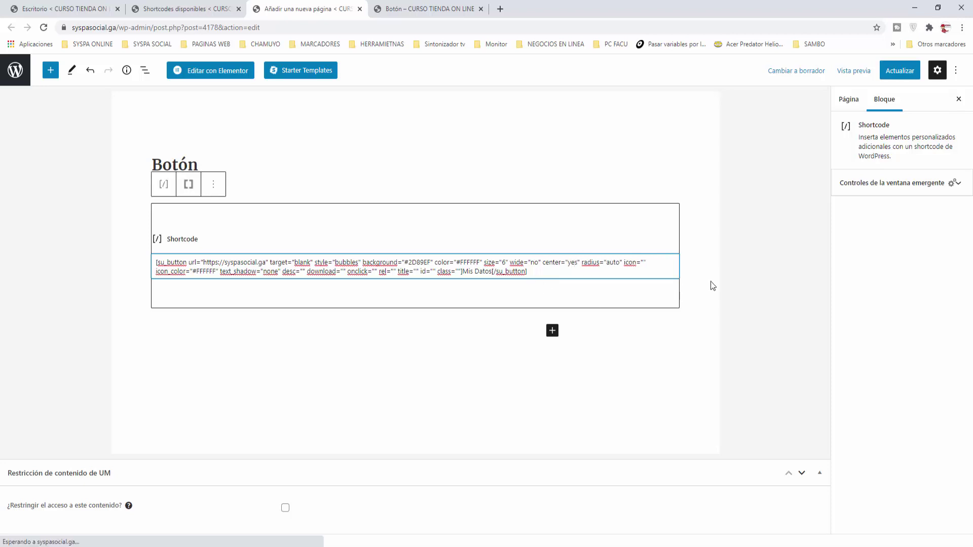
- Update the Botón page and reload the live page to check the button's alignment
left_click(900, 71)
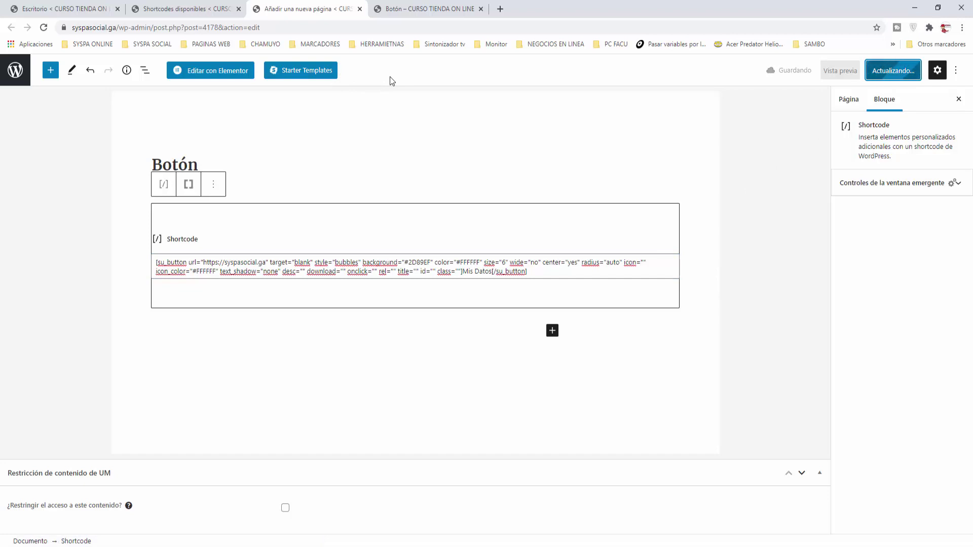
left_click(420, 17)
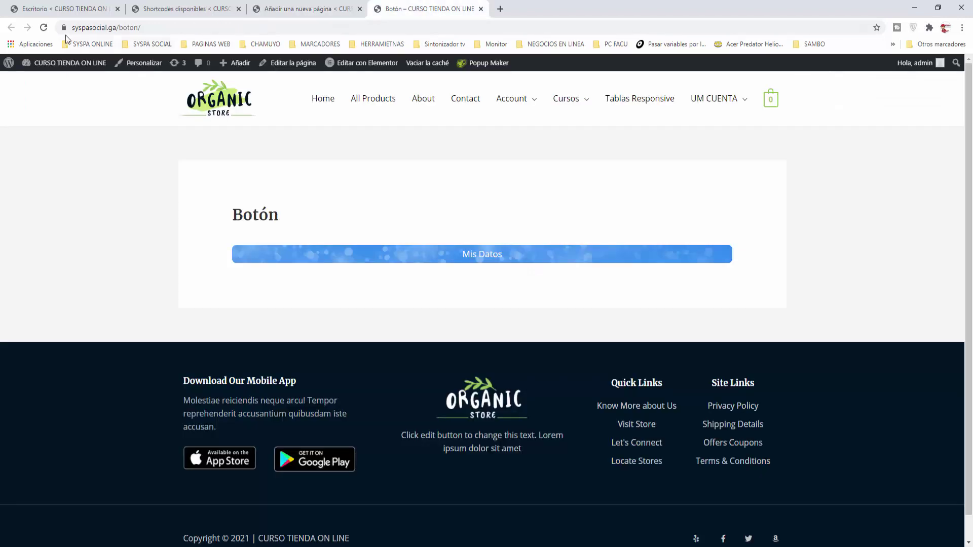
left_click(44, 28)
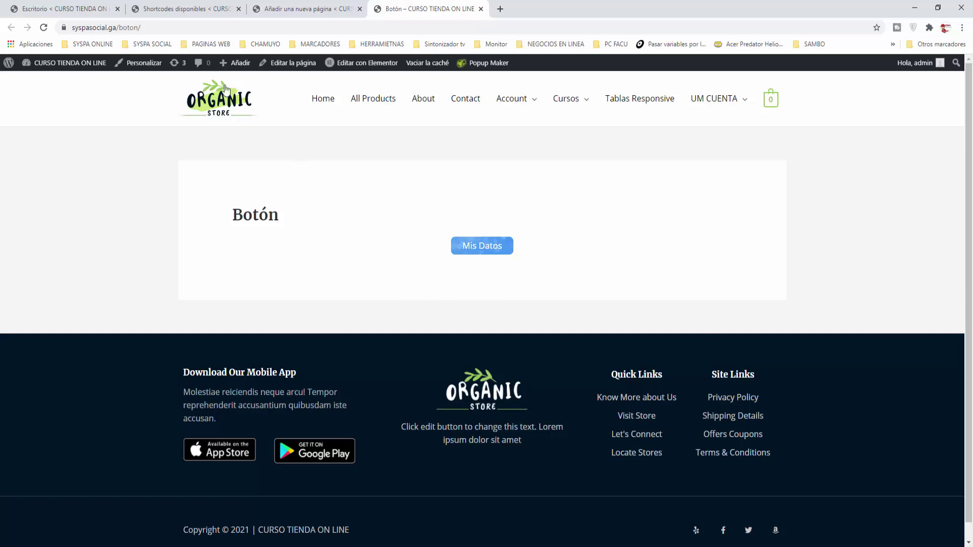
- Review the radius option's allowed values against the live button and set the shortcode's radius to 0
left_click(200, 10)
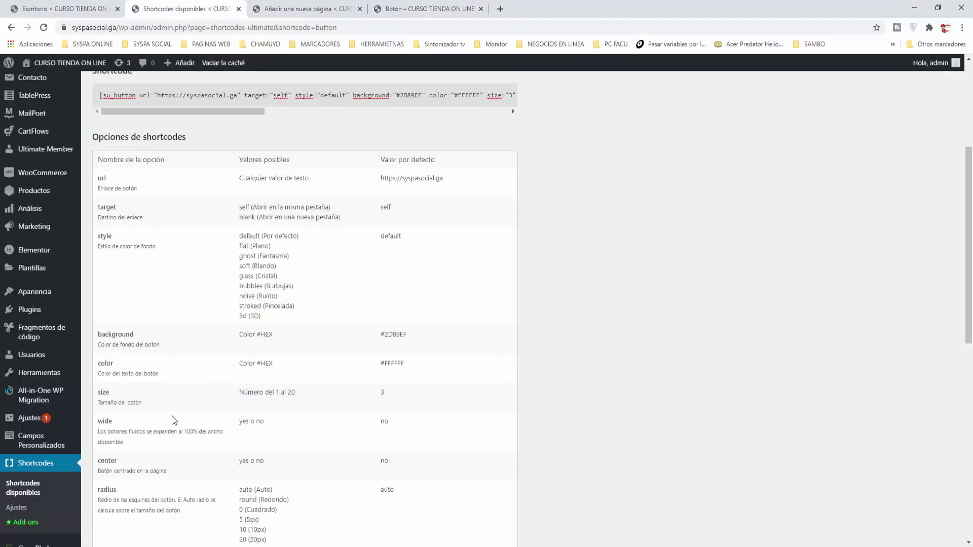
scroll(174, 420, "down", 3)
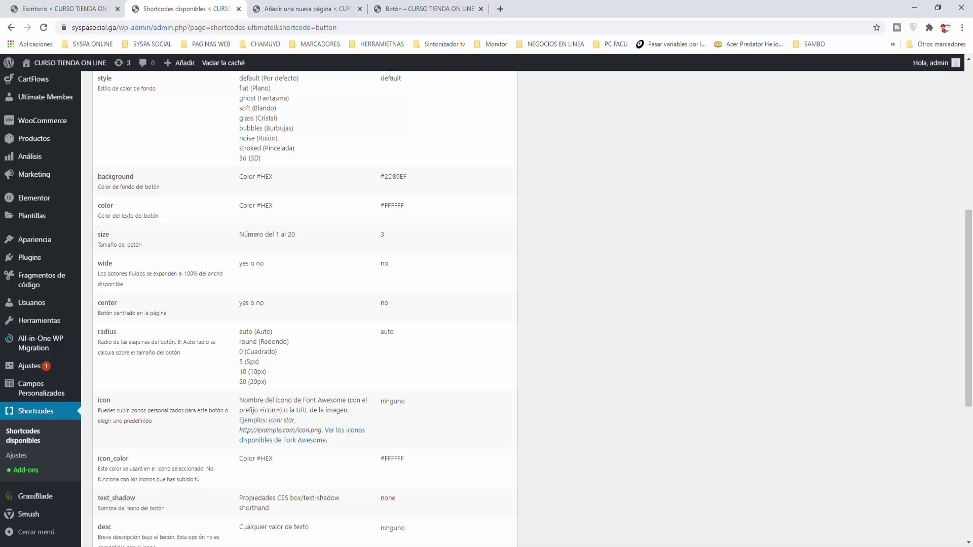
left_click(413, 14)
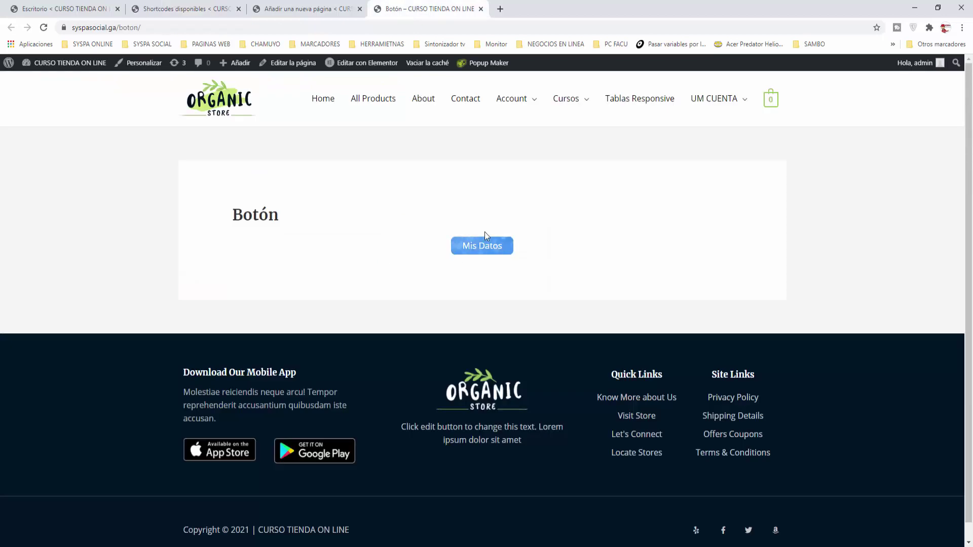
left_click(213, 14)
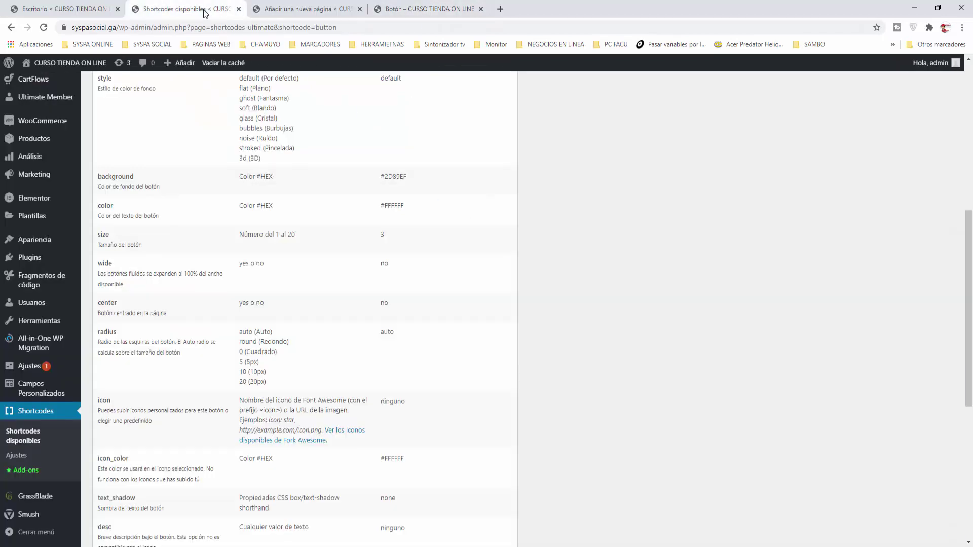
left_click(283, 10)
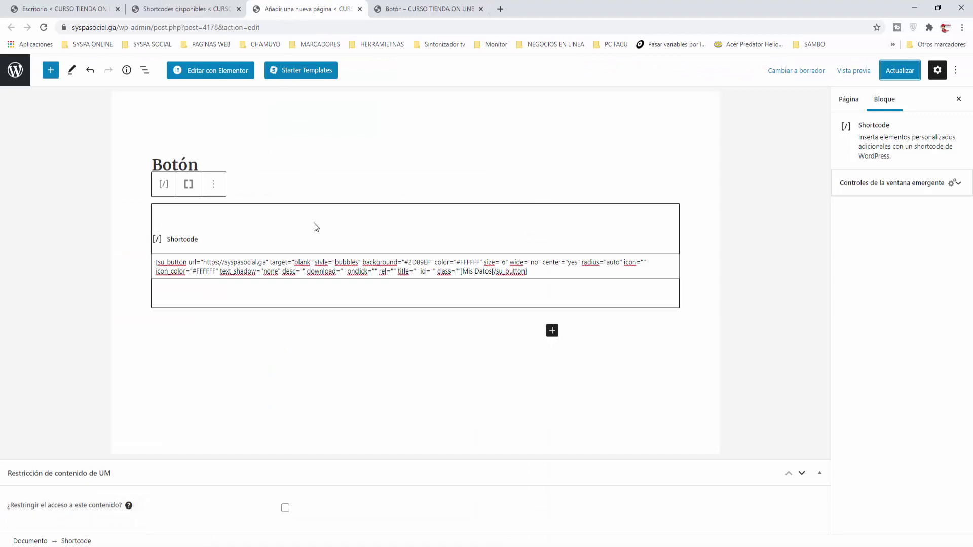
left_click(602, 270)
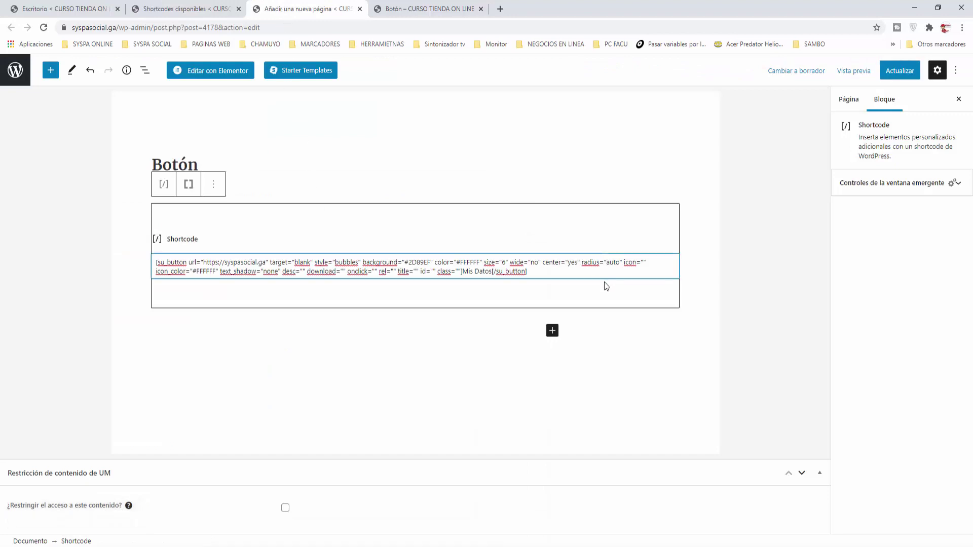
key("BackSpace")
type("0")
- Update the Botón page and reload the live page to check the button's corners
left_click(900, 71)
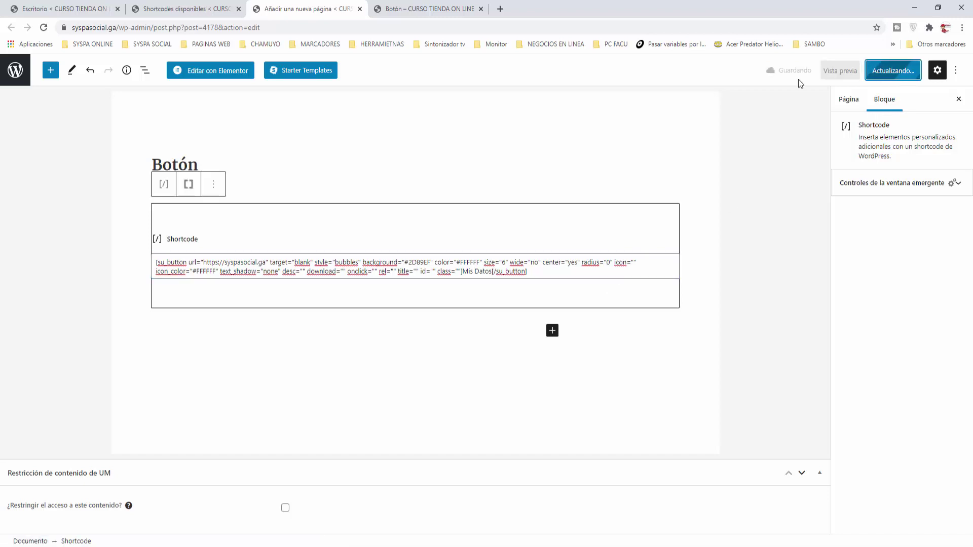
left_click(430, 7)
left_click(44, 27)
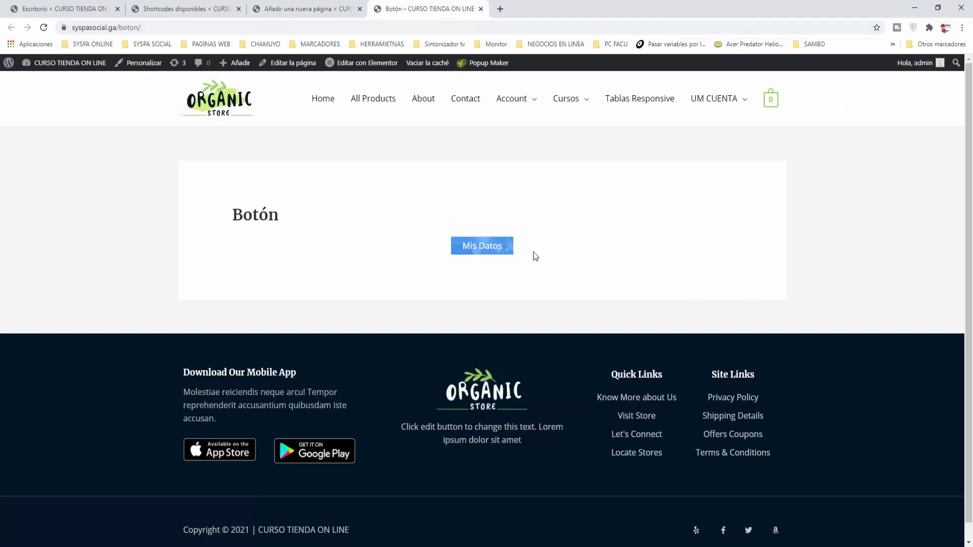
- Copy the example value "icon: star" from the icon option's description and paste it into the shortcode's empty icon attribute
left_click(307, 8)
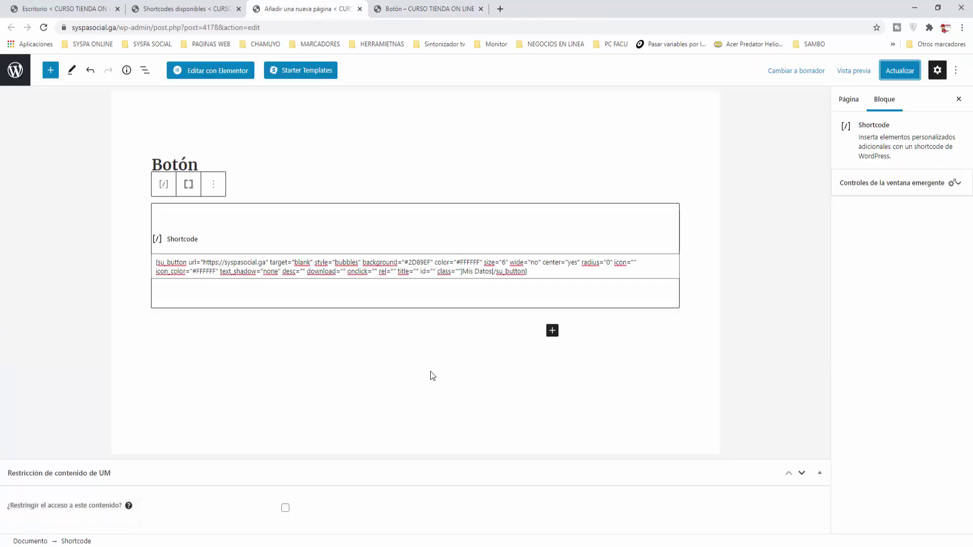
left_click(182, 9)
scroll(226, 393, "down", 2)
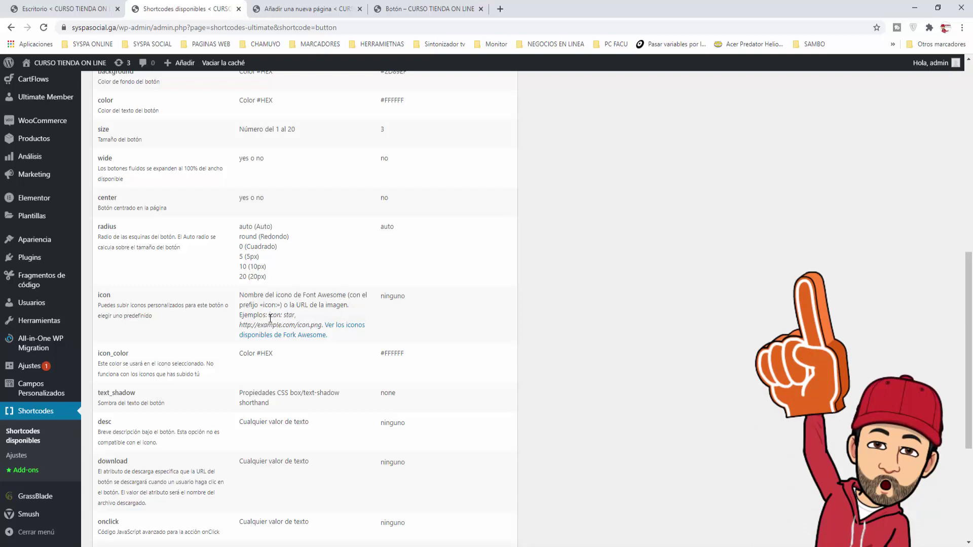
left_click_drag(269, 317, 294, 315)
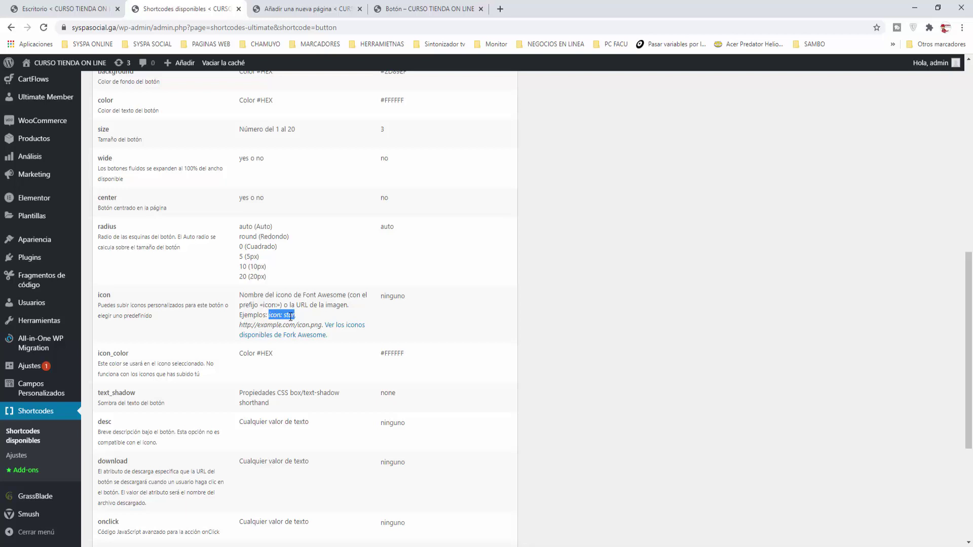
right_click(290, 316)
left_click(302, 323)
left_click(294, 15)
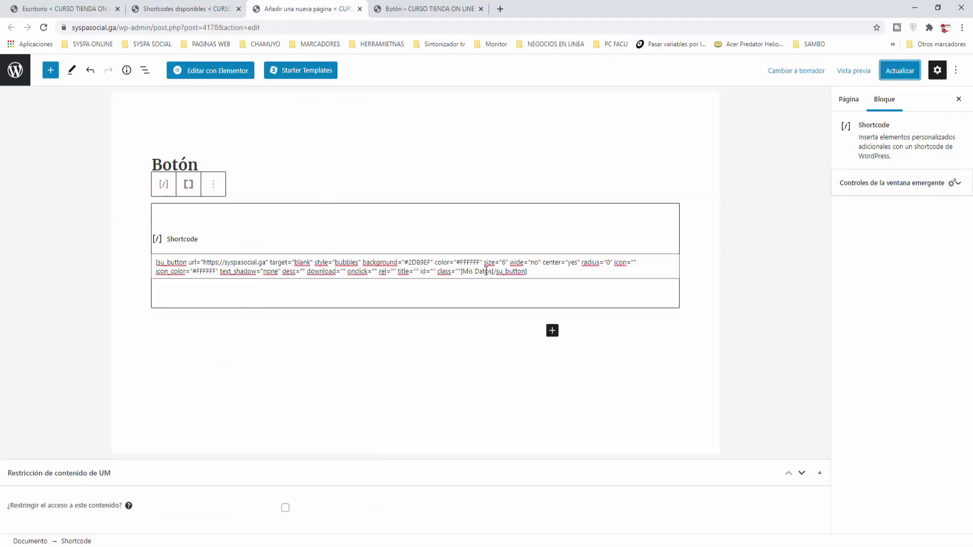
left_click(634, 262)
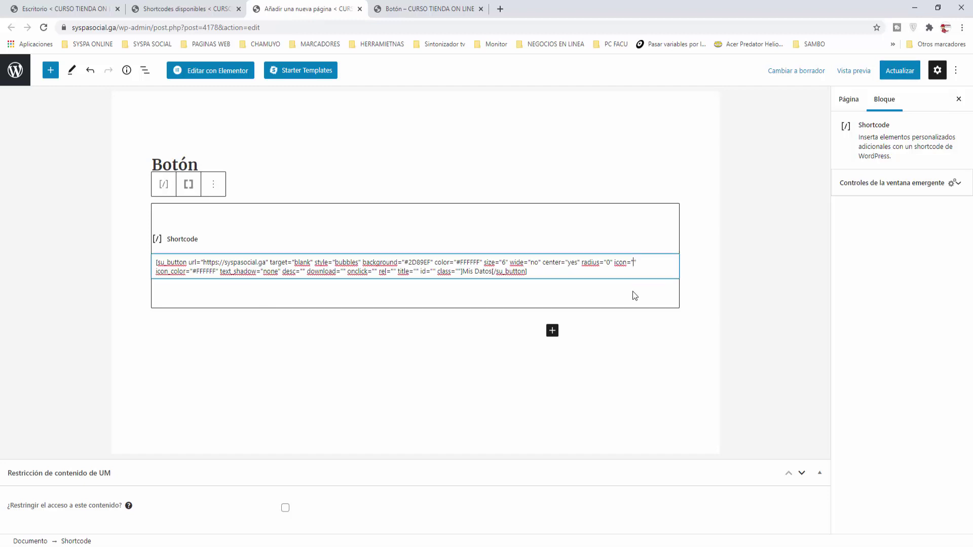
key("ctrl+v")
- Update the Botón page and reload the live page to check the button's icon
left_click(707, 263)
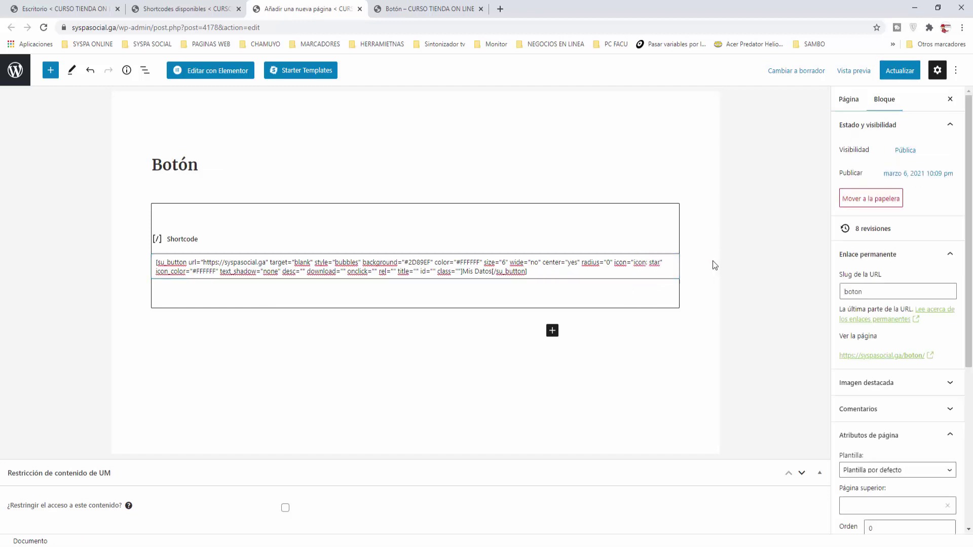
left_click(900, 70)
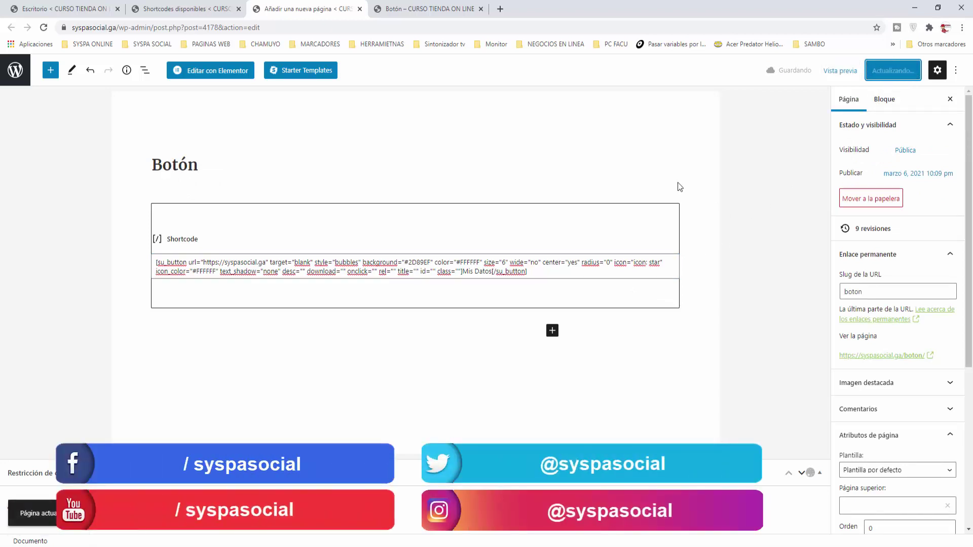
left_click(409, 11)
left_click(44, 29)
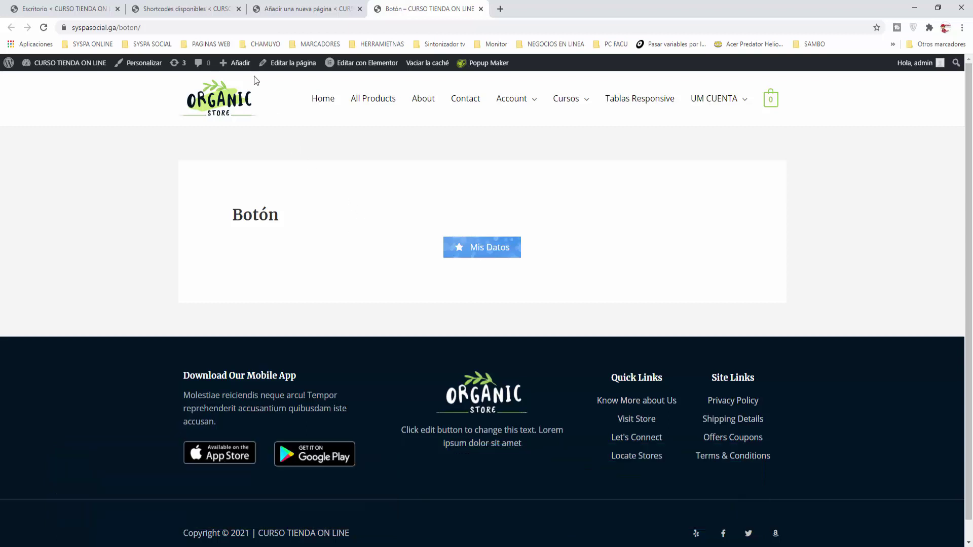
- Open the Fork Awesome icon list linked in the icon option's description in a separate browser tab
left_click(203, 10)
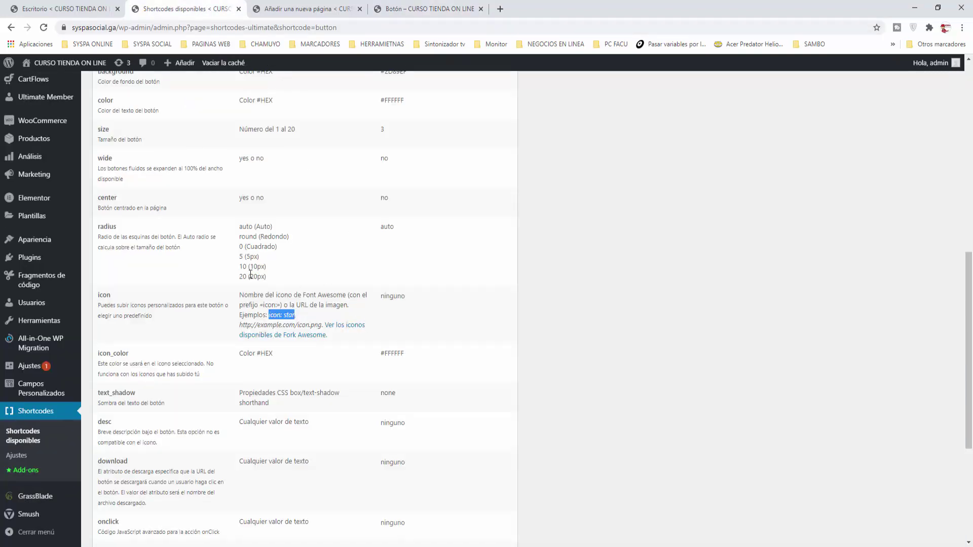
right_click(343, 328)
left_click(355, 334)
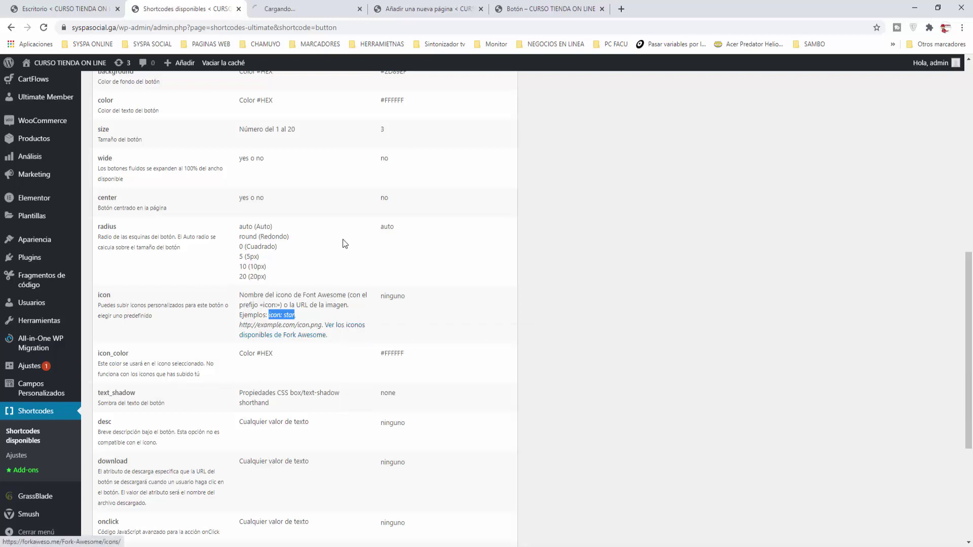
left_click(292, 10)
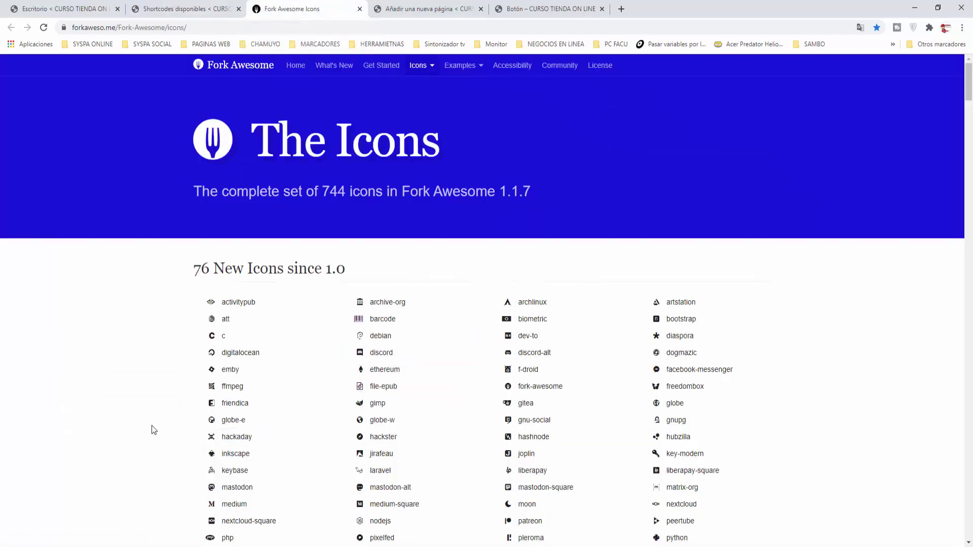
- Browse the new icons and Web Application Icons sections of the Fork Awesome list for a suitable button icon
scroll(151, 426, "down", 1)
scroll(151, 425, "down", 5)
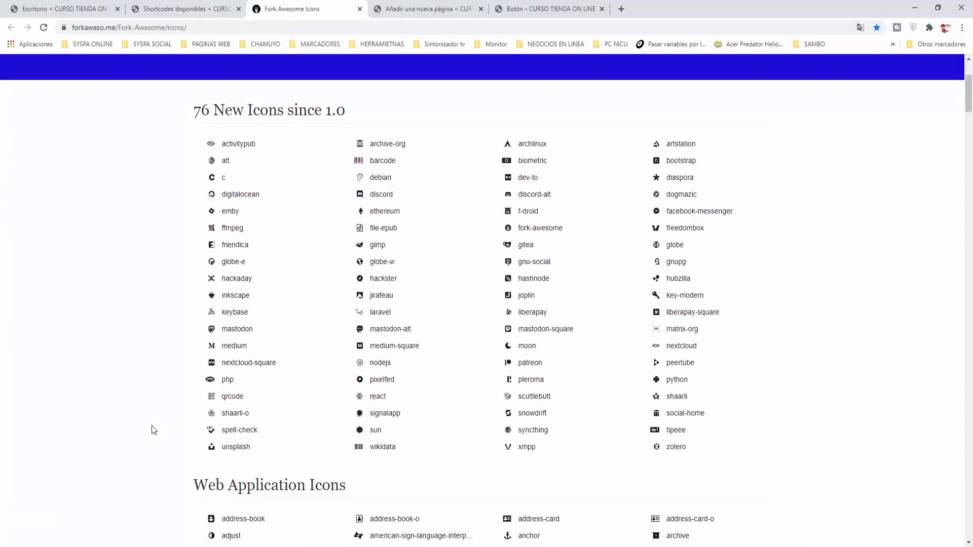
scroll(154, 429, "down", 2)
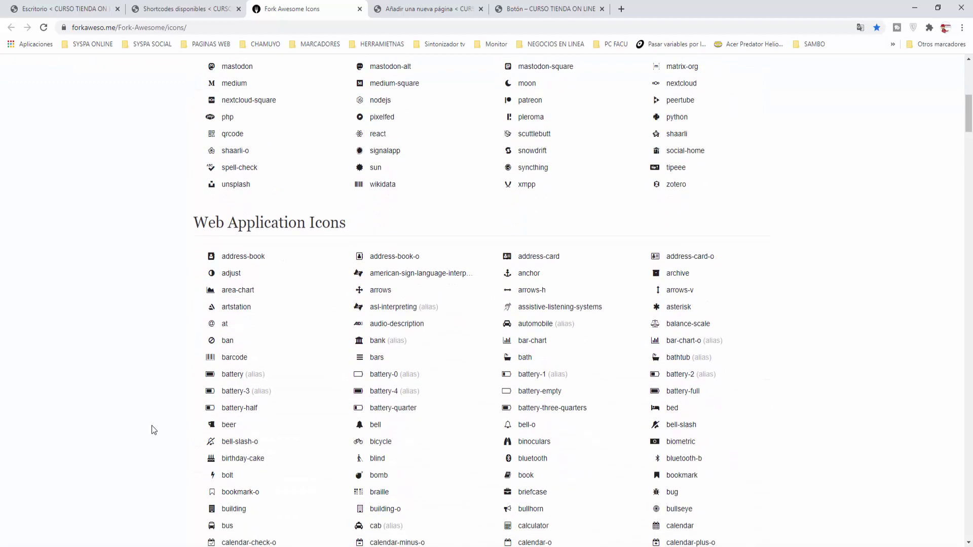
scroll(153, 430, "down", 2)
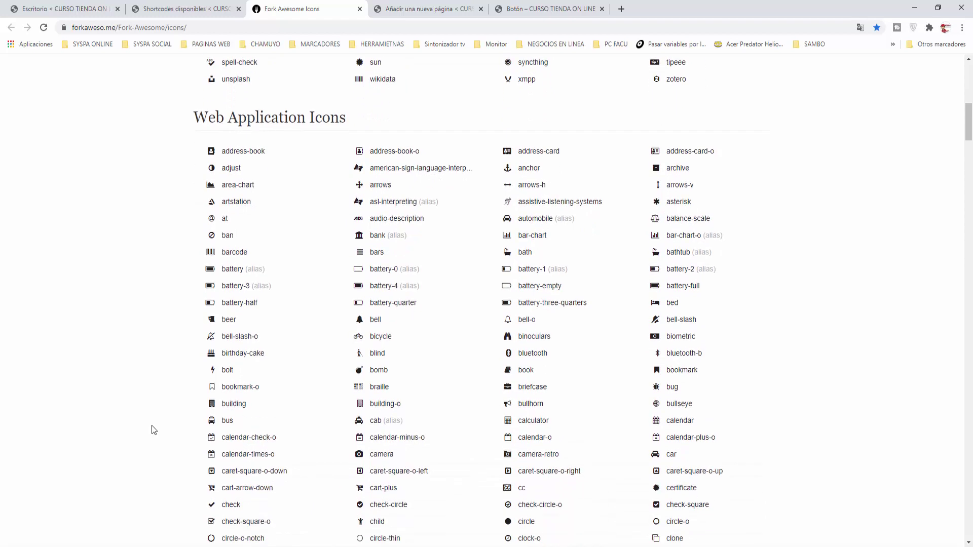
scroll(152, 428, "down", 2)
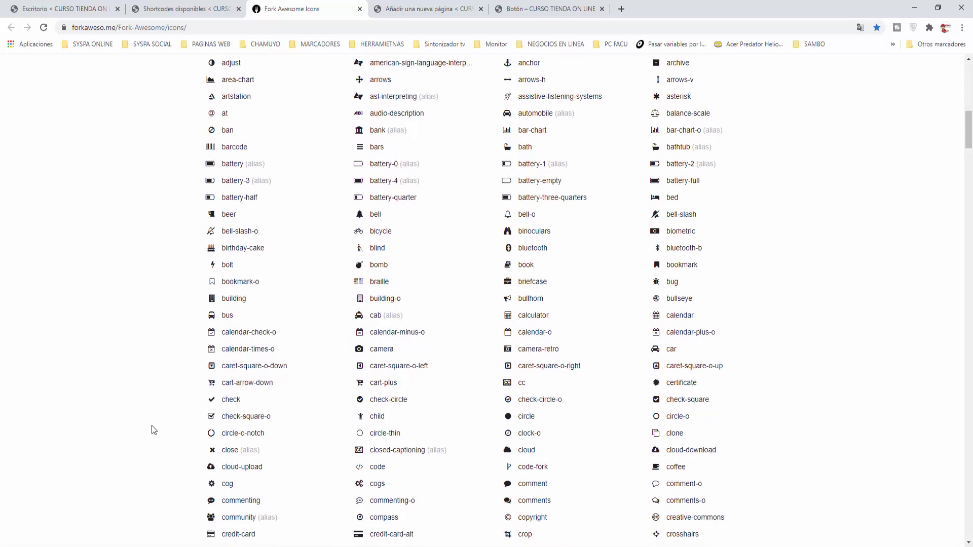
scroll(152, 428, "down", 1)
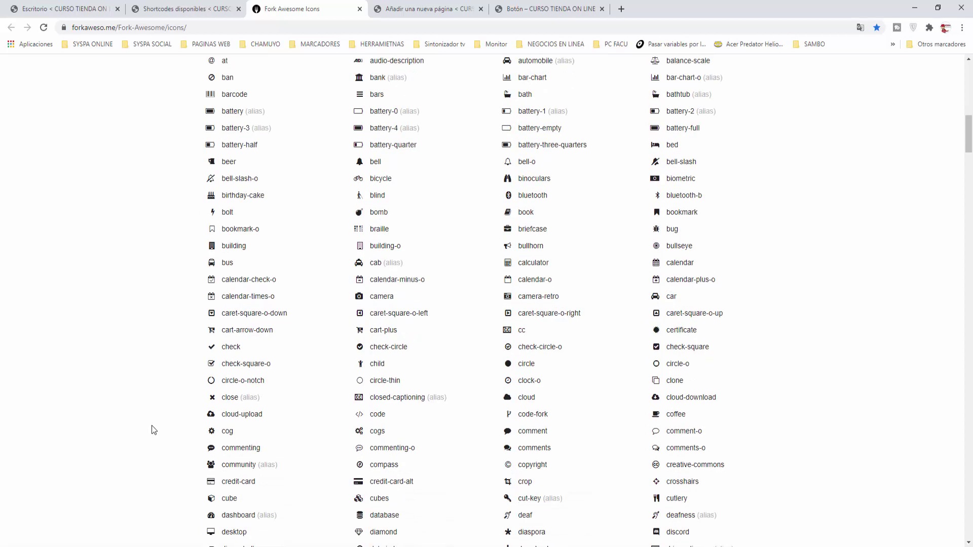
scroll(152, 429, "down", 1)
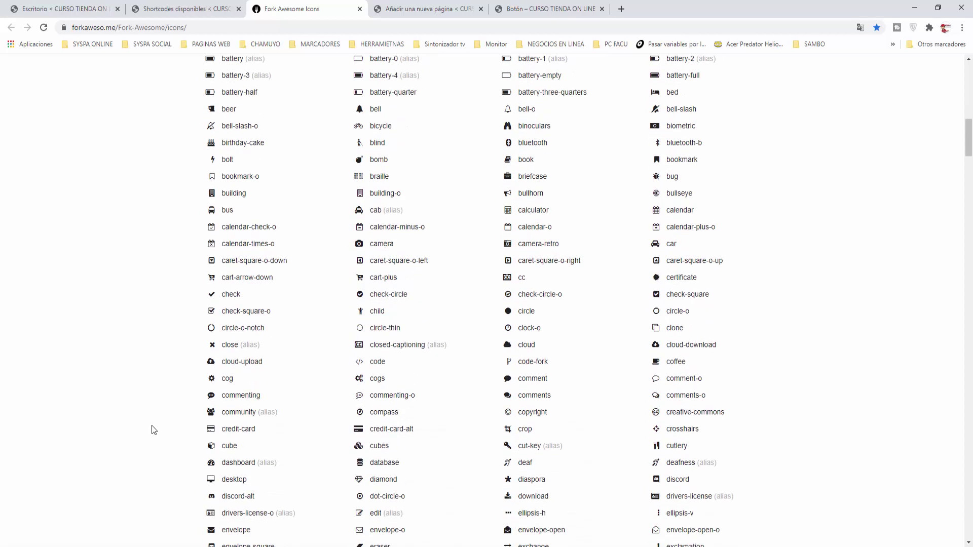
scroll(151, 429, "down", 4)
scroll(151, 429, "down", 2)
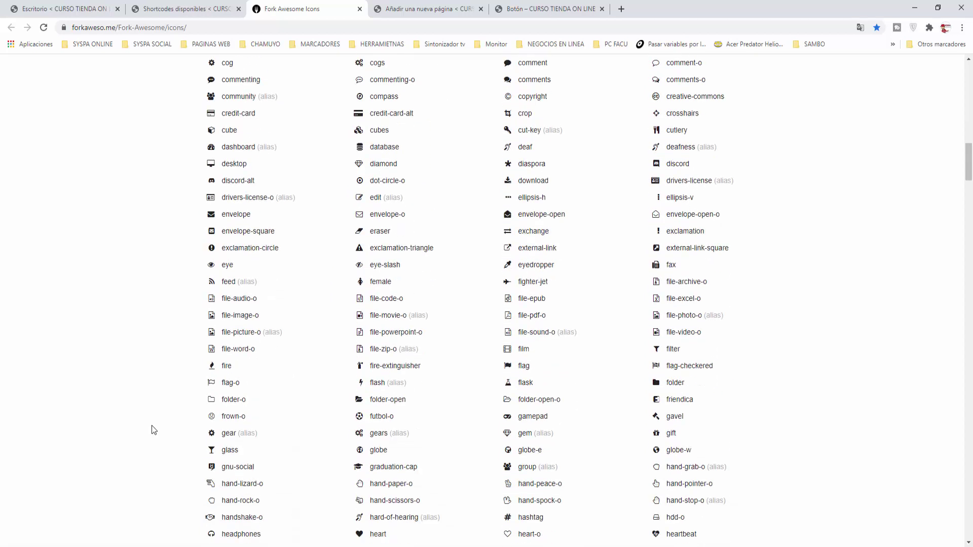
scroll(152, 428, "down", 3)
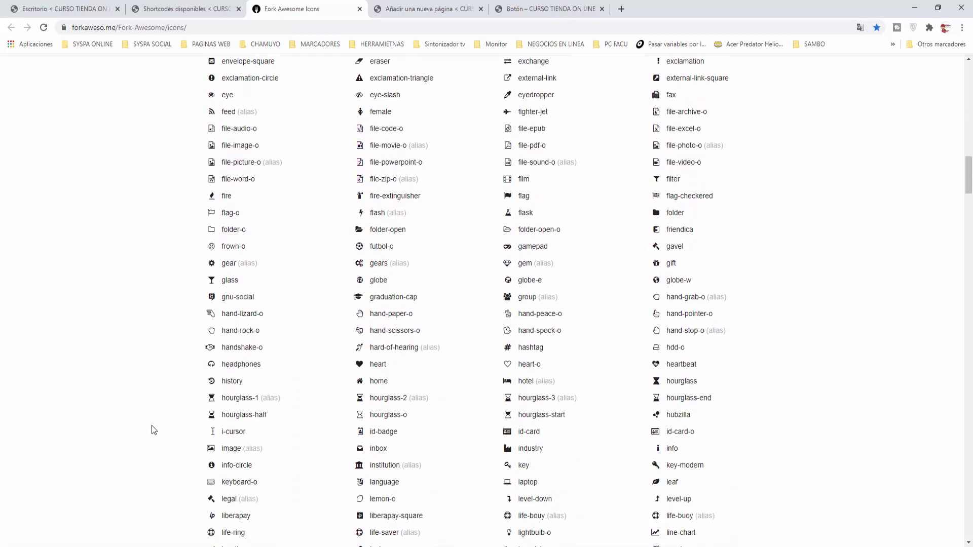
scroll(153, 430, "down", 5)
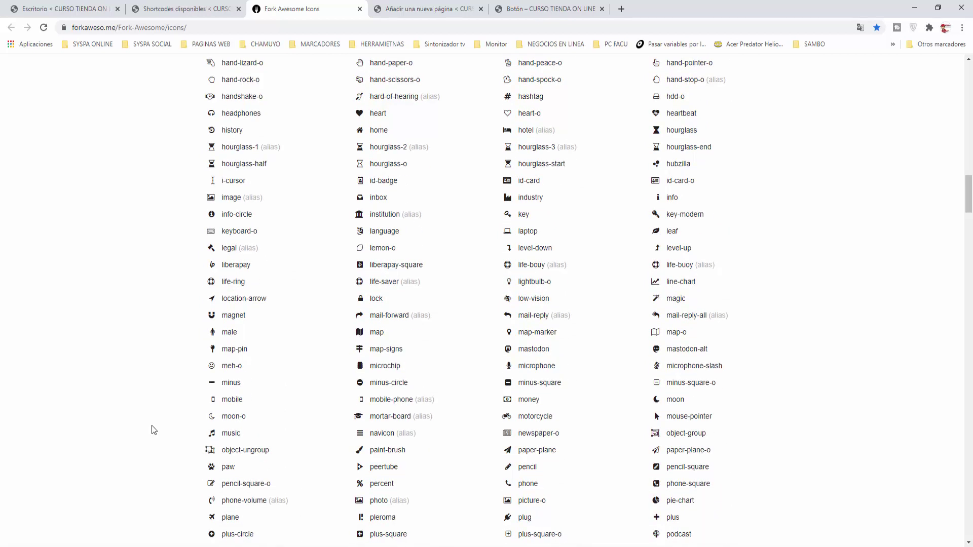
scroll(154, 429, "down", 4)
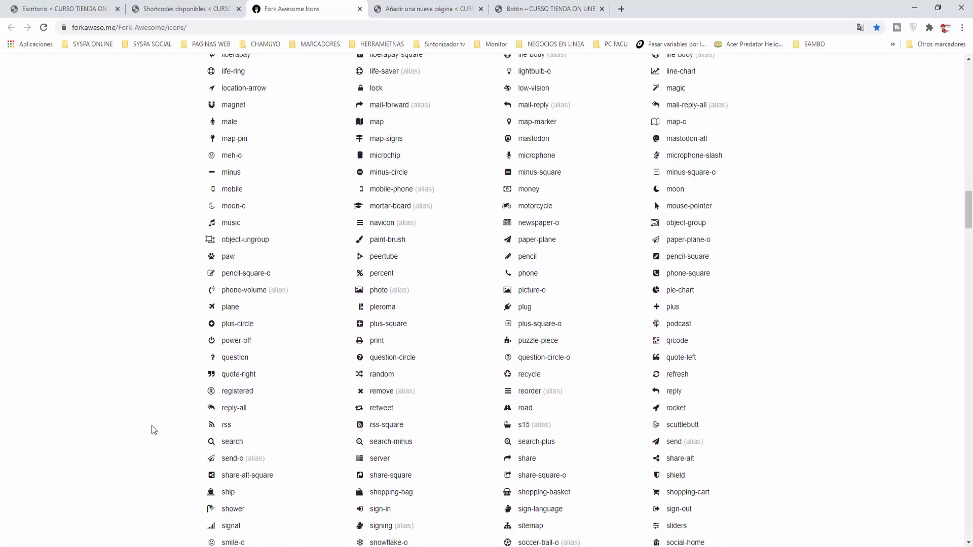
scroll(153, 430, "down", 3)
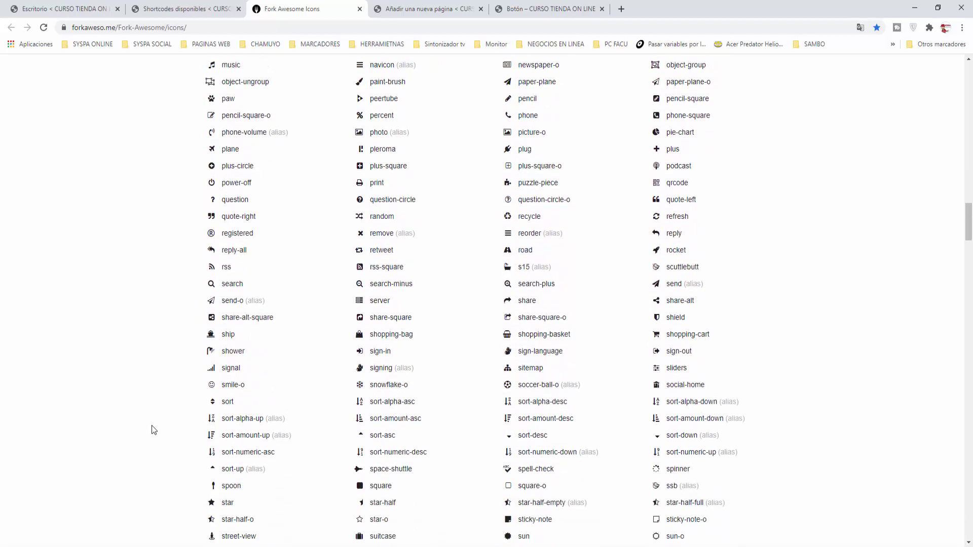
scroll(154, 429, "down", 7)
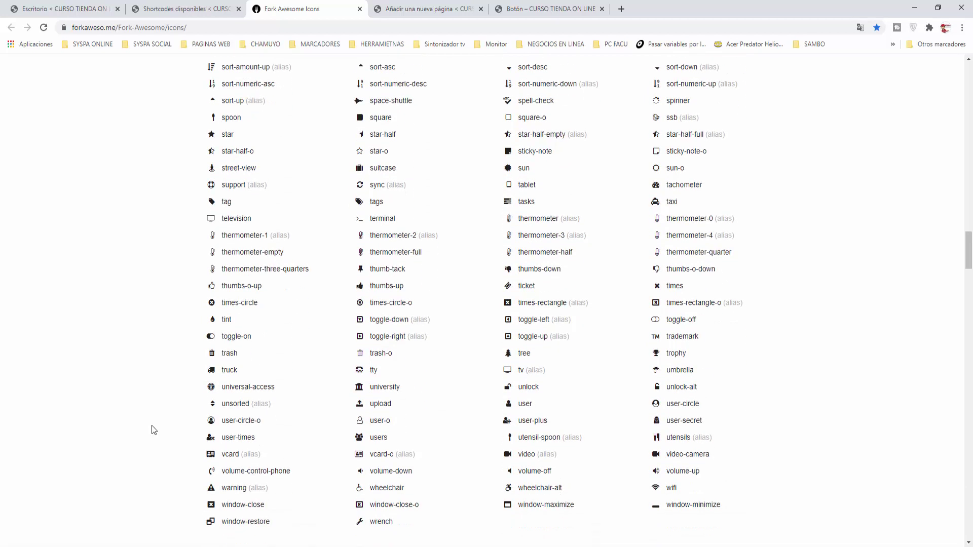
scroll(153, 430, "down", 1)
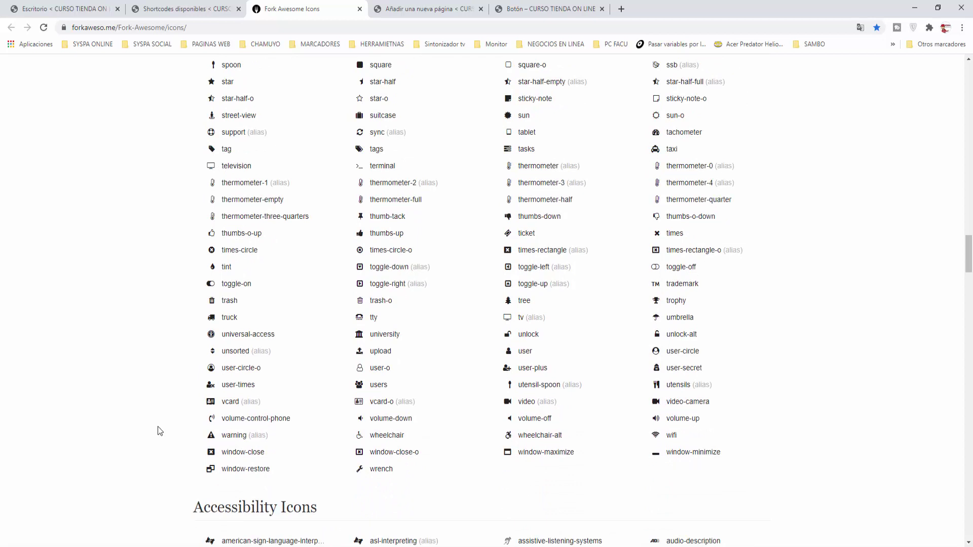
- Open the users icon's detail page and copy the name "users" from its code sample
left_click(377, 389)
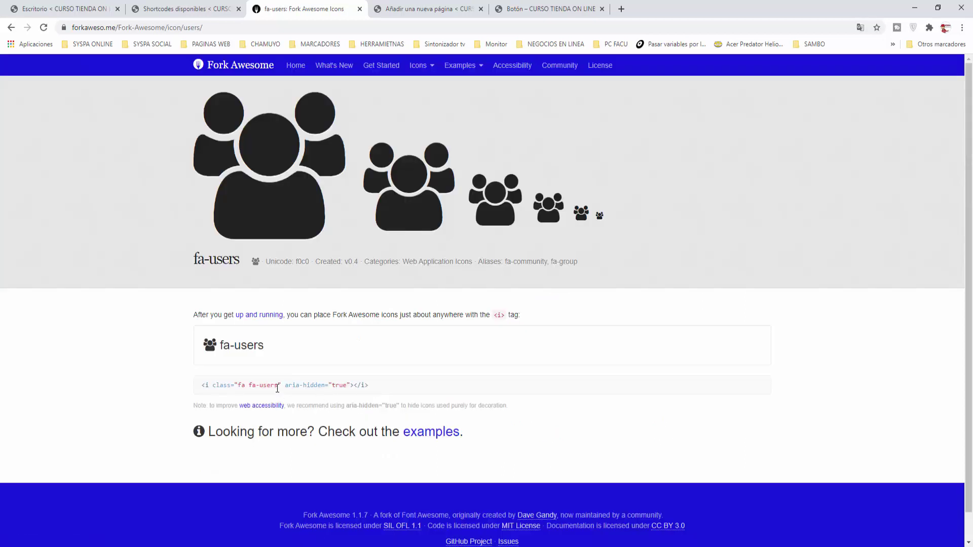
left_click_drag(278, 388, 261, 385)
right_click(265, 387)
left_click(271, 394)
- Replace star with users in the icon attribute of the Botón page's shortcode
left_click(439, 13)
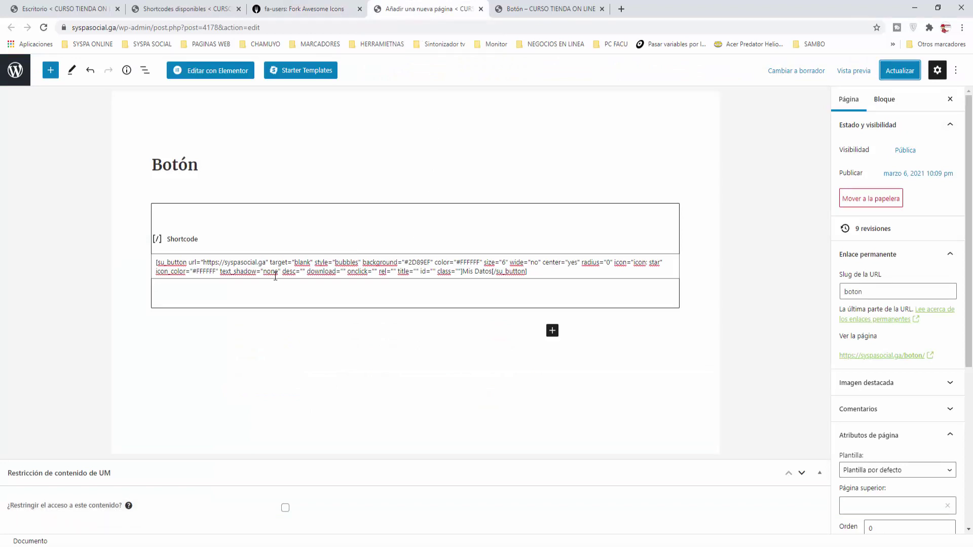
left_click(653, 262)
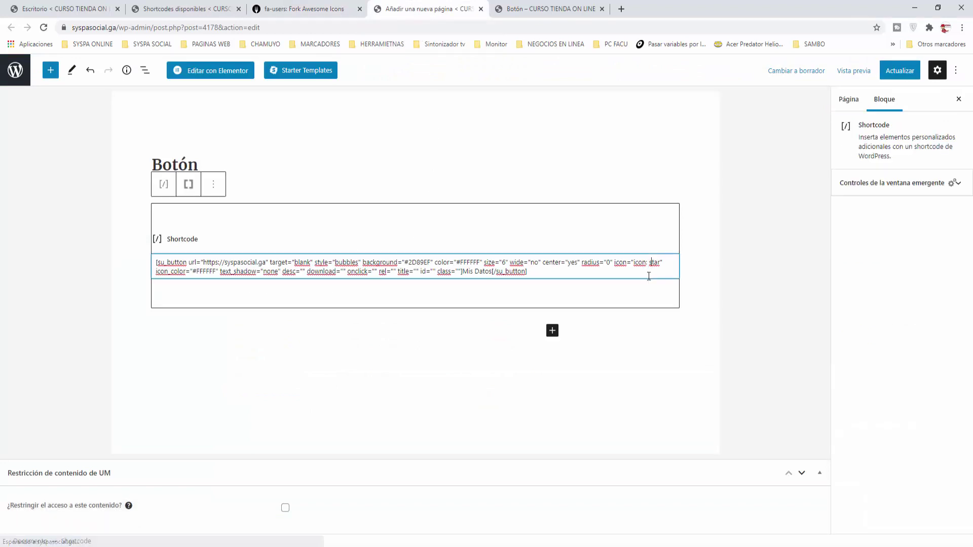
key("BackSpace")
key("BackSpace")
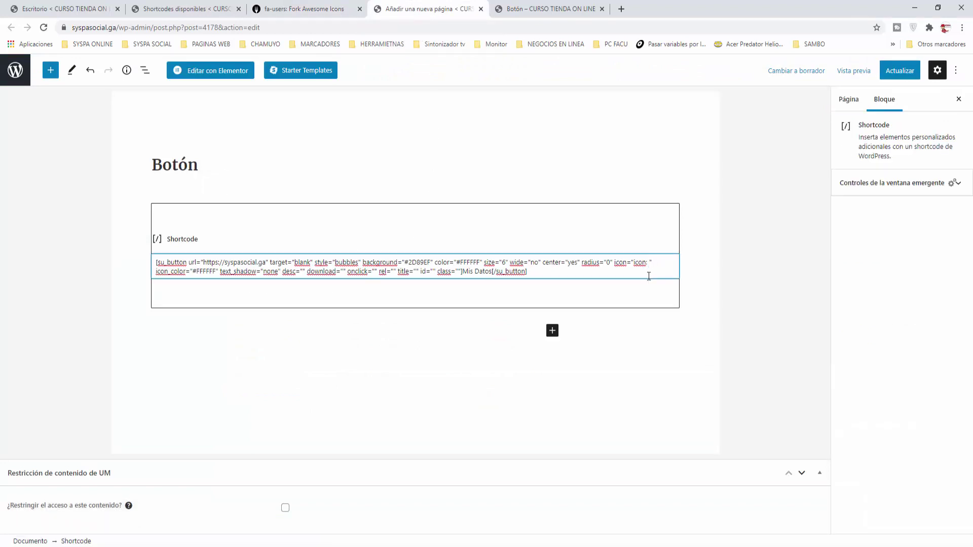
type("users")
- Update the Botón page, reload the live page to check the users icon, and close the Fork Awesome page
left_click(900, 71)
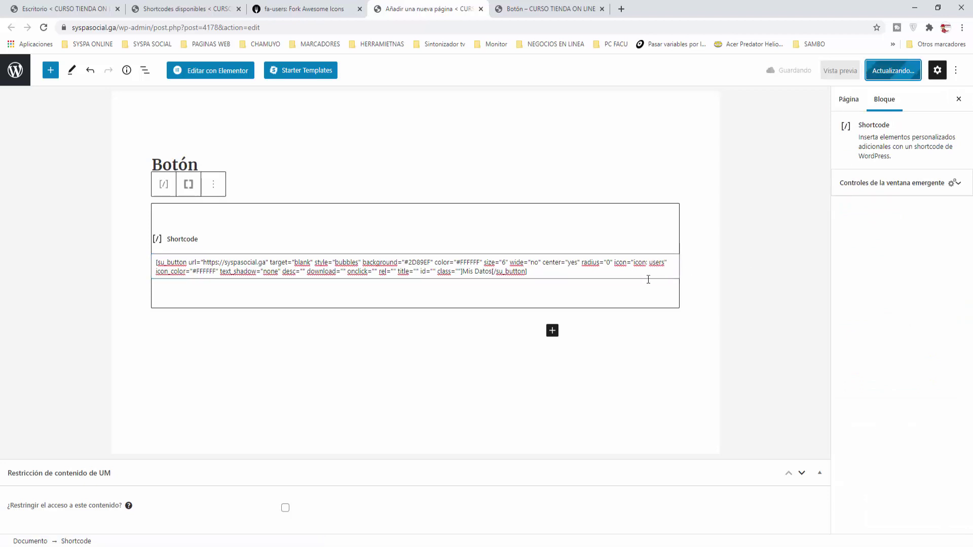
left_click(544, 14)
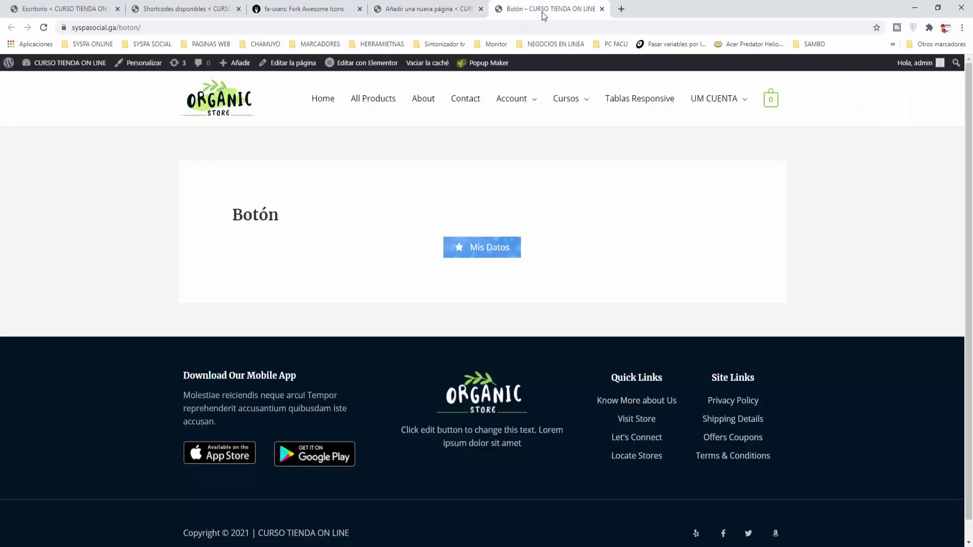
left_click(43, 27)
left_click(359, 9)
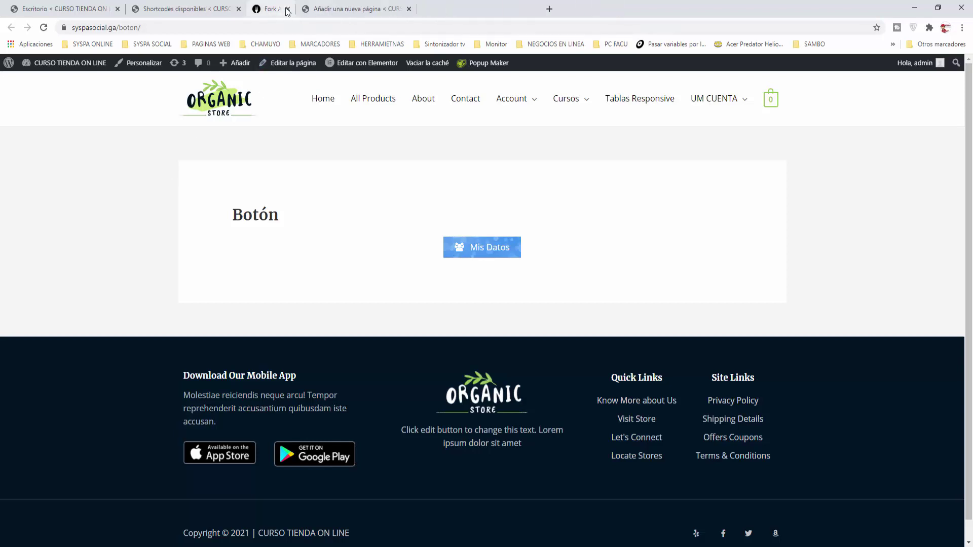
- Review the remaining button options in the Shortcodes Ultimate table, from icon_color and text_shadow down to rel, title, id and class
left_click(193, 9)
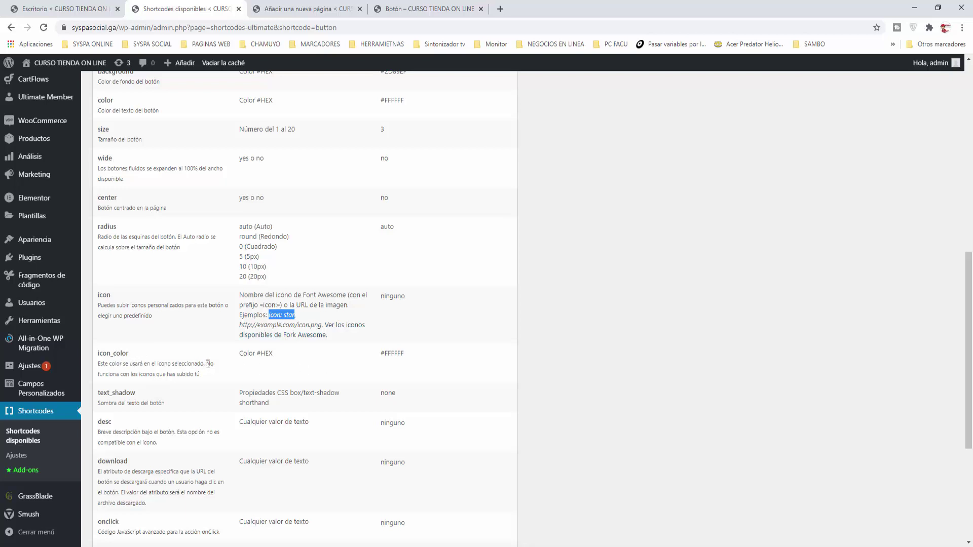
scroll(168, 313, "down", 1)
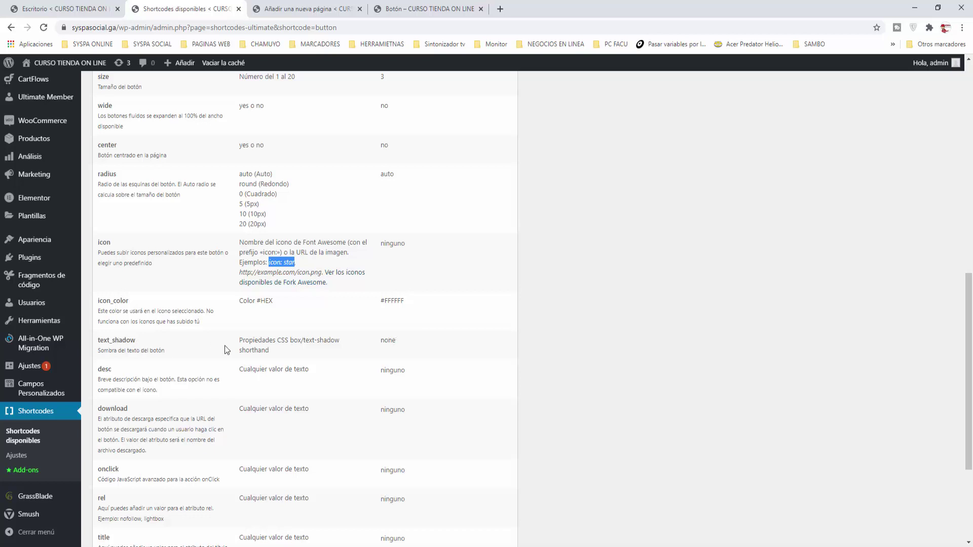
scroll(227, 350, "down", 1)
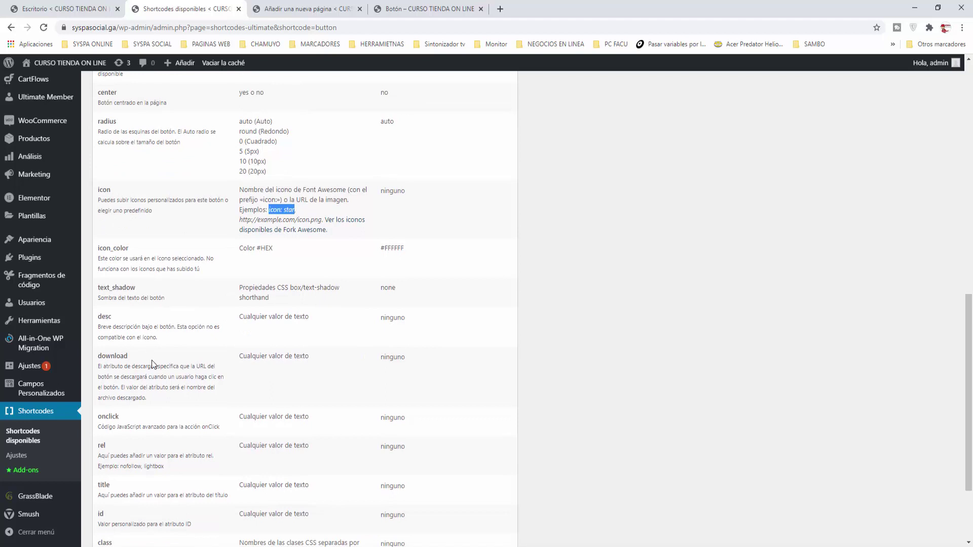
scroll(152, 363, "down", 1)
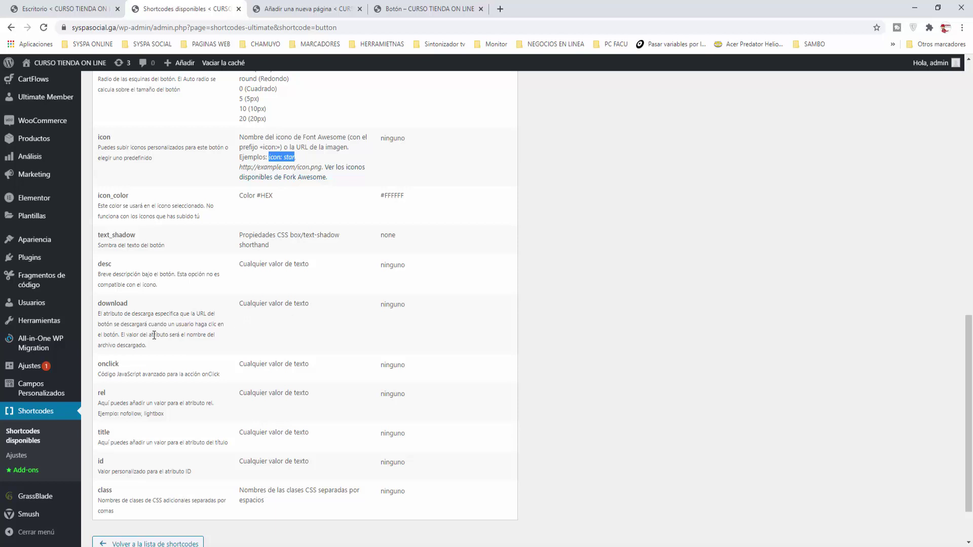
scroll(154, 336, "down", 1)
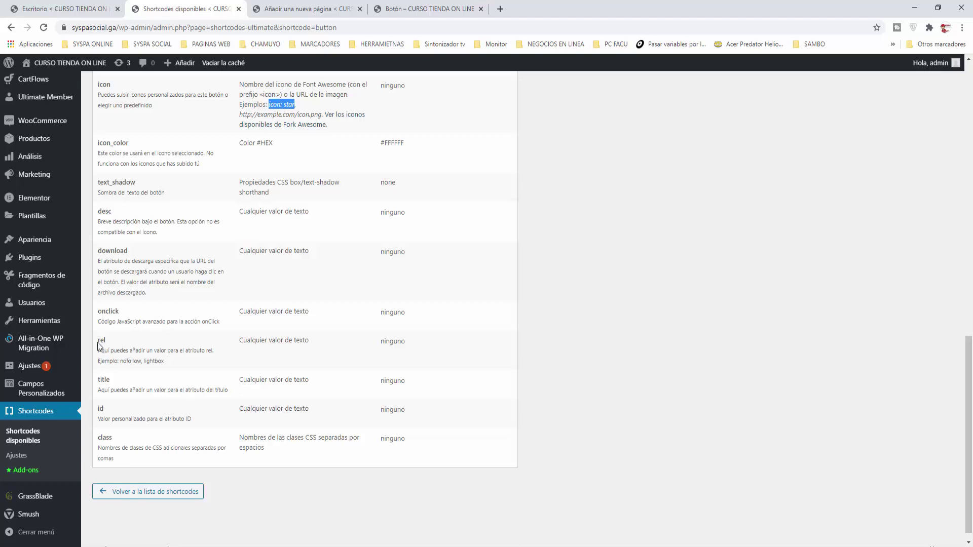
left_click_drag(98, 340, 164, 362)
left_click(135, 388)
left_click_drag(99, 381, 219, 390)
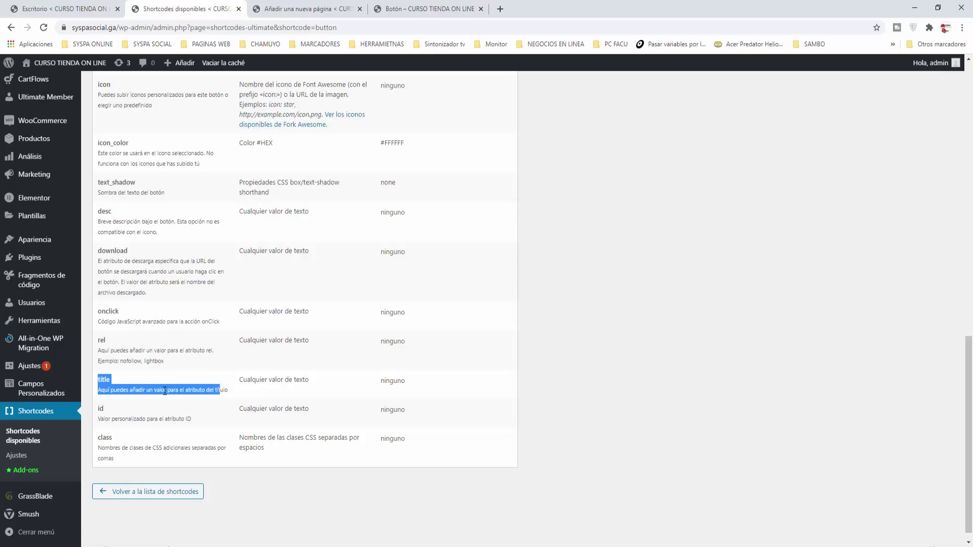
scroll(154, 395, "down", 1)
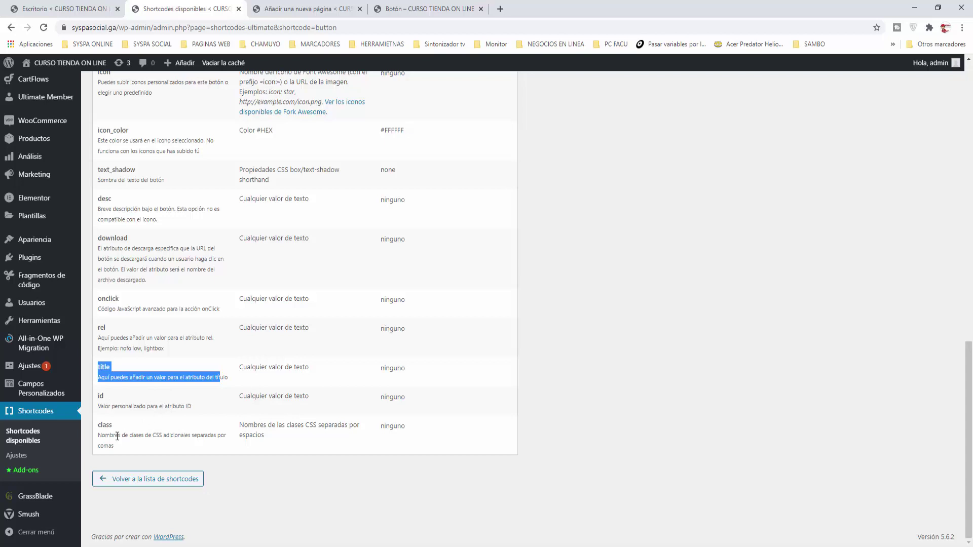
left_click(99, 427)
left_click_drag(98, 426, 126, 449)
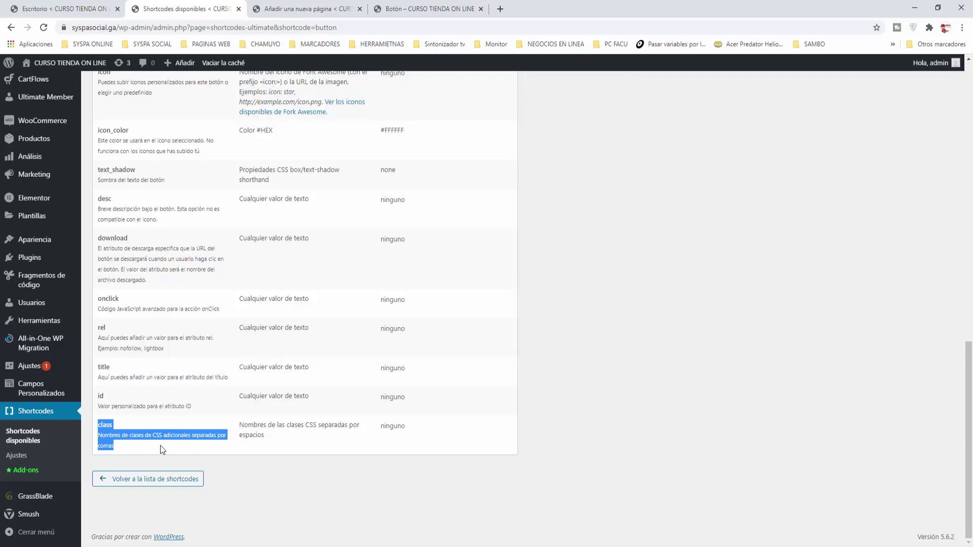
left_click(255, 437)
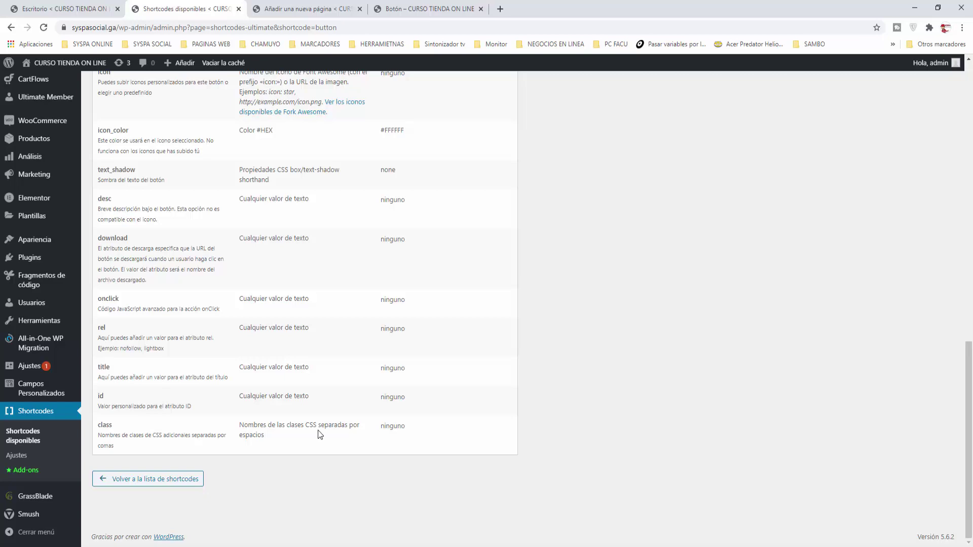
- Copy the style value flat from the Shortcodes Ultimate options and replace bubbles with it in the Botón page's shortcode
scroll(319, 434, "up", 20)
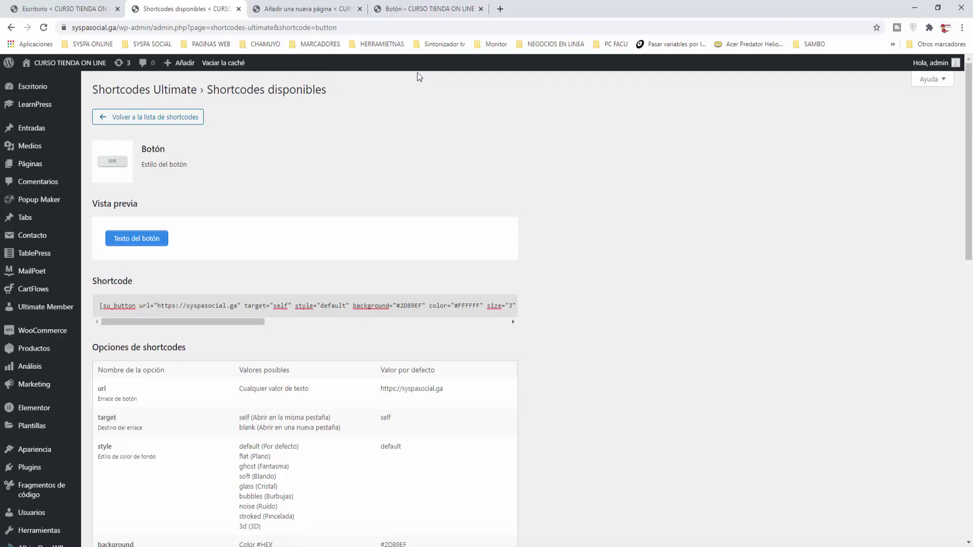
double_click(245, 456)
right_click(244, 456)
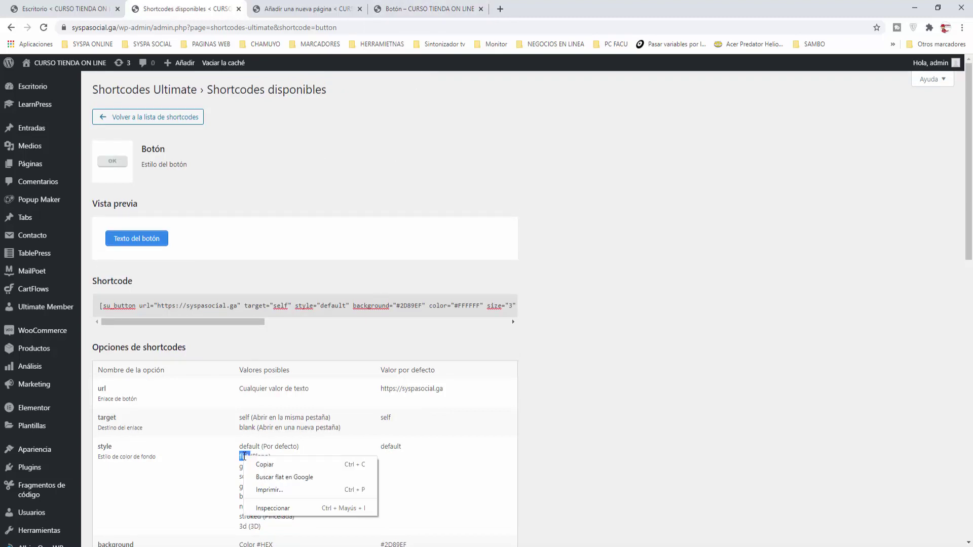
left_click(263, 461)
left_click(304, 9)
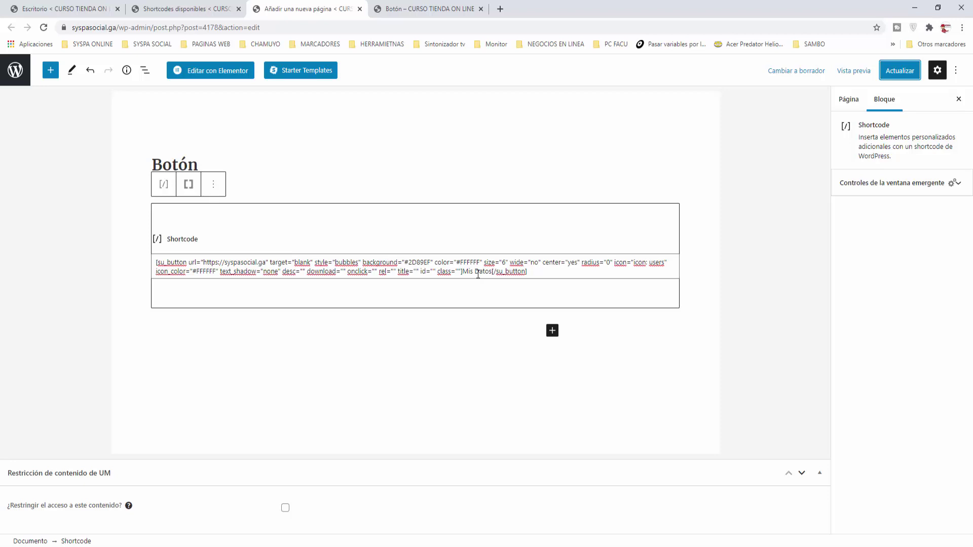
double_click(344, 262)
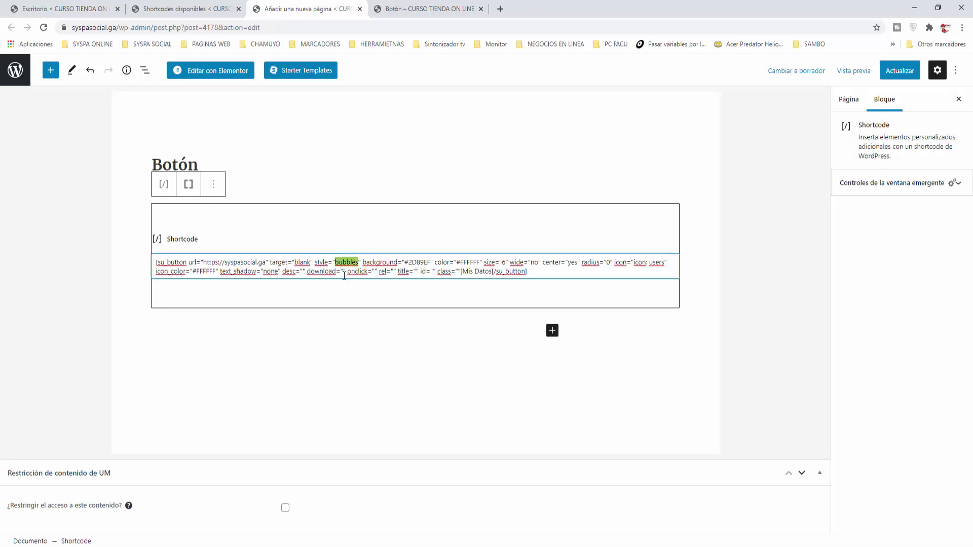
type("flat")
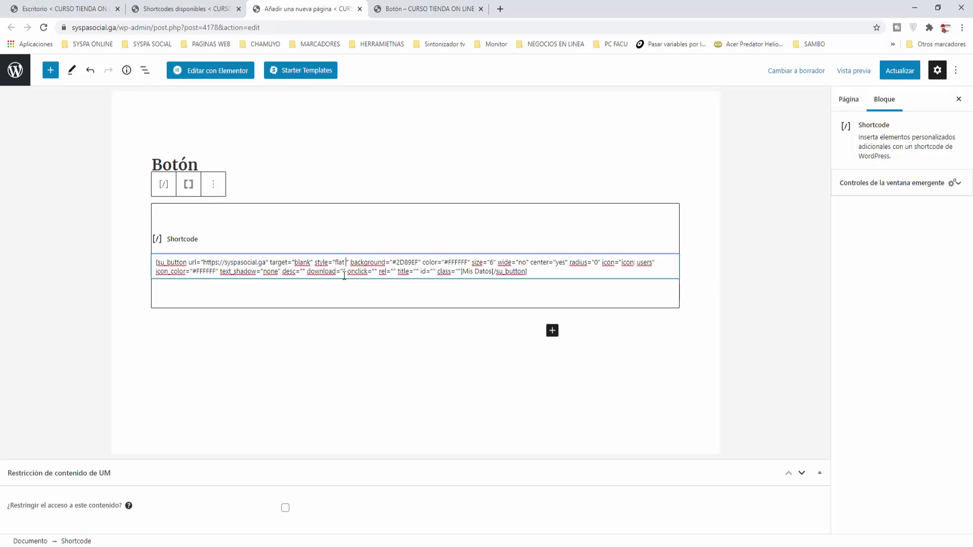
key("Delete")
- Update the Botón page and reload the live page to check the flat button style
left_click(902, 71)
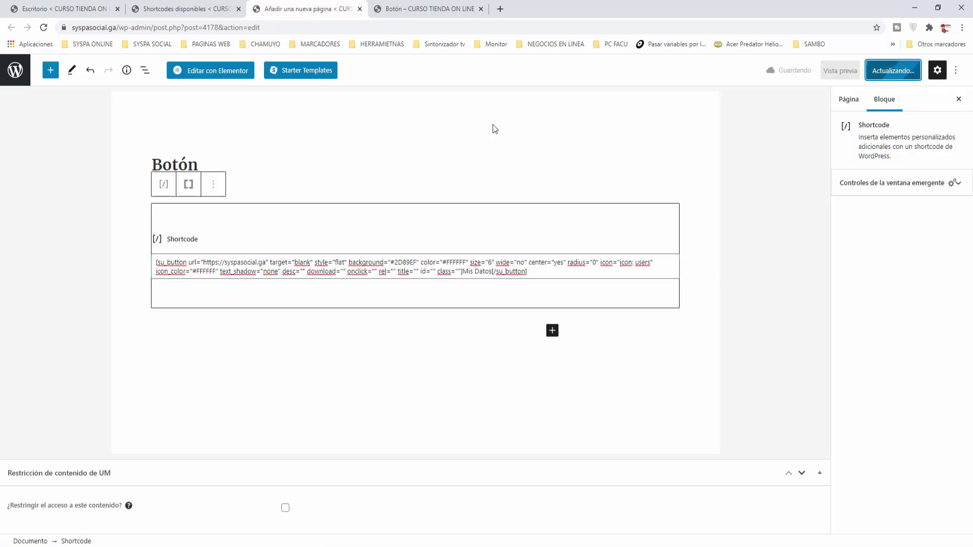
left_click(425, 11)
key("F5")
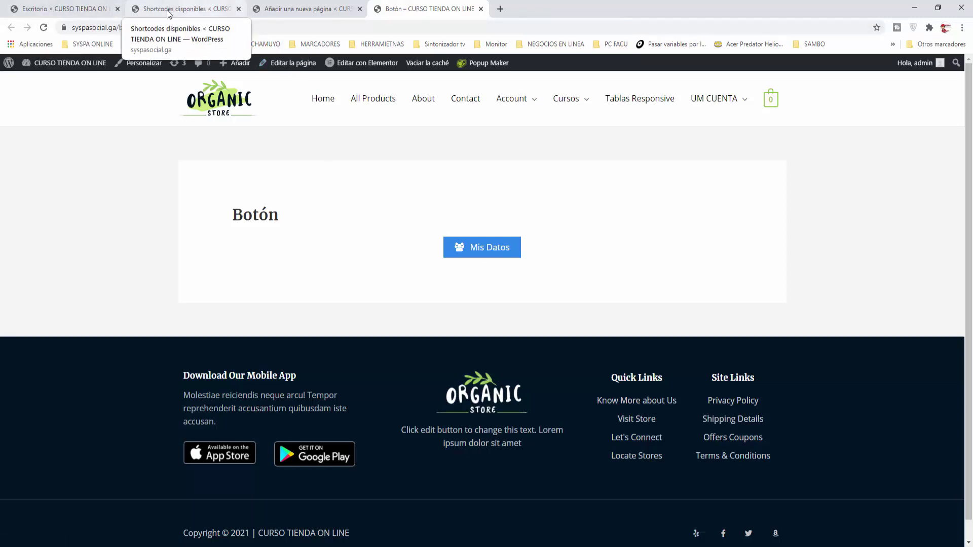
- Return to the WordPress dashboard and open the page for adding new plugins in a new browser tab
left_click(70, 10)
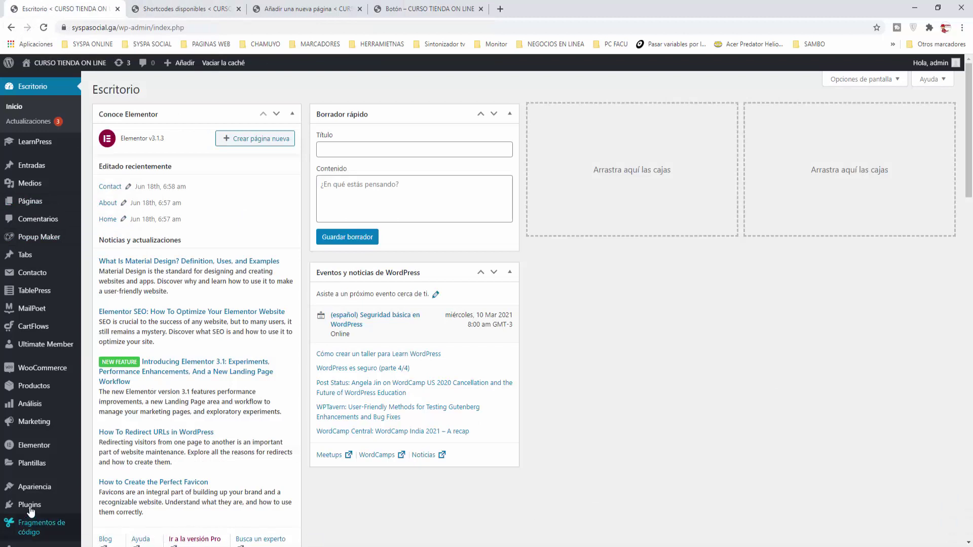
mouse_move(34, 506)
right_click(98, 502)
left_click(132, 420)
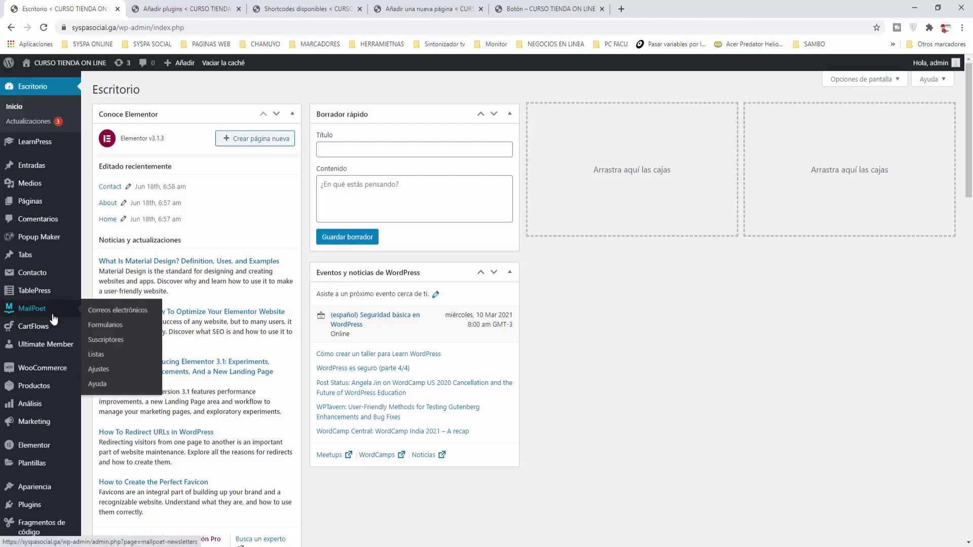
- Open the menu editor in a new browser tab, examine which element types can be added to the menu, and close it
mouse_move(53, 349)
mouse_move(66, 488)
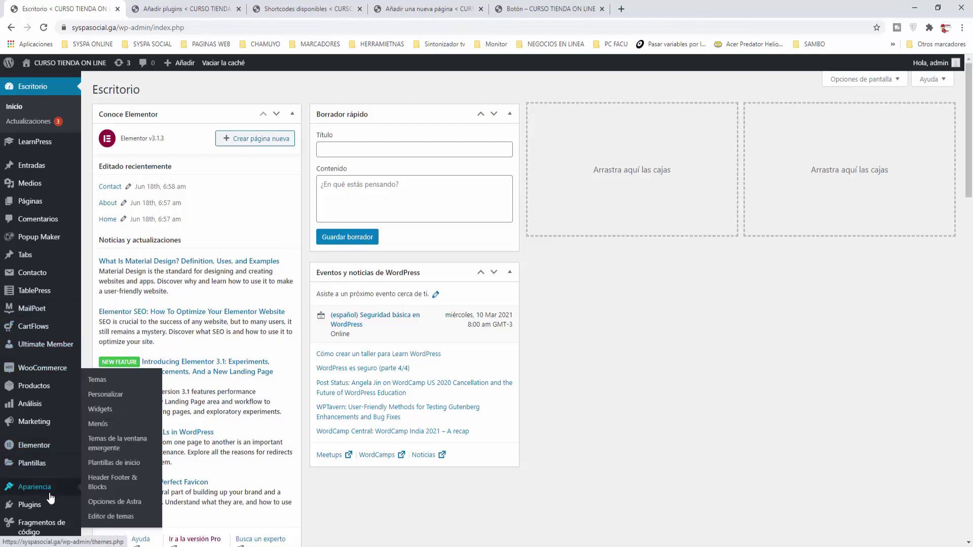
right_click(100, 427)
left_click(130, 428)
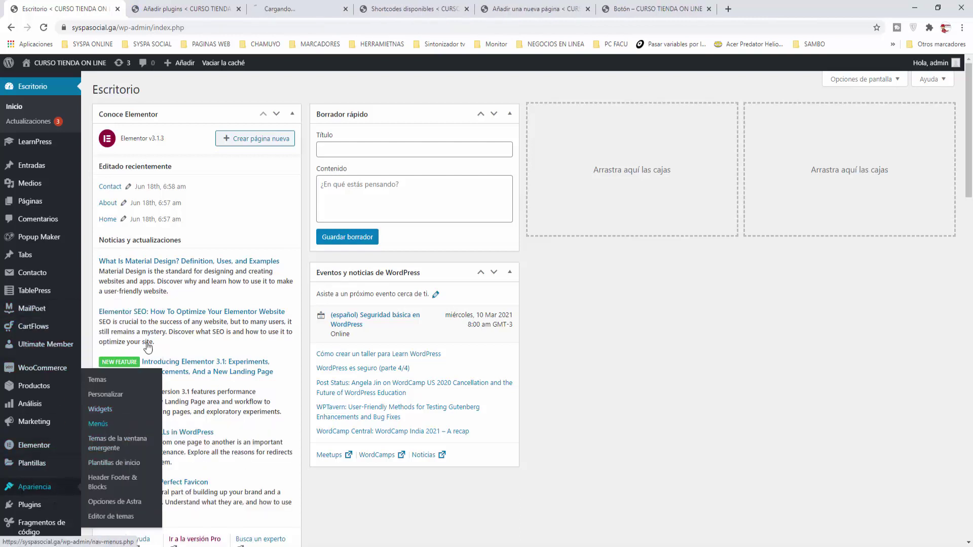
left_click(285, 15)
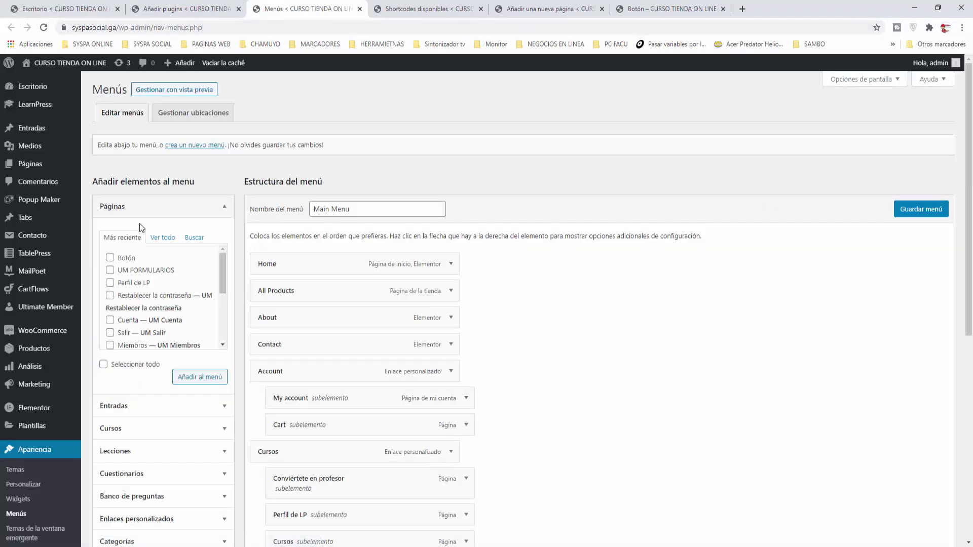
scroll(167, 395, "down", 1)
scroll(168, 398, "down", 1)
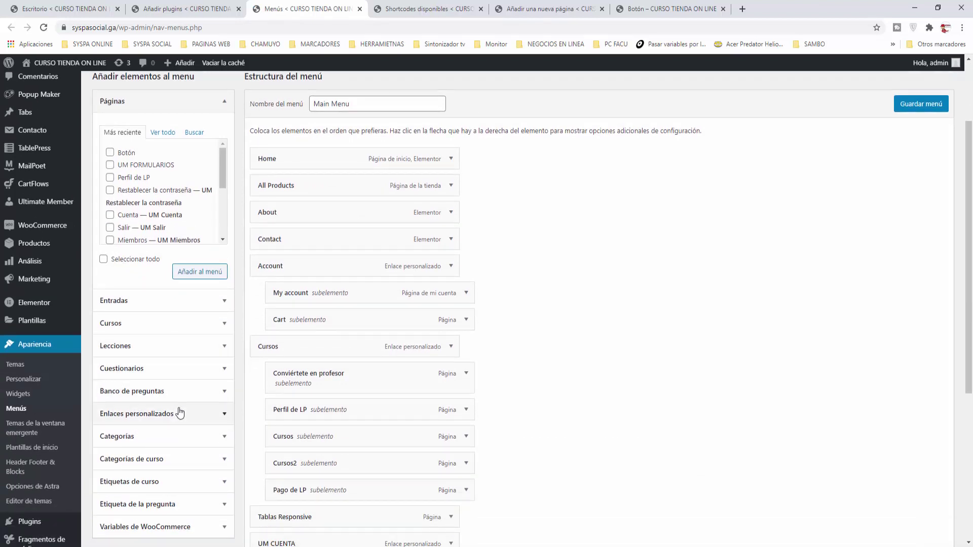
scroll(178, 411, "down", 1)
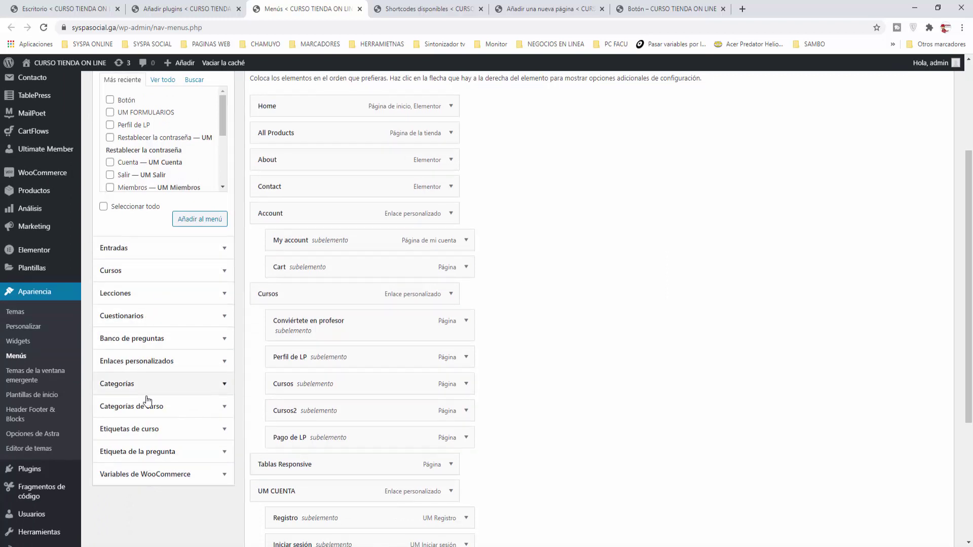
scroll(156, 488, "up", 3)
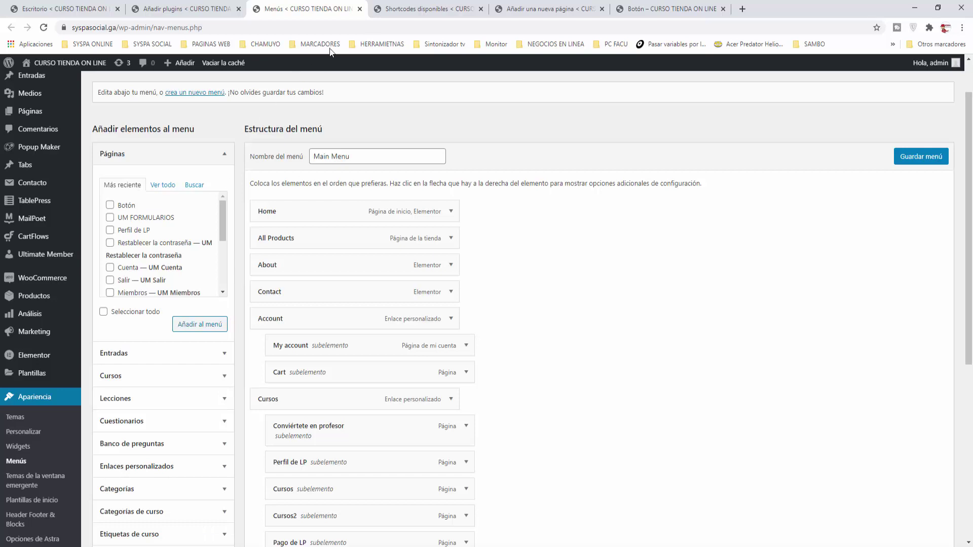
left_click(360, 9)
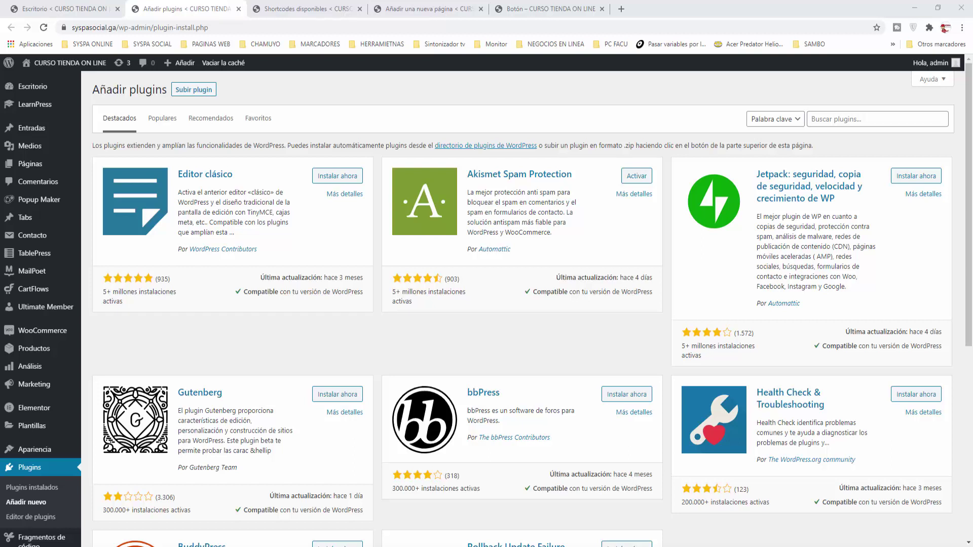
- Search the plugin directory for "shortcode in menus", install and activate the Shortcode in Menus plugin, and close the plugin page
left_click(819, 118)
type("shortcode in menus")
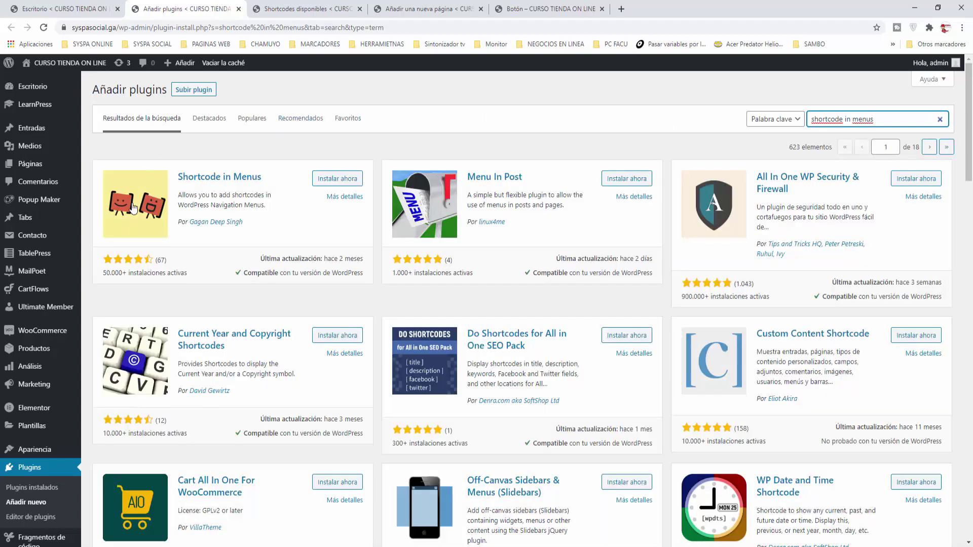
left_click(327, 183)
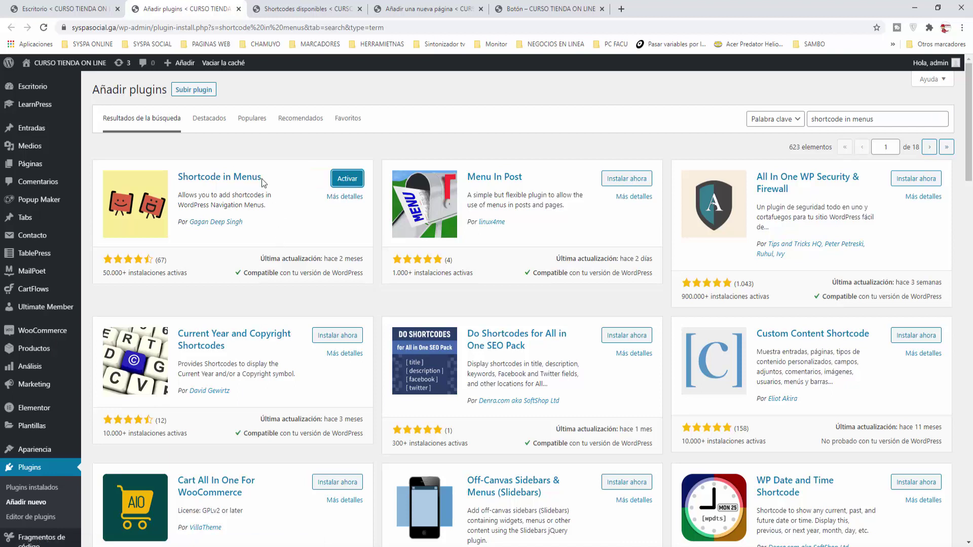
left_click(346, 182)
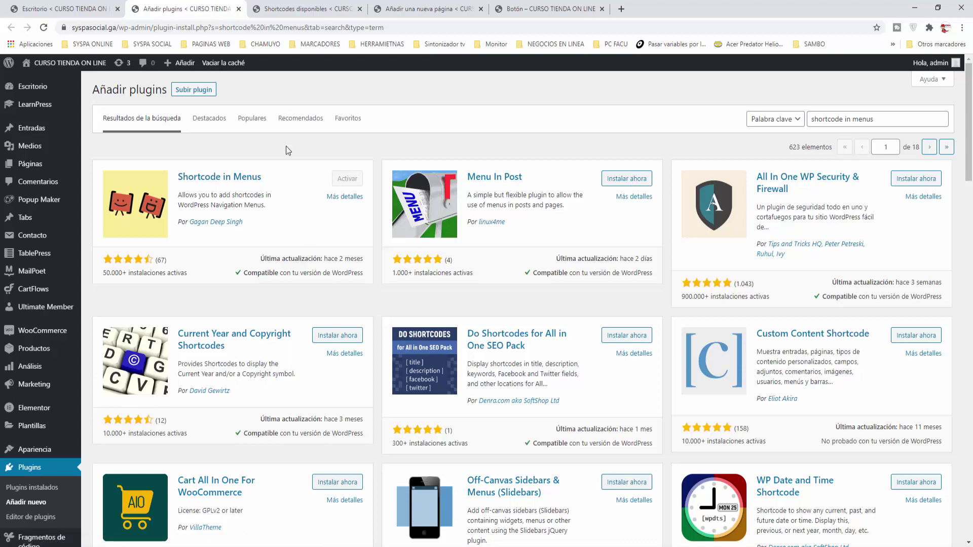
left_click(239, 8)
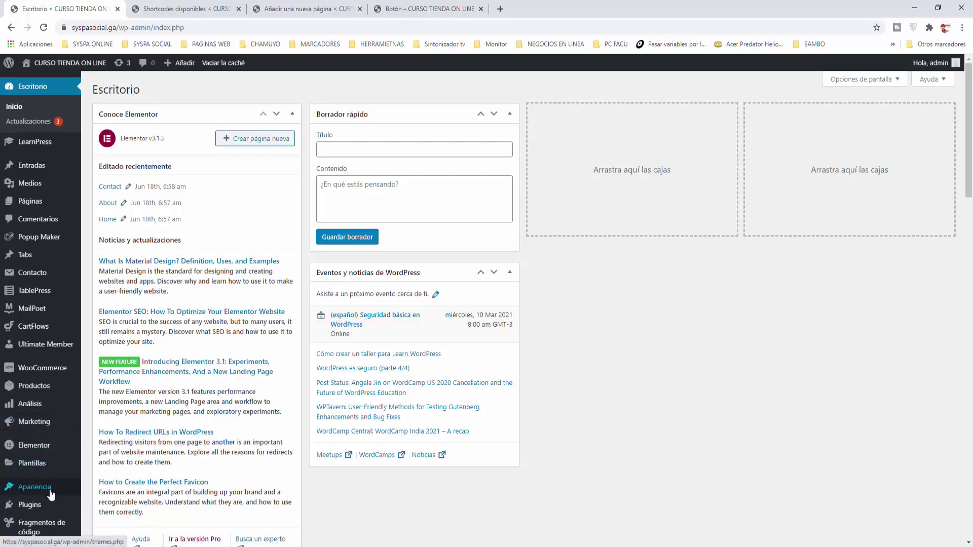
- Open the menu editor in a new browser tab and title a new Shortcode element Mis Datos
mouse_move(51, 494)
right_click(104, 425)
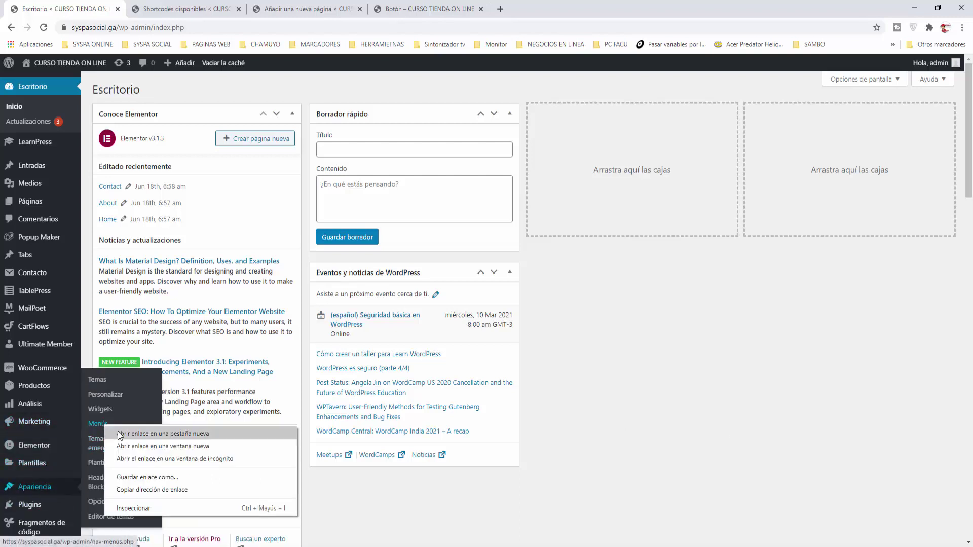
left_click(120, 435)
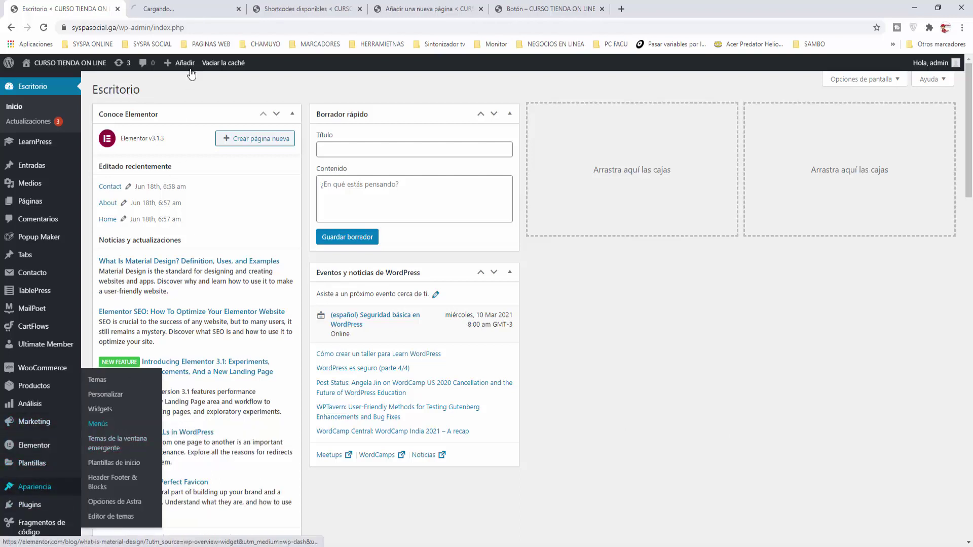
left_click(175, 8)
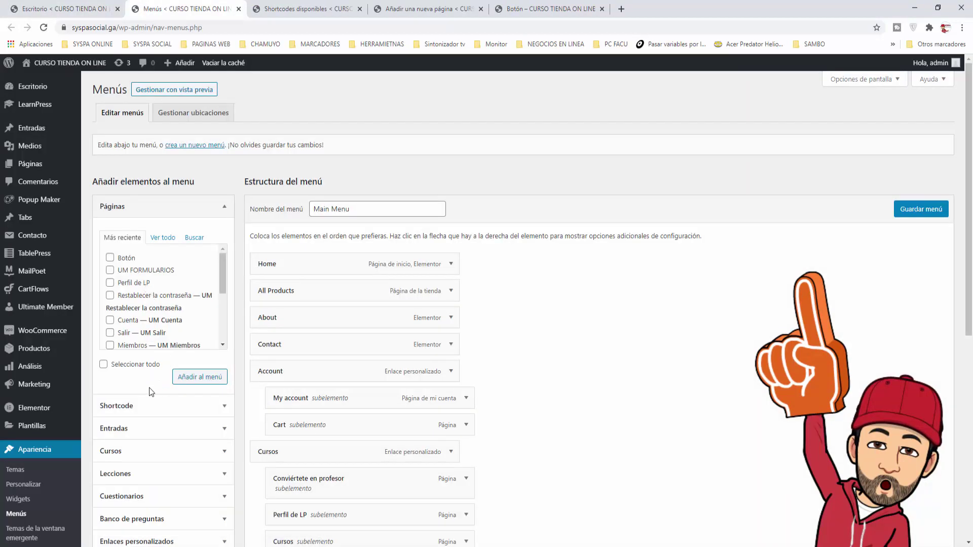
left_click(225, 410)
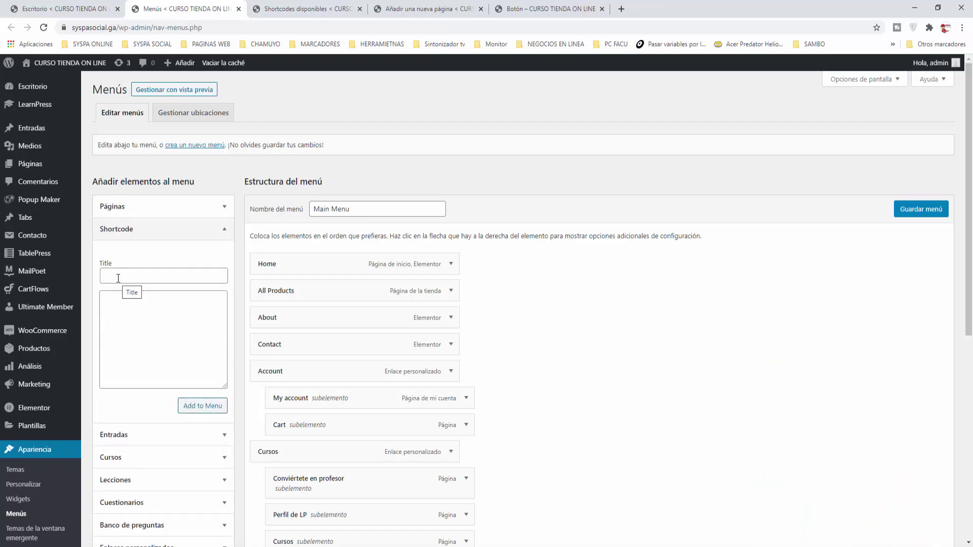
left_click(195, 278)
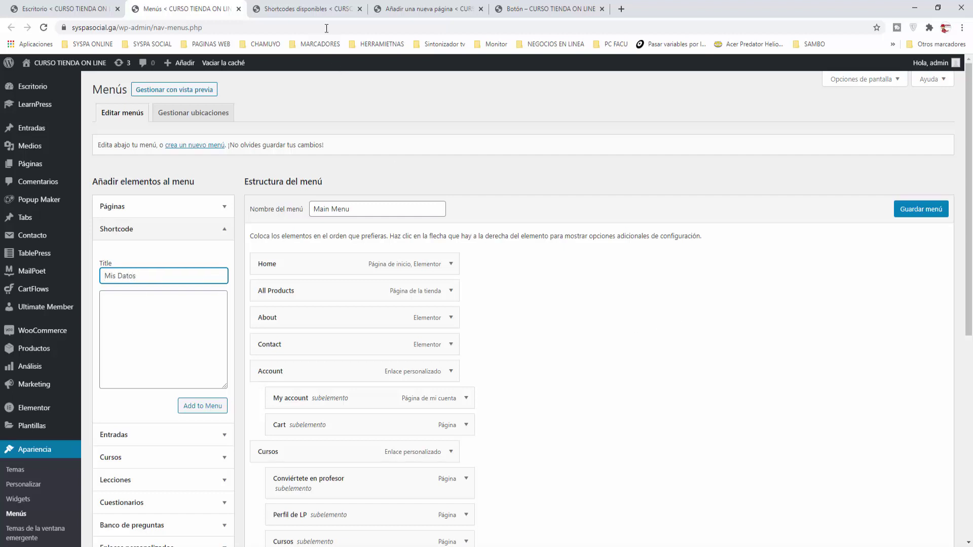
- Copy the complete su_button shortcode from the Botón page into the Mis Datos shortcode element and add it to Main Menu
left_click(397, 12)
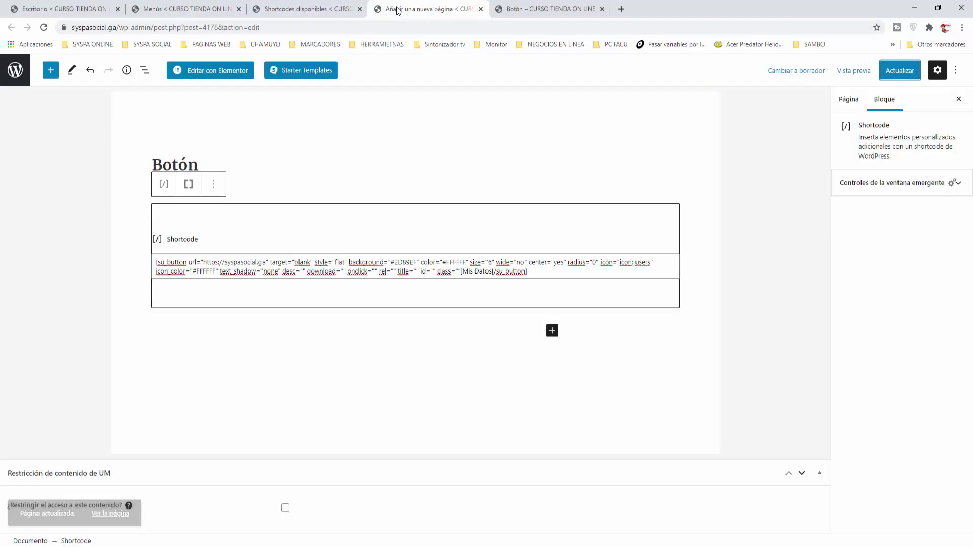
left_click_drag(538, 273, 138, 263)
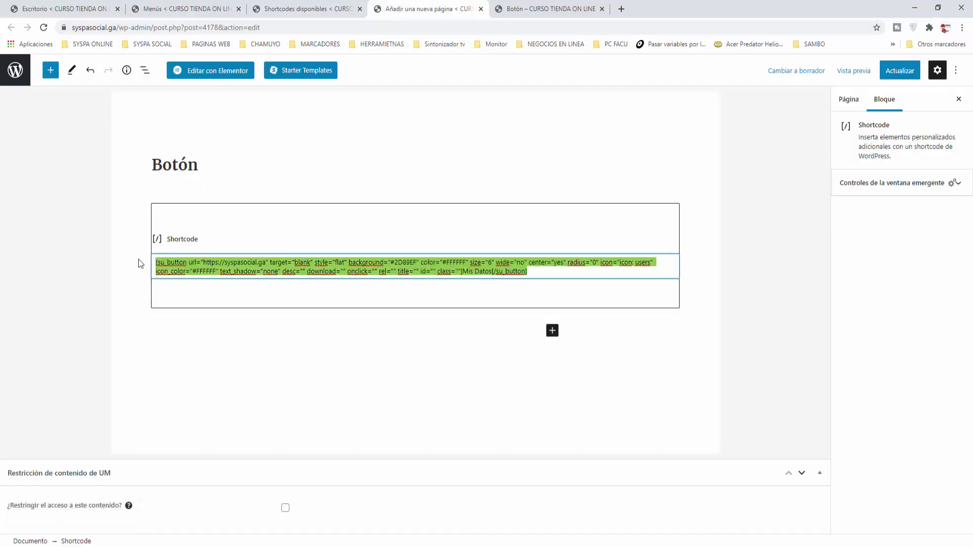
right_click(197, 267)
left_click(229, 308)
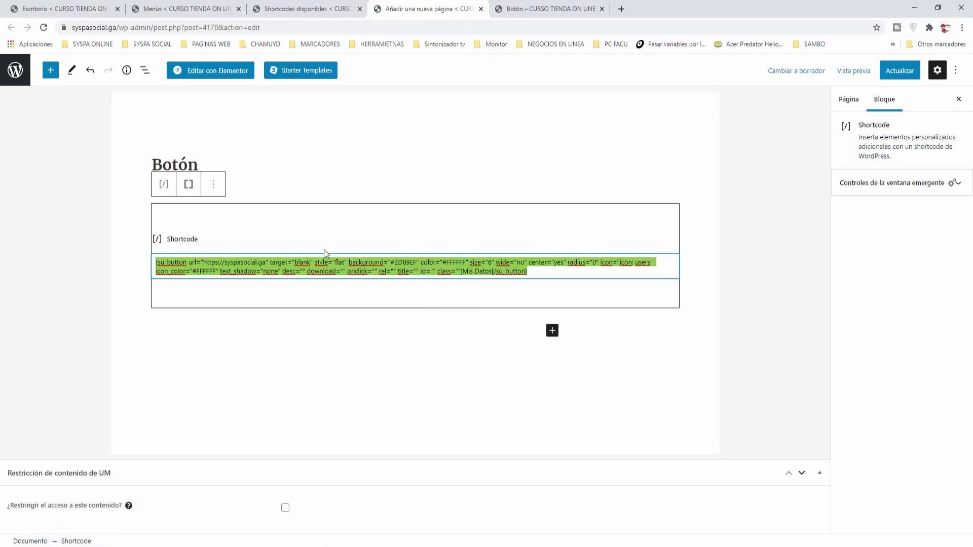
left_click(274, 351)
left_click(204, 11)
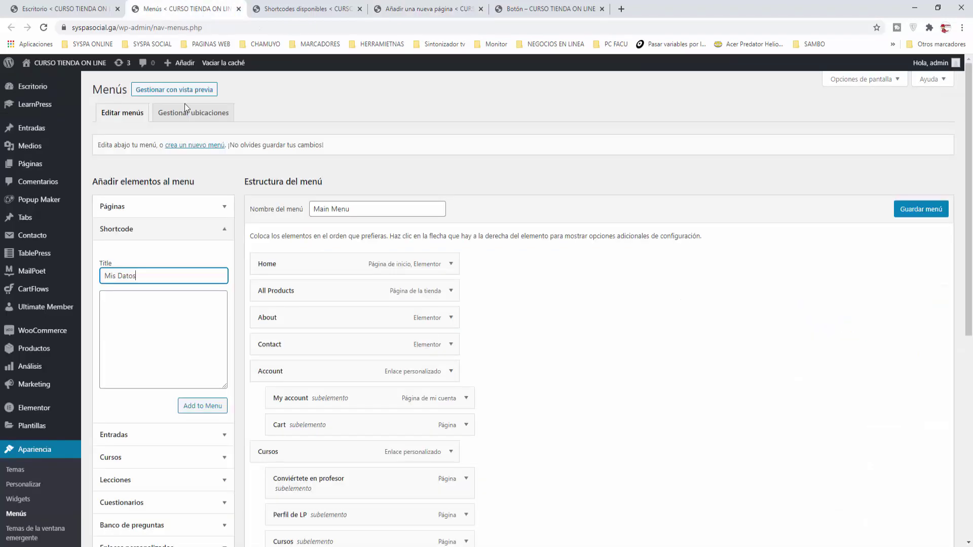
left_click(137, 305)
key("ctrl+v")
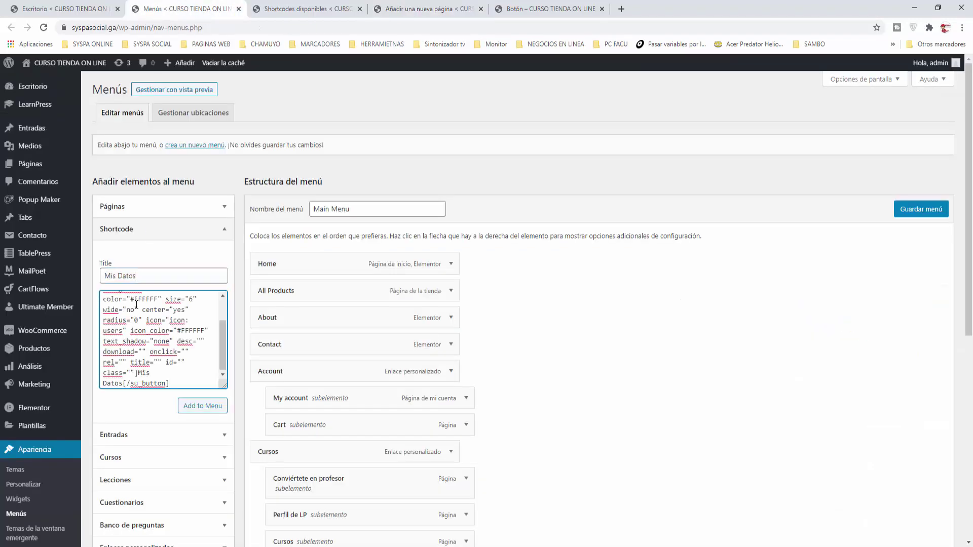
left_click(201, 407)
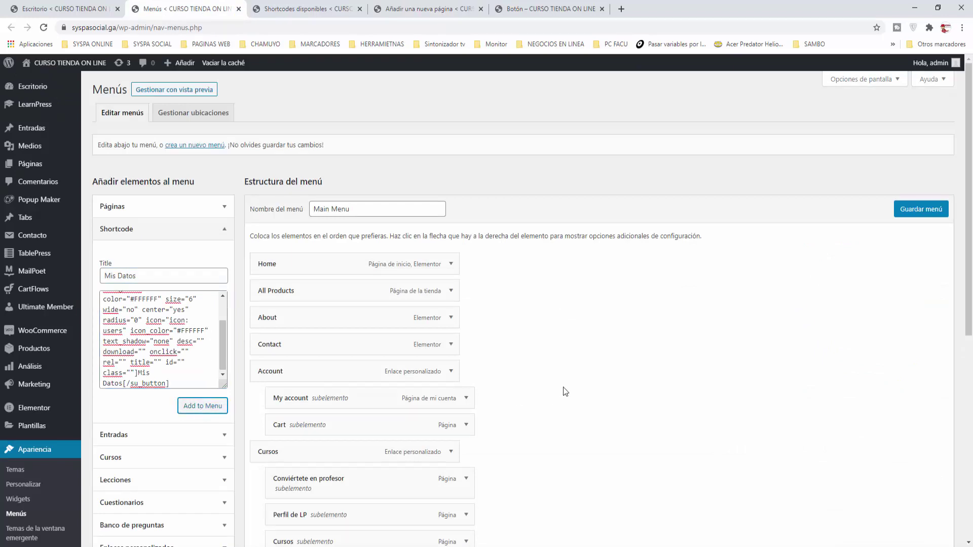
- Move the Mis Datos item between the Account group and Cursos in Main Menu, and save the menu
scroll(565, 391, "down", 7)
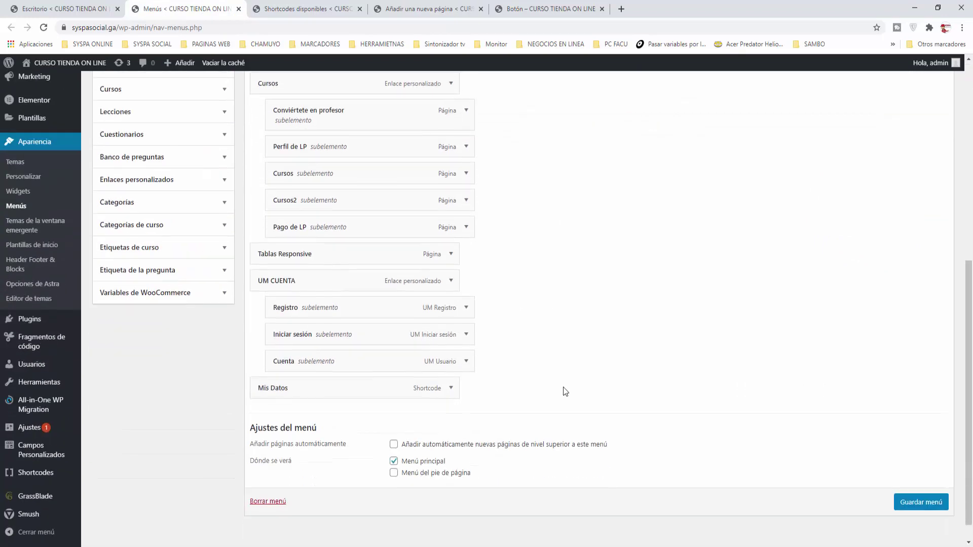
left_click_drag(280, 389, 274, 85)
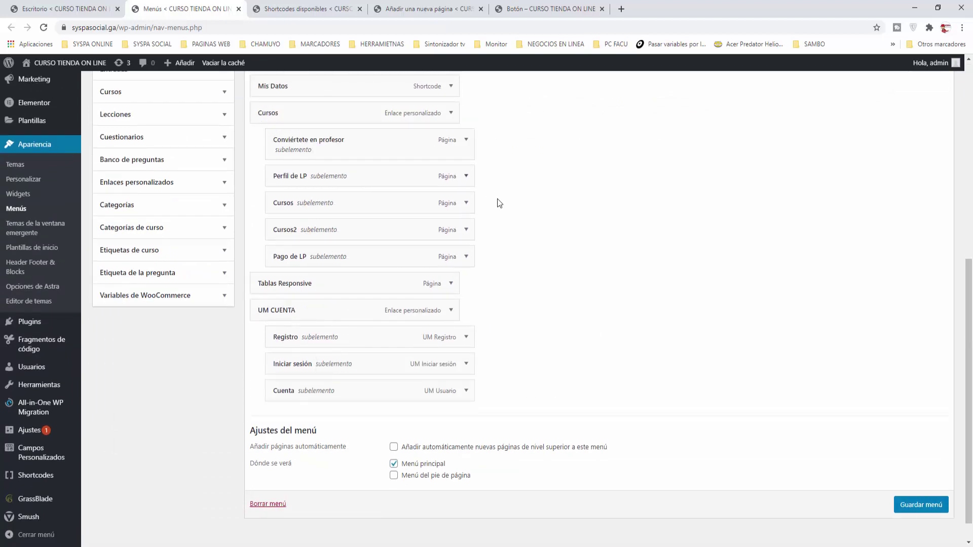
scroll(494, 200, "up", 4)
scroll(355, 214, "up", 3)
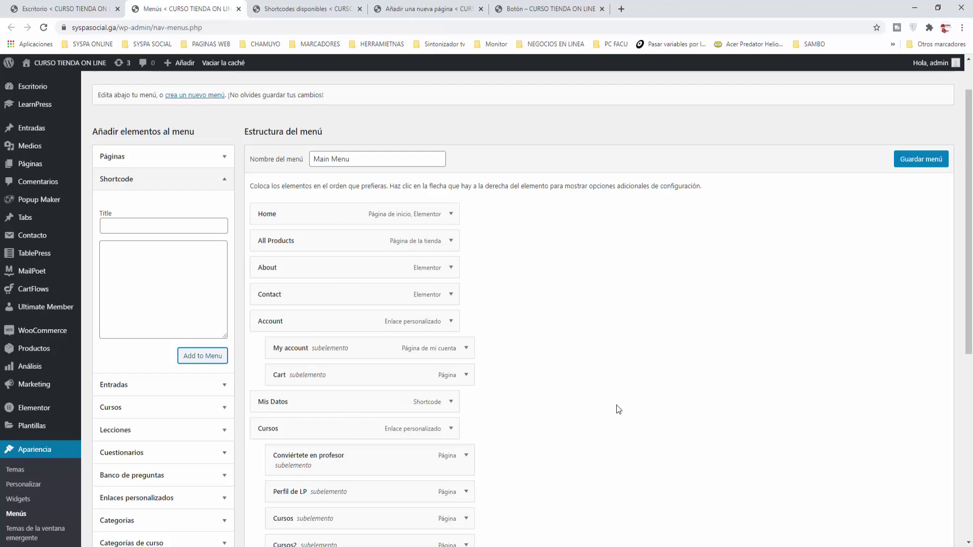
left_click(919, 161)
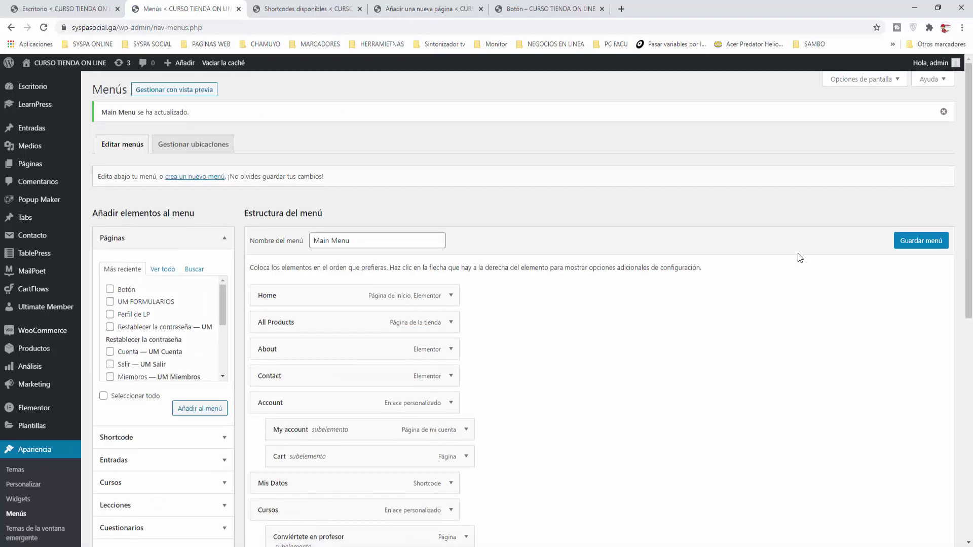
- Open the site's front page in a new browser tab and check the Mis Datos button in the main menu
mouse_move(61, 64)
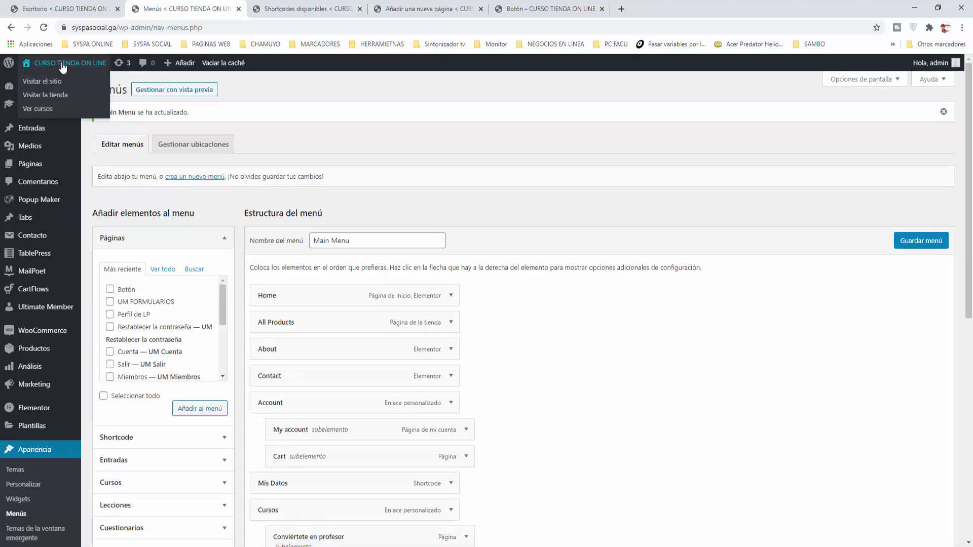
right_click(46, 81)
left_click(64, 87)
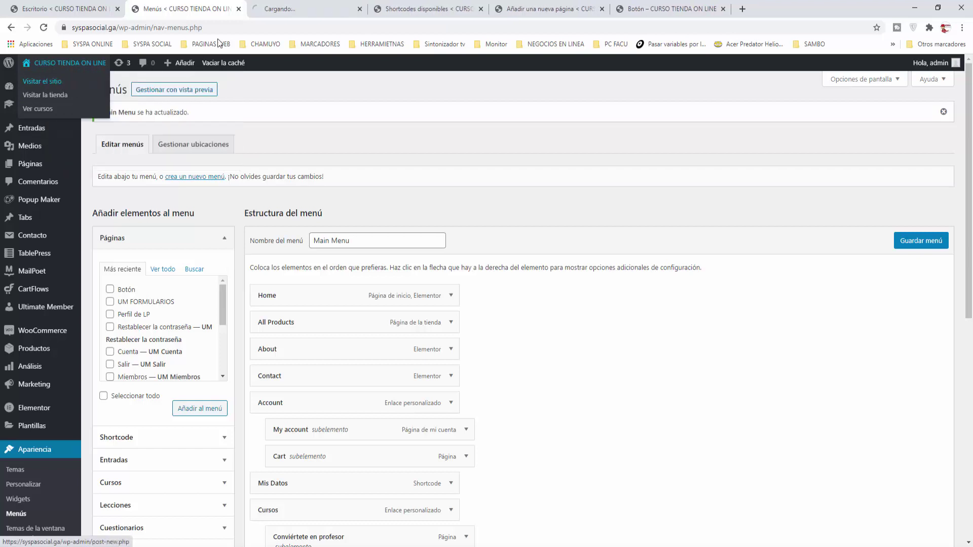
left_click(290, 9)
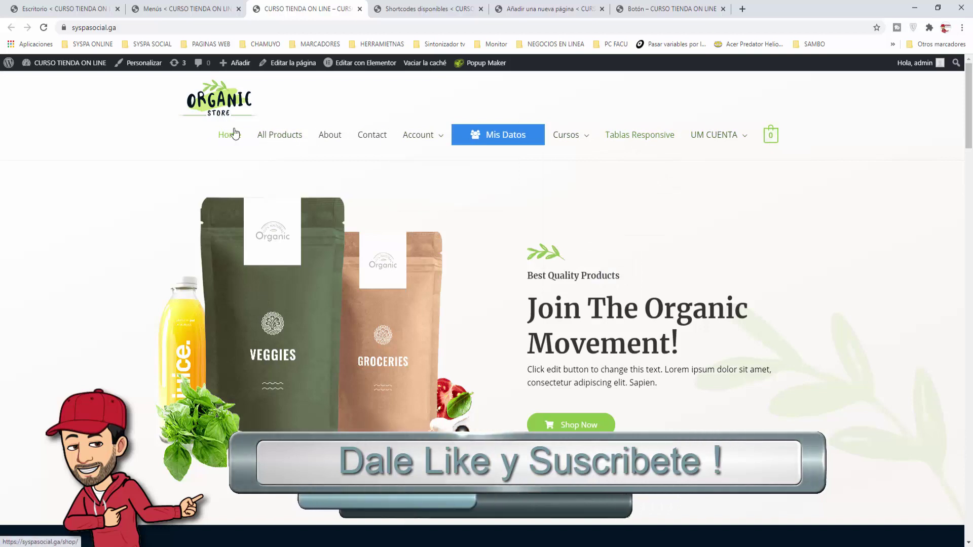
mouse_move(753, 139)
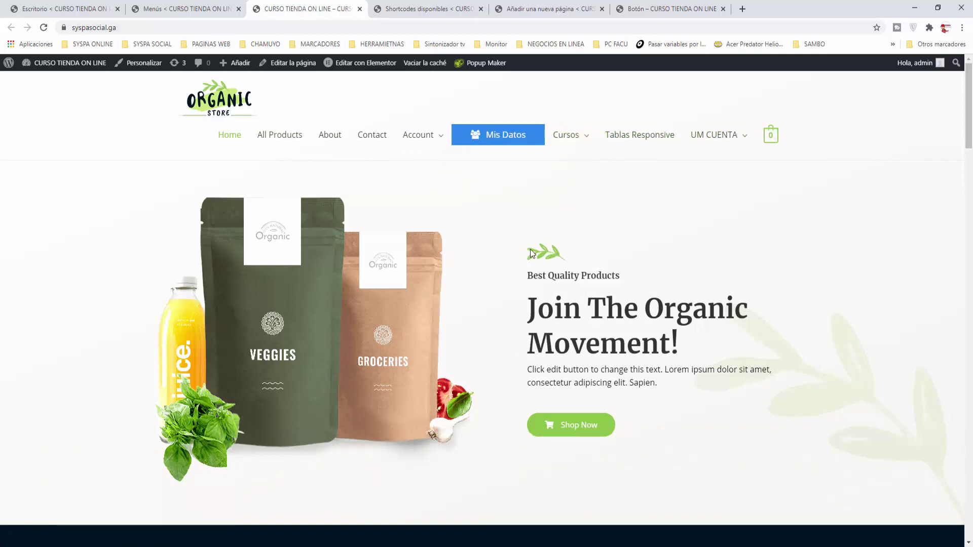
- Remove the Contact and About items from Main Menu in the menu editor, and save the menu
left_click(171, 11)
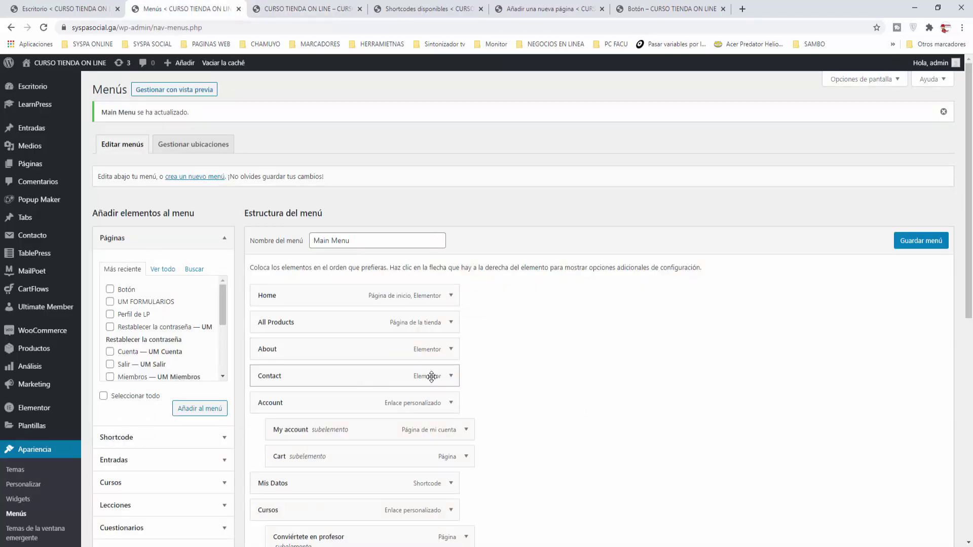
left_click(450, 376)
scroll(423, 385, "down", 2)
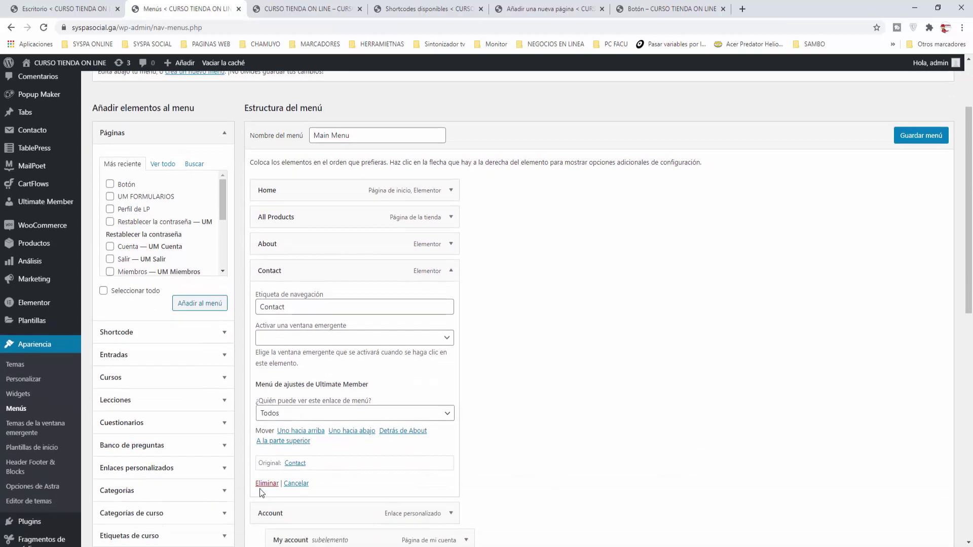
left_click(263, 487)
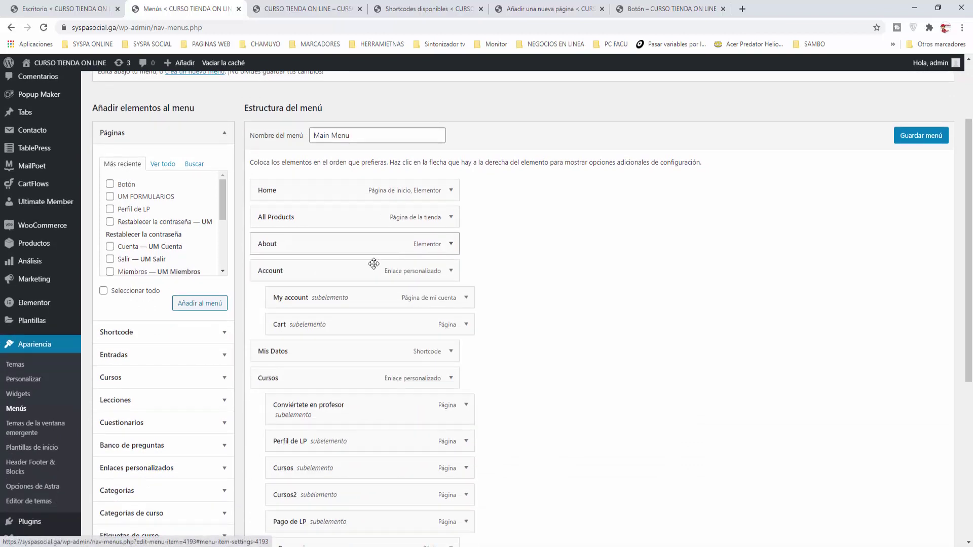
left_click(451, 246)
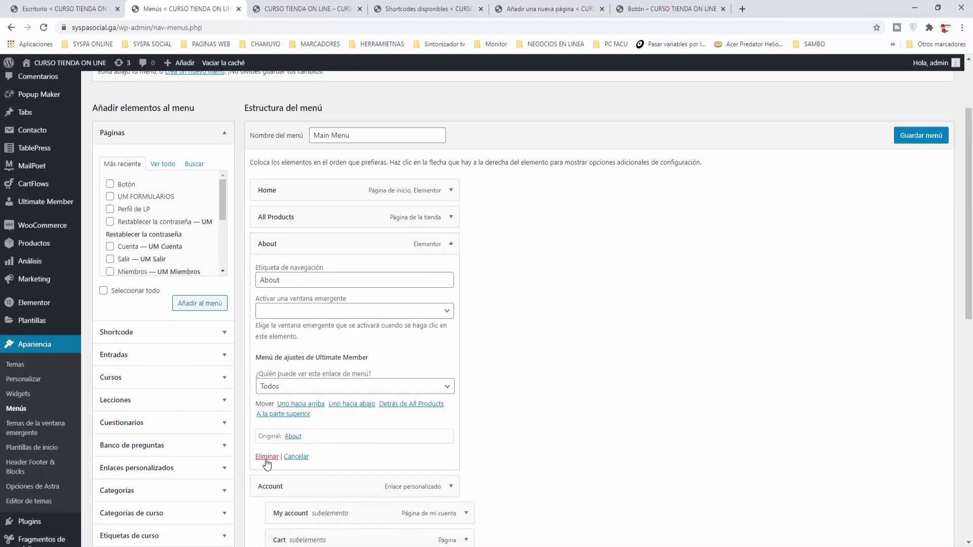
left_click(264, 460)
left_click(903, 144)
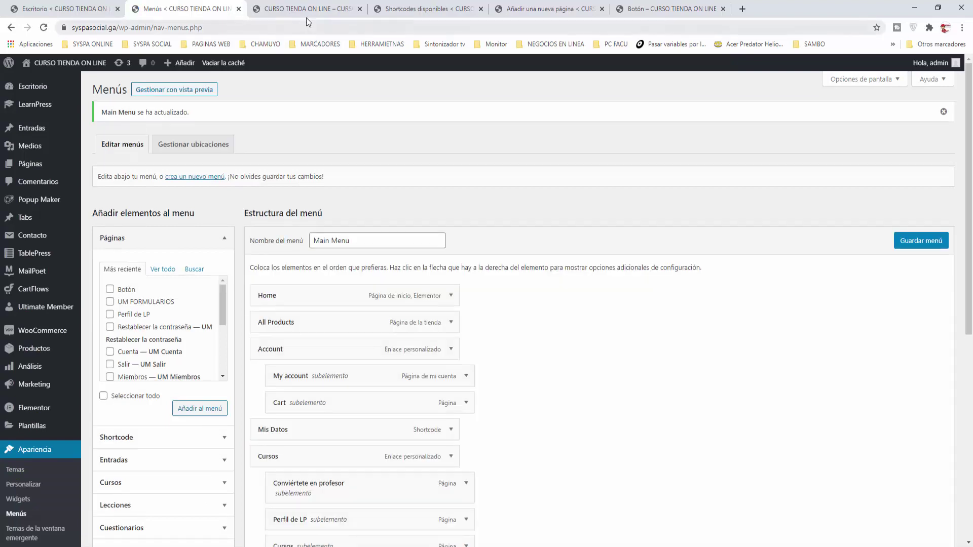
- Reload the site's front page to check the shortened menu, and test the Mis Datos button's link
left_click(306, 11)
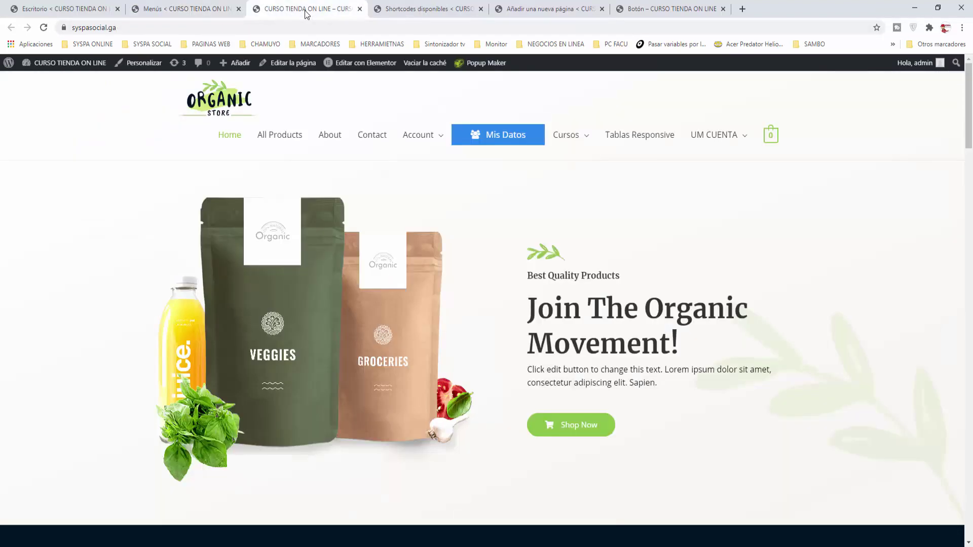
left_click(44, 27)
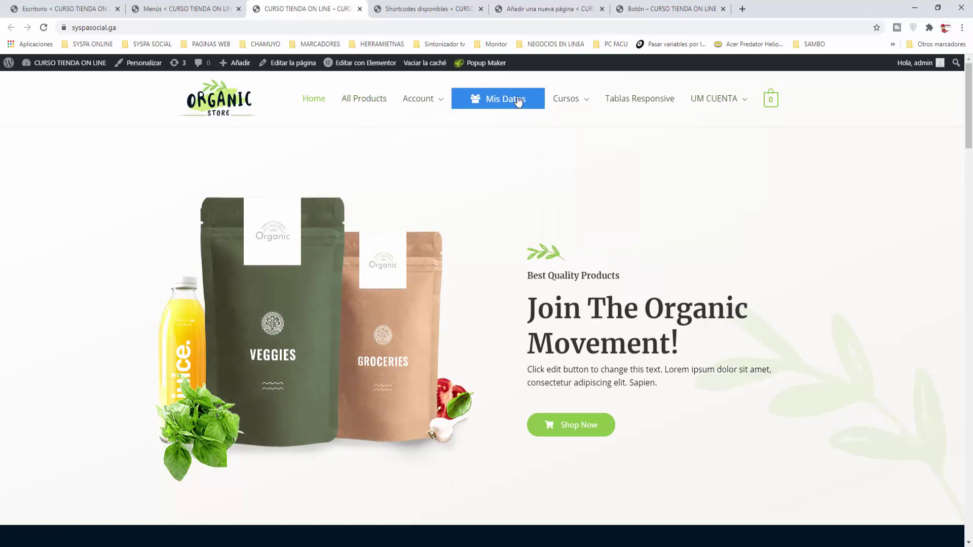
left_click(490, 101)
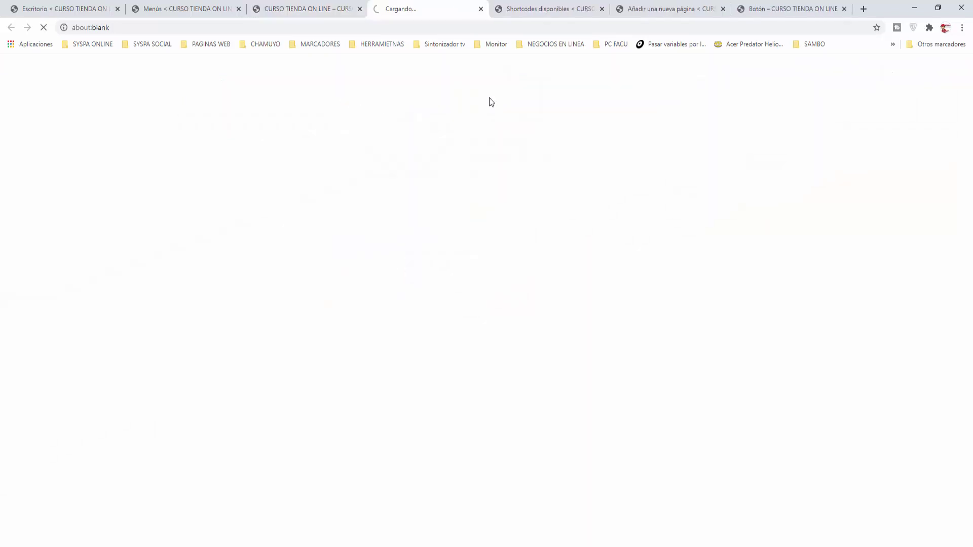